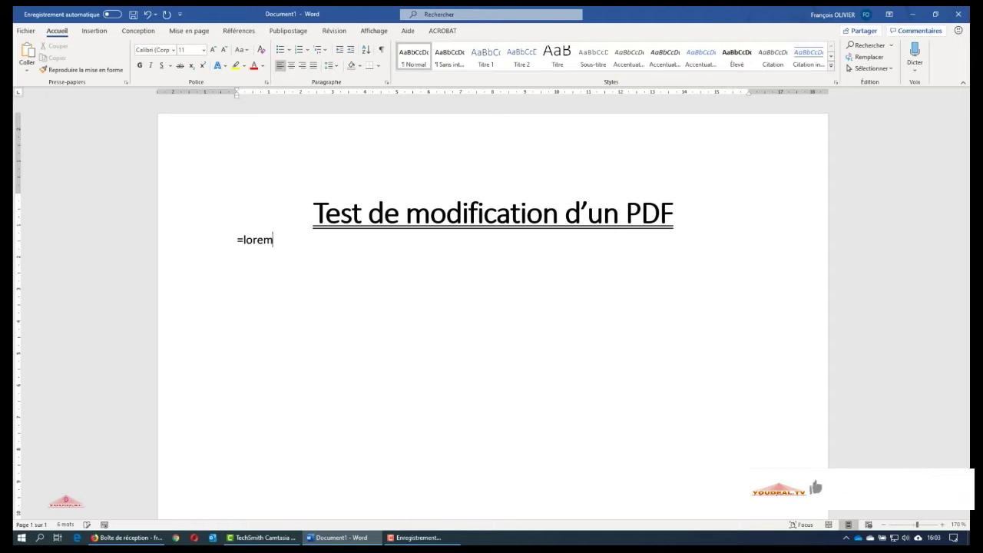
Insert 12 Lorem ipsum paragraphs with =lorem(12,6), delete the trailing empty paragraph, and return to the top
{"action": "type", "text": "(12,6"}
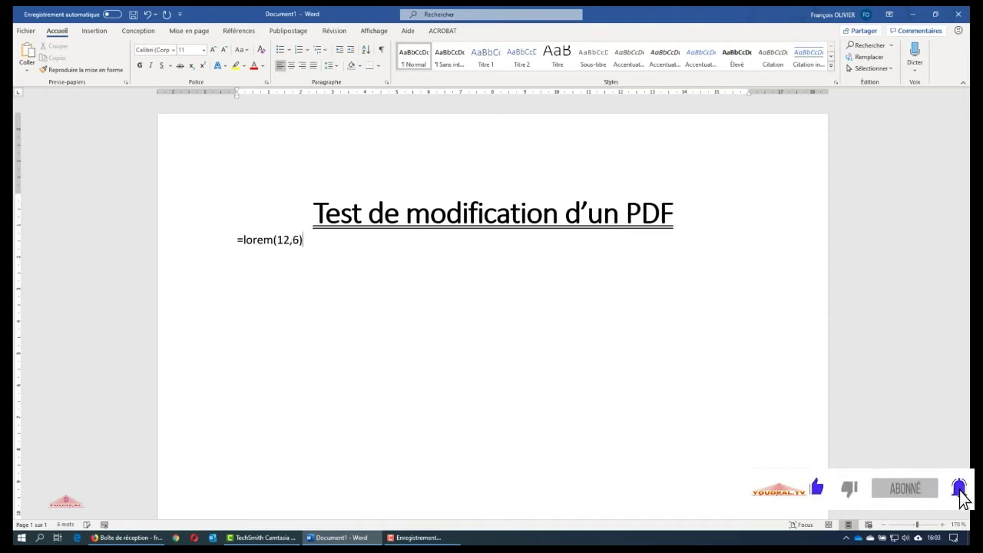
{"action": "type", "text": ")"}
{"action": "key", "text": "Return"}
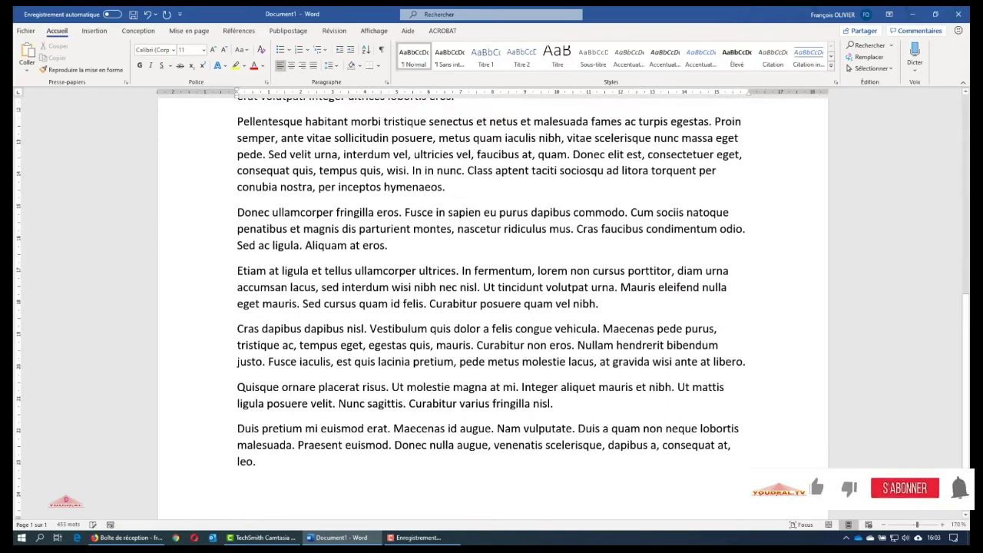
{"action": "key", "text": "BackSpace"}
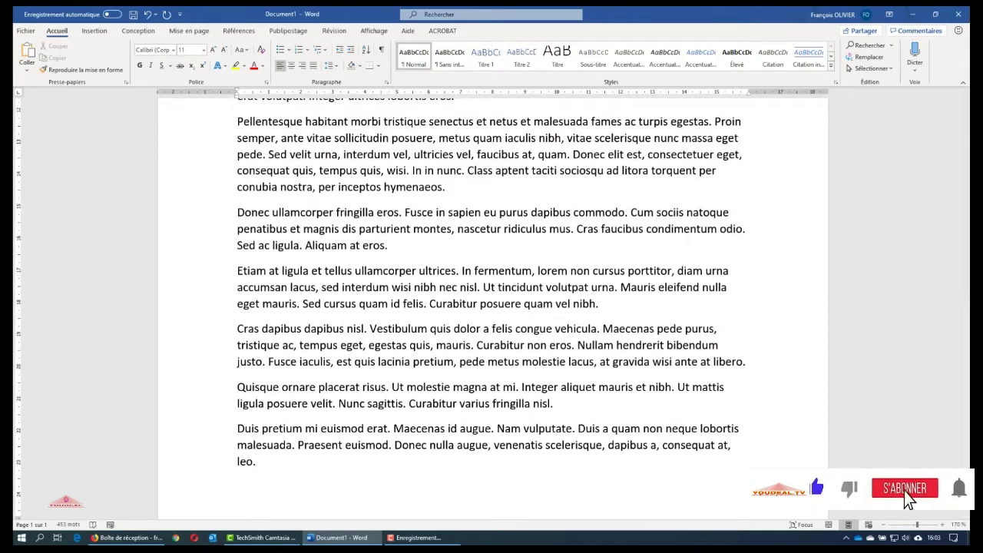
{"action": "scroll", "coordinate": [371, 305], "scroll_direction": "up", "scroll_amount": 15}
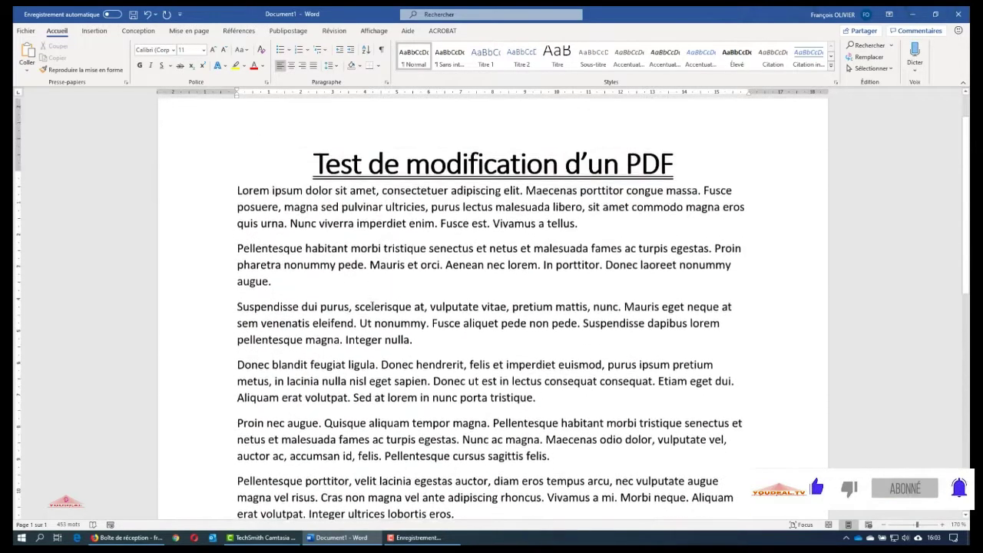
{"action": "scroll", "coordinate": [371, 306], "scroll_direction": "up", "scroll_amount": 2}
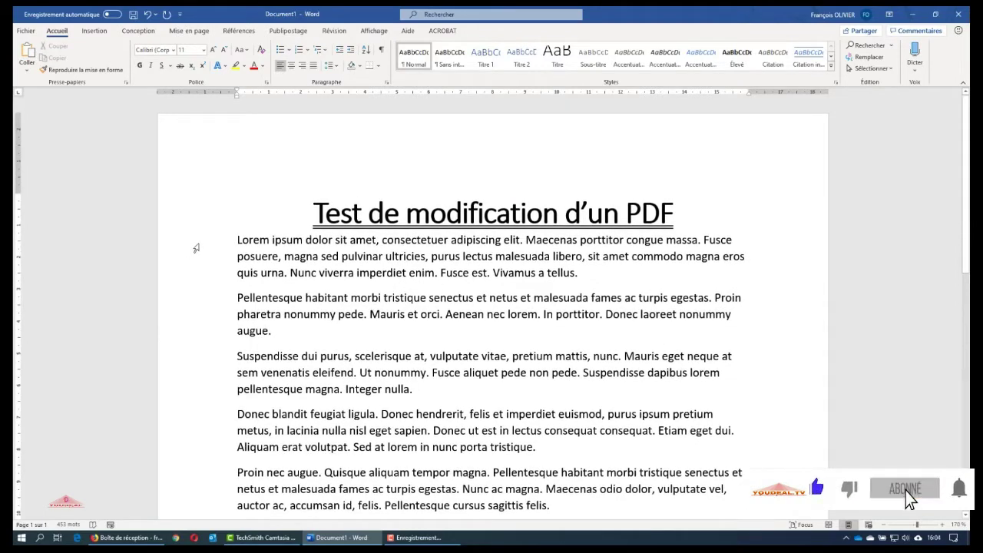
Save the document to the desktop as PDF 'test modification PDF', then close Word without saving
{"action": "left_click", "coordinate": [27, 31]}
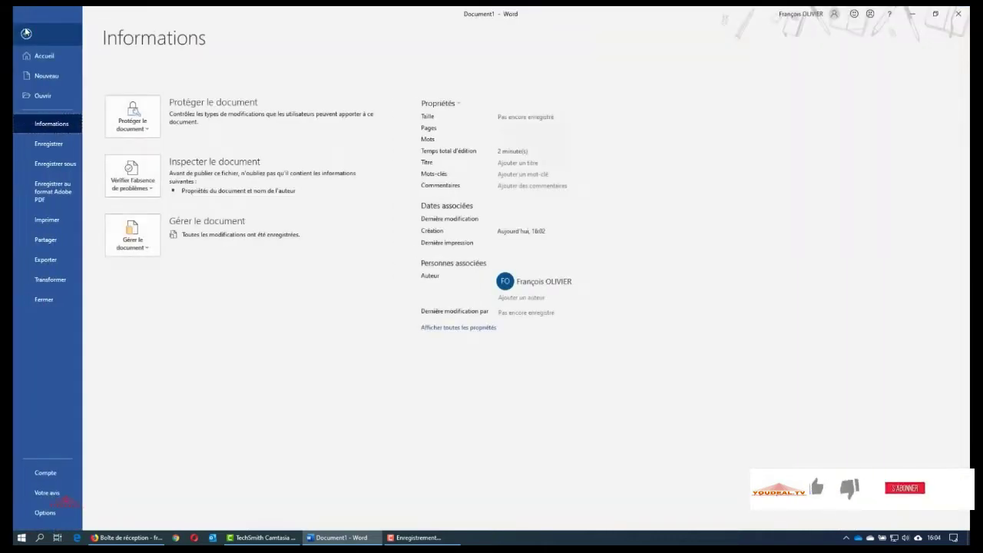
{"action": "left_click", "coordinate": [57, 163]}
{"action": "left_click", "coordinate": [294, 117]}
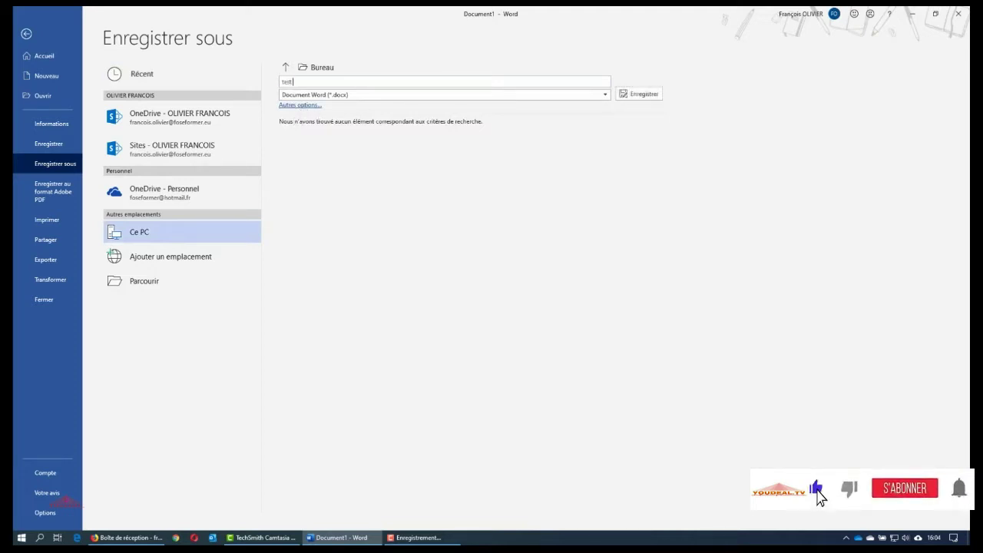
{"action": "type", "text": "test modification PDF"}
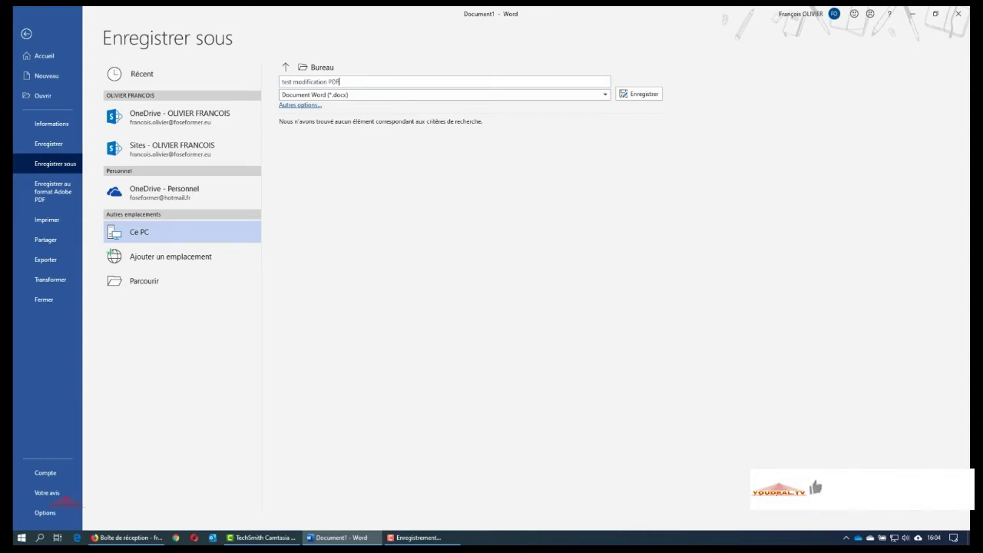
{"action": "left_click", "coordinate": [349, 96]}
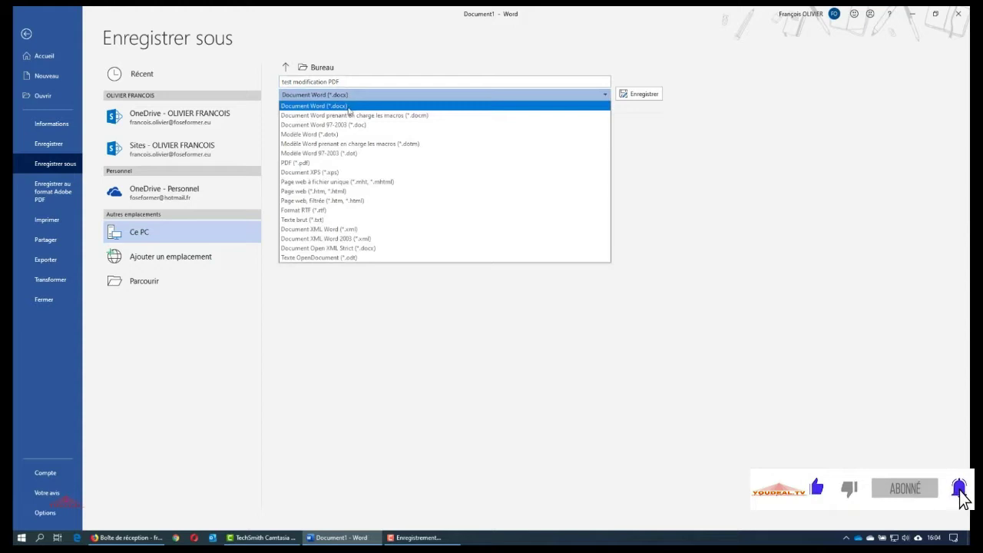
{"action": "left_click", "coordinate": [321, 163]}
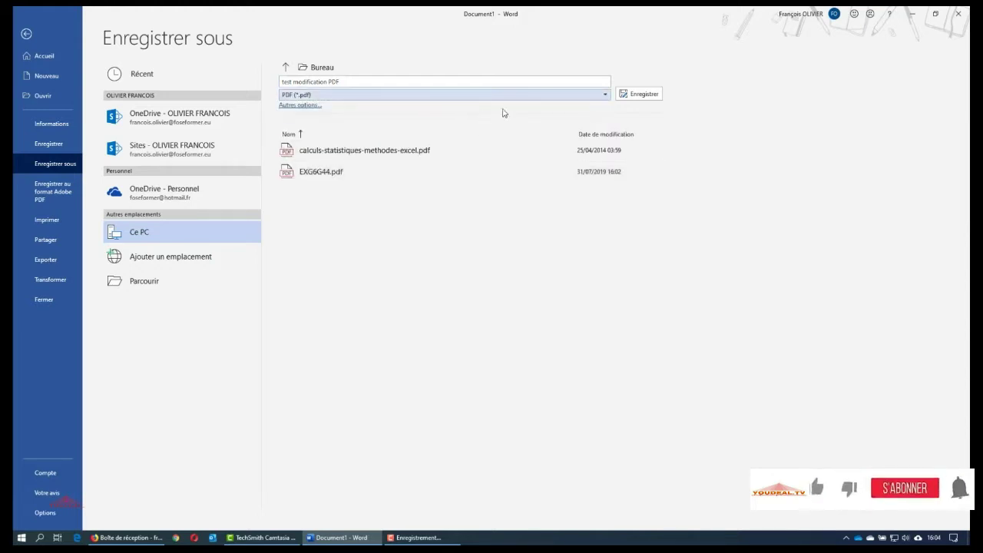
{"action": "left_click", "coordinate": [643, 93]}
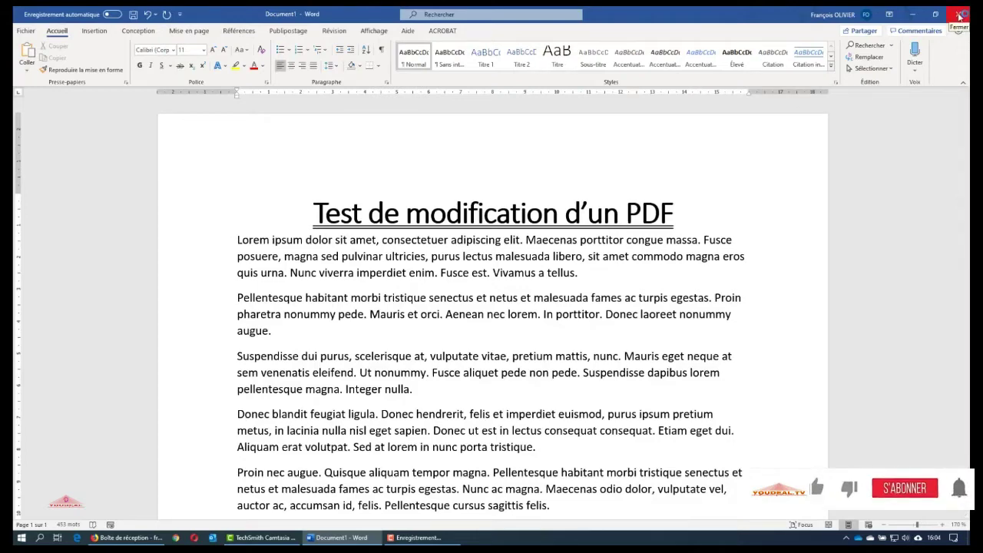
{"action": "left_click", "coordinate": [958, 15]}
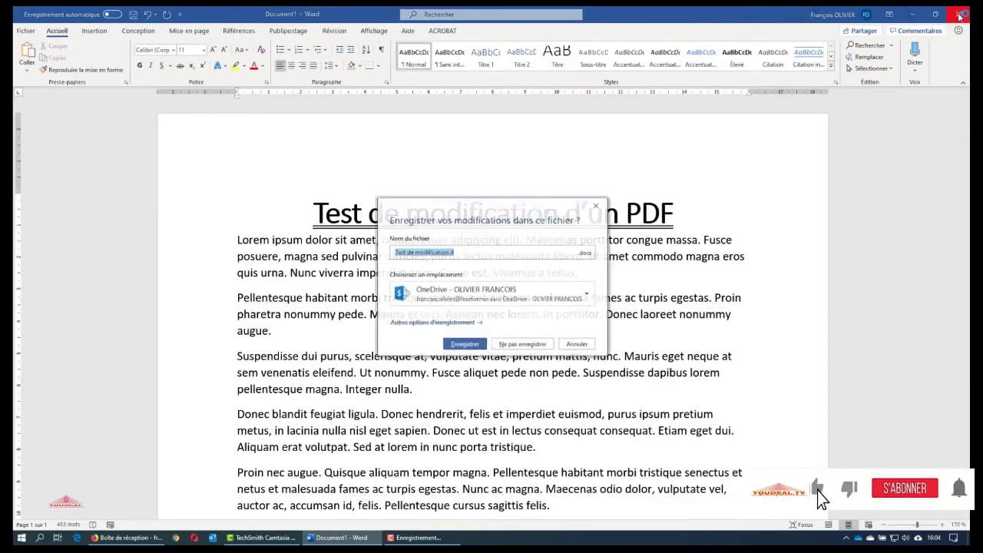
{"action": "left_click", "coordinate": [533, 344]}
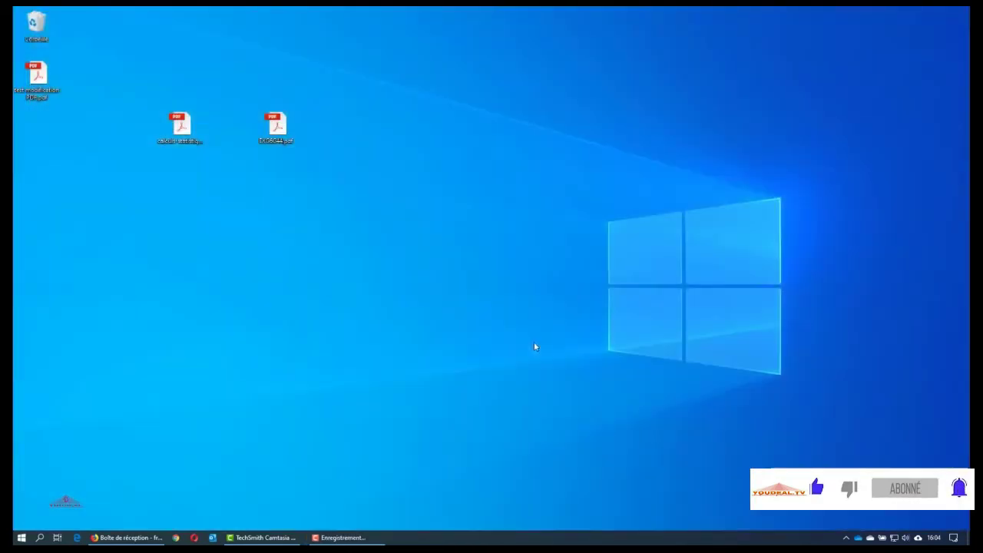
Arrange the three desktop PDF icons in a row with test modification PDF first, then open it
{"action": "left_click_drag", "start_coordinate": [40, 76], "coordinate": [159, 77]}
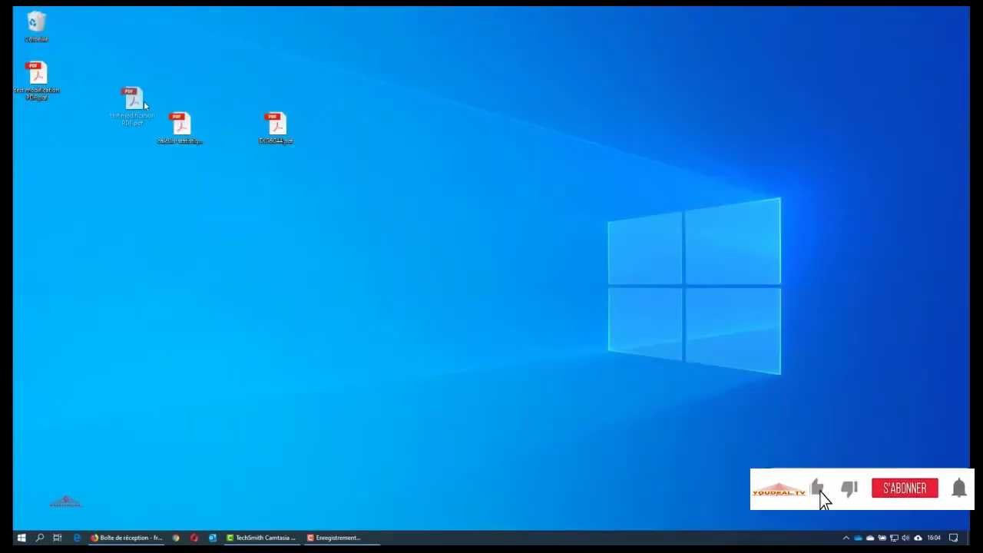
{"action": "left_click_drag", "start_coordinate": [122, 114], "coordinate": [122, 119]}
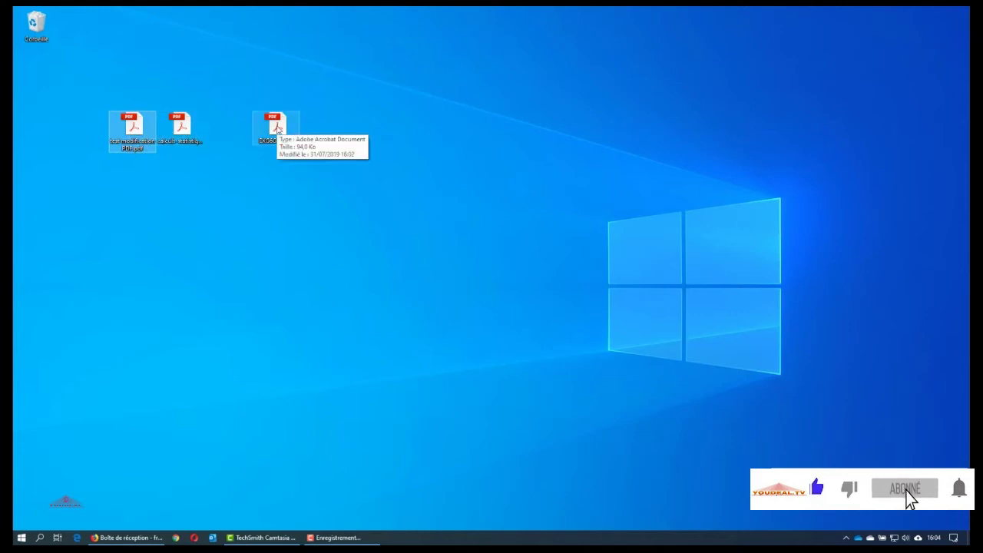
{"action": "left_click_drag", "start_coordinate": [253, 132], "coordinate": [443, 134]}
{"action": "left_click_drag", "start_coordinate": [182, 130], "coordinate": [325, 137]}
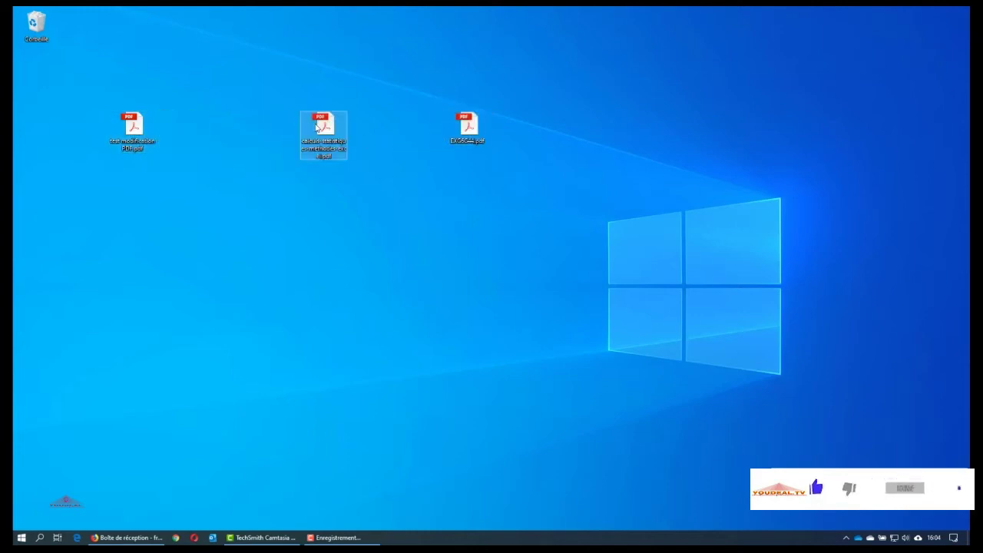
{"action": "left_click", "coordinate": [131, 127]}
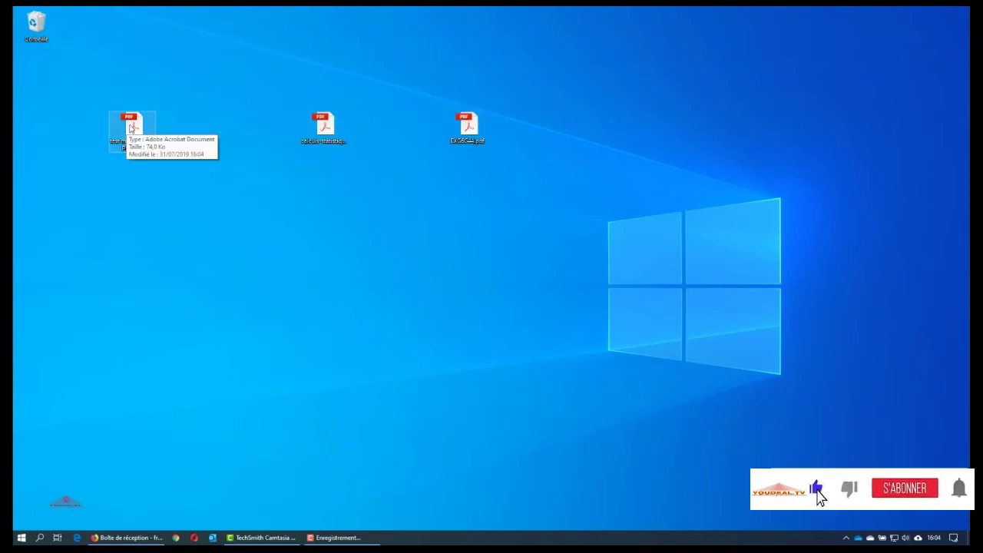
{"action": "double_click", "coordinate": [131, 127]}
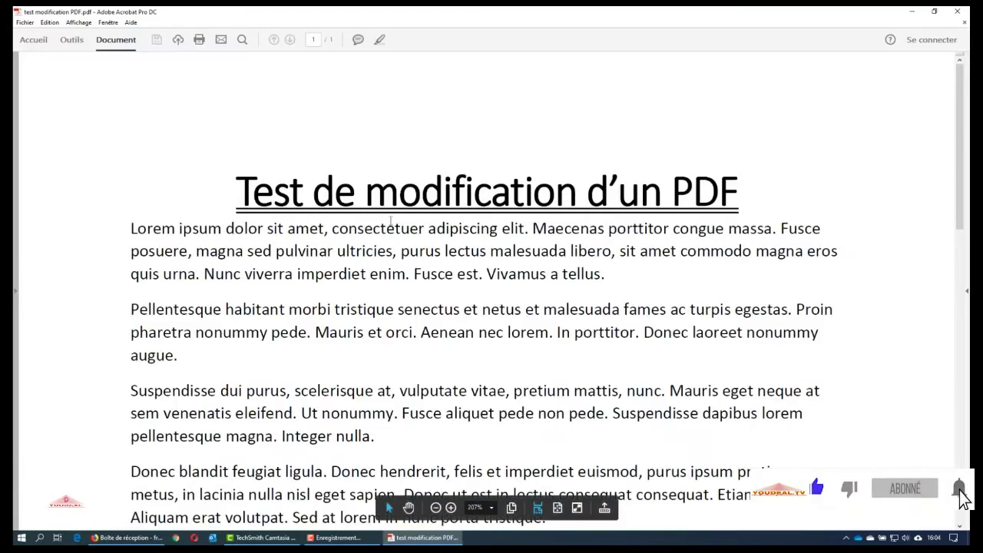
Look through the test PDF in Acrobat, then minimize it
{"action": "scroll", "coordinate": [396, 223], "scroll_direction": "down", "scroll_amount": 10}
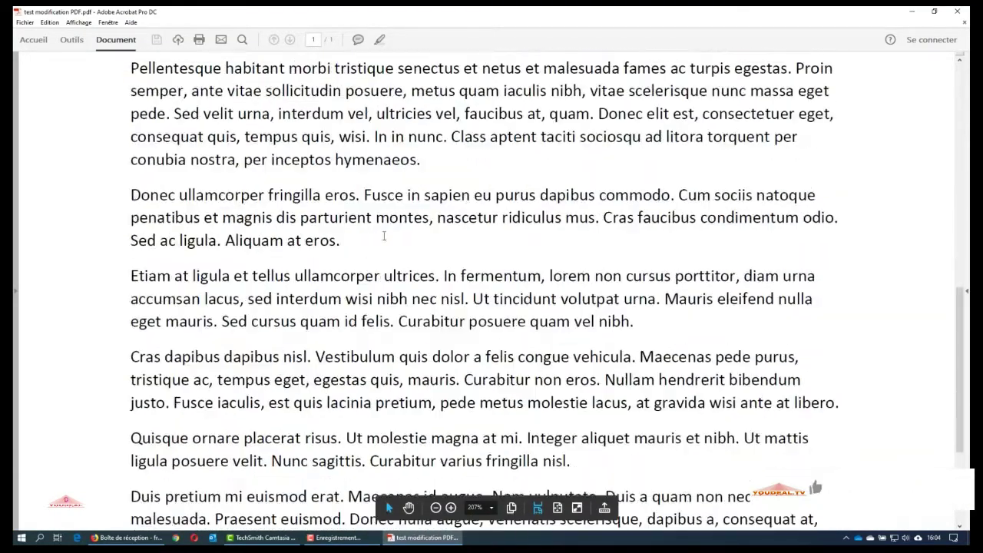
{"action": "scroll", "coordinate": [384, 236], "scroll_direction": "up", "scroll_amount": 10}
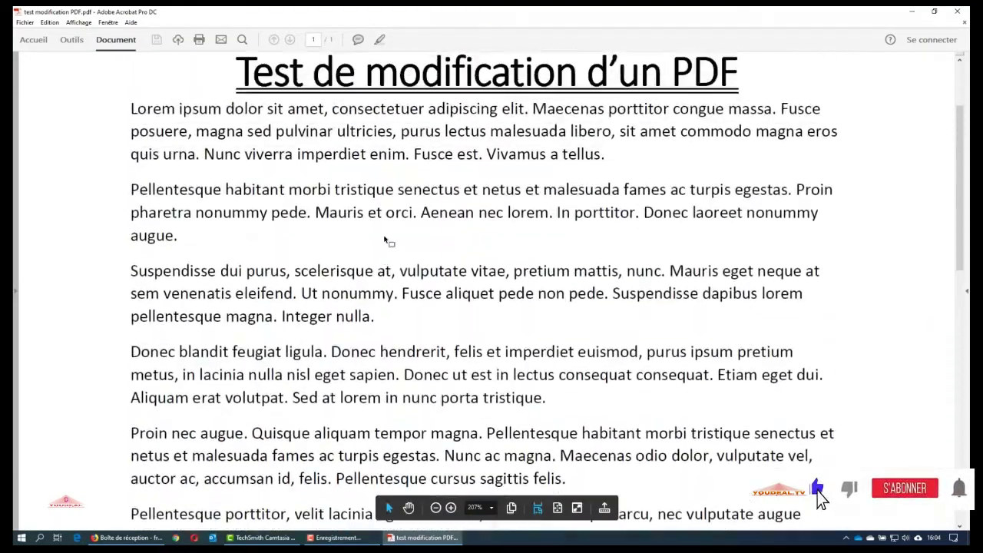
{"action": "left_click", "coordinate": [910, 11]}
Open the Excel statistics tutorial PDF and scroll through its pages
{"action": "double_click", "coordinate": [332, 128]}
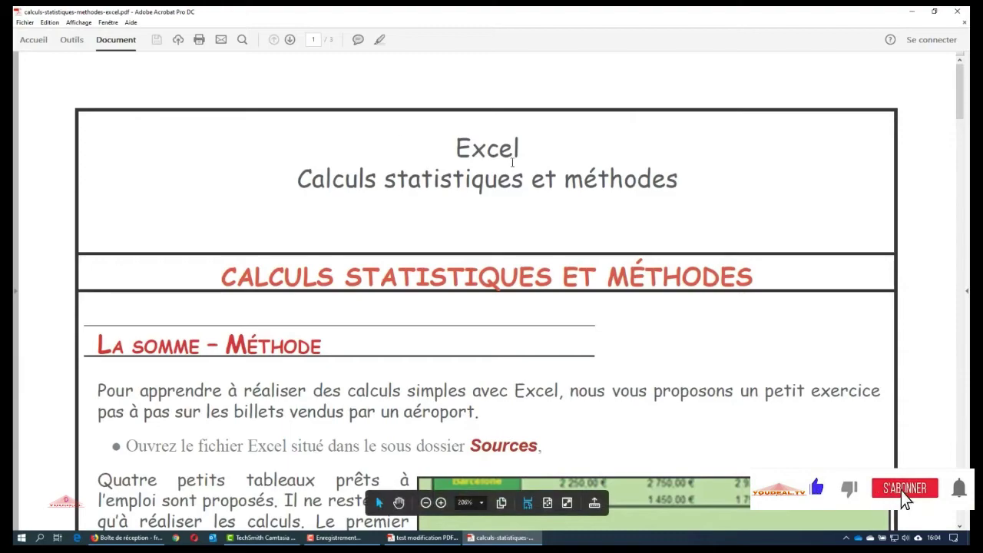
{"action": "scroll", "coordinate": [480, 176], "scroll_direction": "down", "scroll_amount": 3}
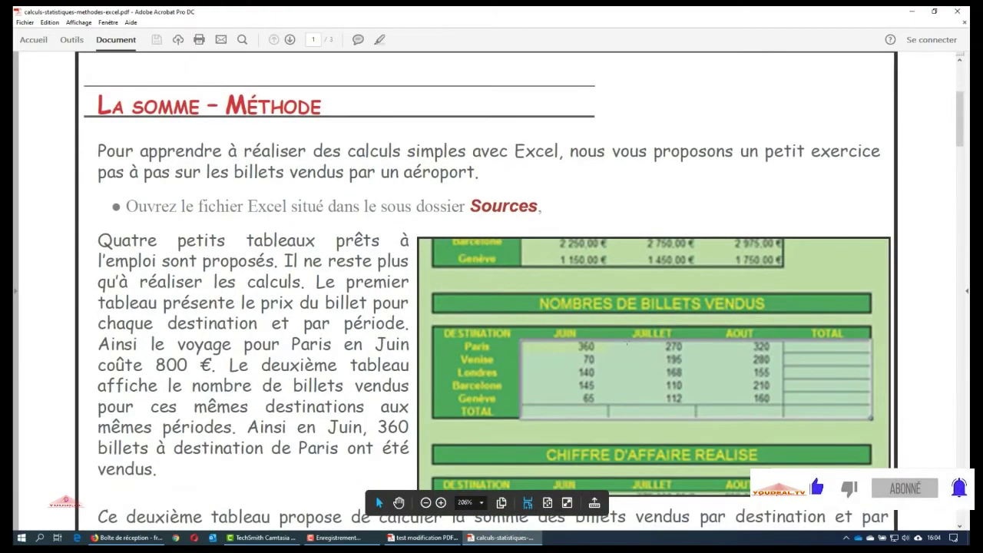
{"action": "scroll", "coordinate": [175, 316], "scroll_direction": "down", "scroll_amount": 15}
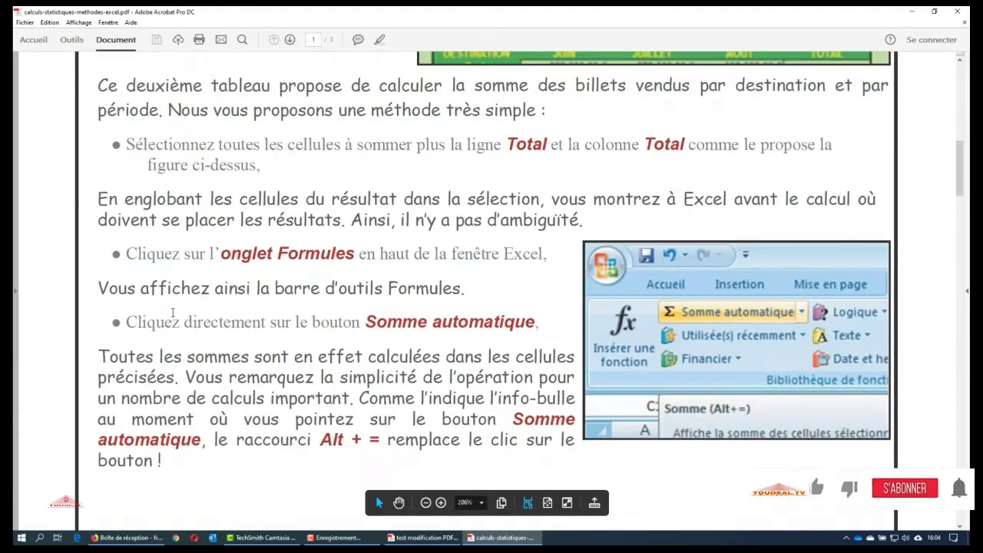
{"action": "scroll", "coordinate": [173, 312], "scroll_direction": "down", "scroll_amount": 8}
{"action": "scroll", "coordinate": [167, 305], "scroll_direction": "up", "scroll_amount": 7}
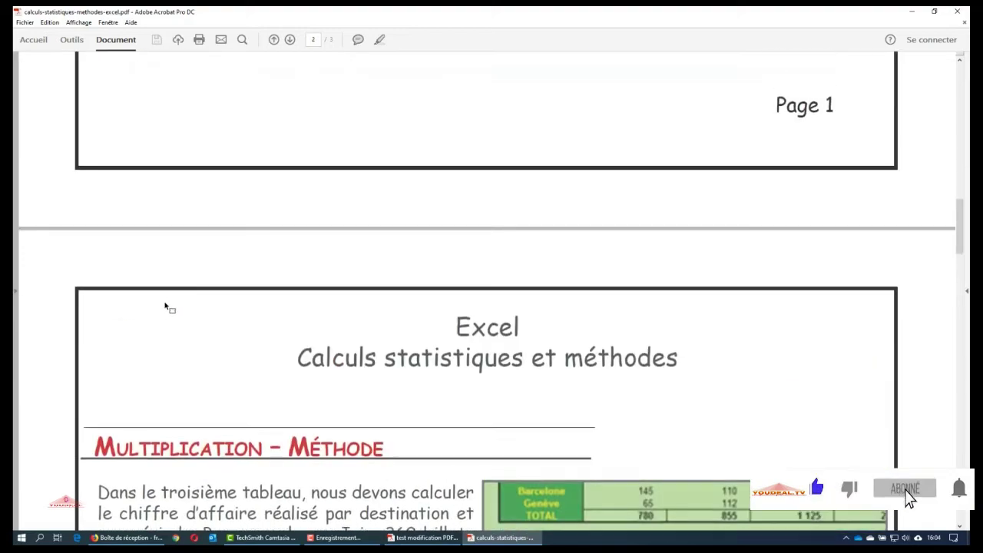
{"action": "scroll", "coordinate": [164, 306], "scroll_direction": "up", "scroll_amount": 18}
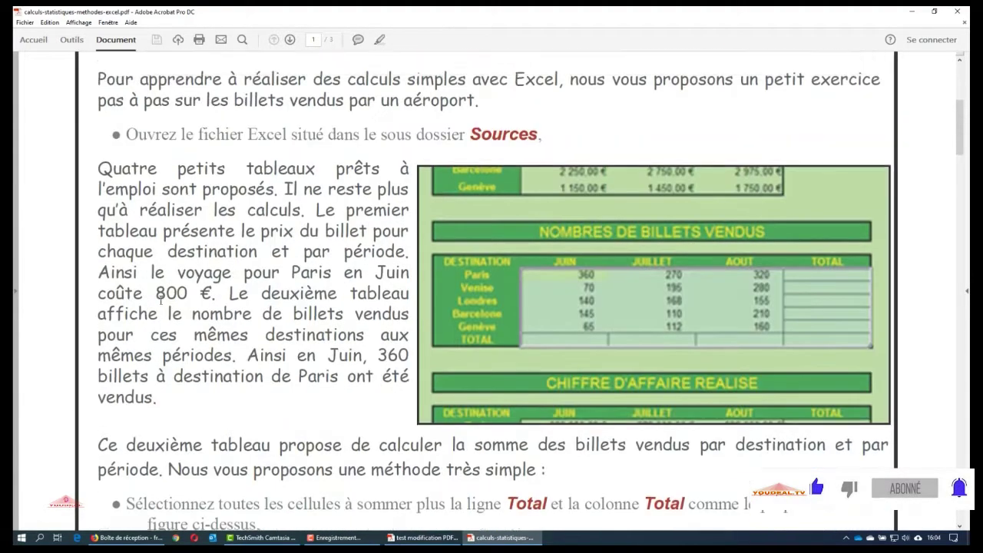
{"action": "scroll", "coordinate": [159, 301], "scroll_direction": "up", "scroll_amount": 3}
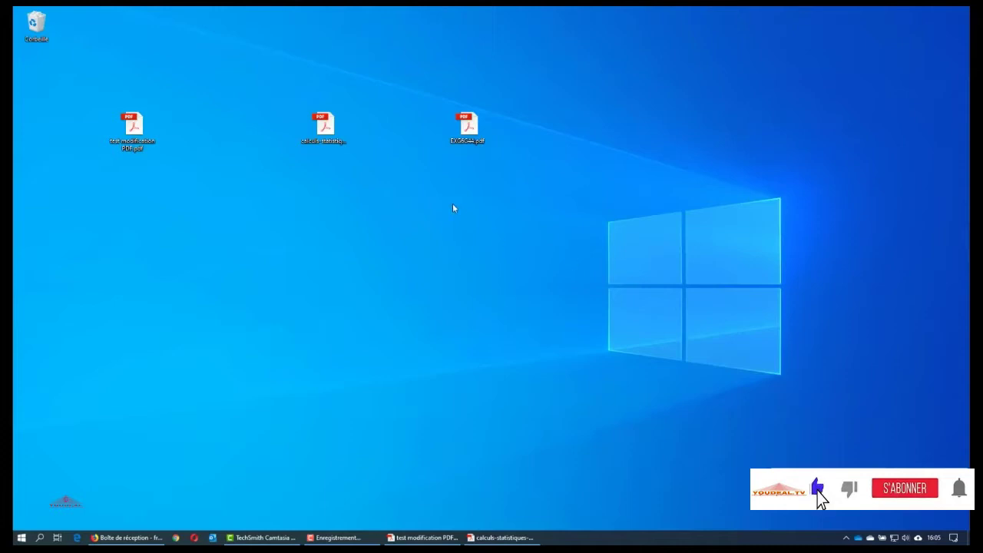
Open the invoice PDF, minimize Acrobat, and select test modification PDF on the desktop
{"action": "double_click", "coordinate": [469, 132]}
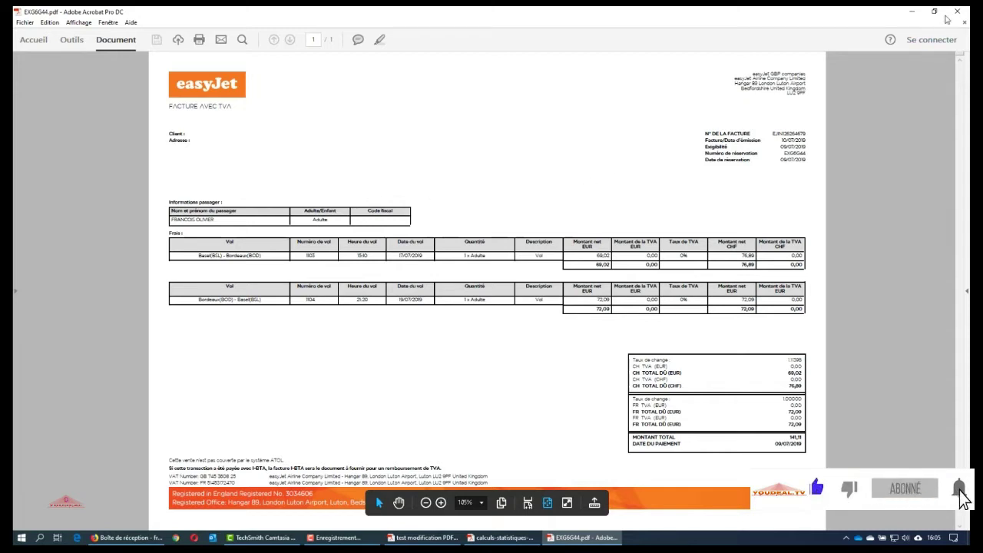
{"action": "left_click", "coordinate": [912, 10]}
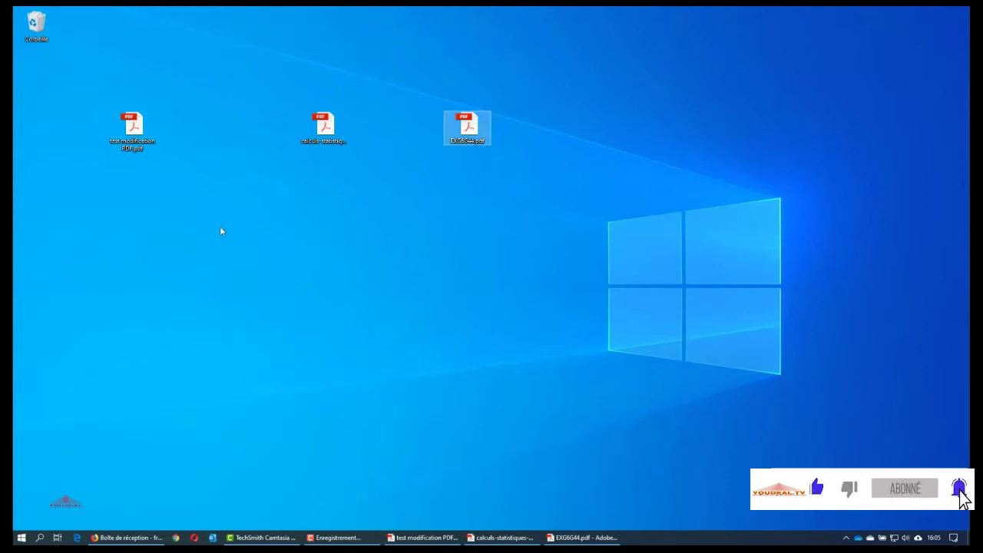
{"action": "left_click", "coordinate": [129, 125]}
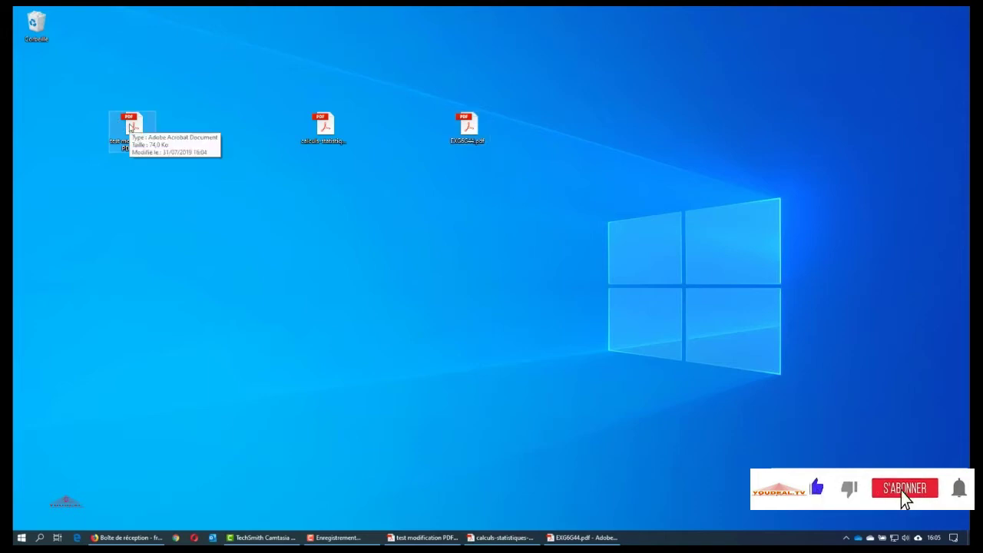
Open test modification PDF with Word via Ouvrir avec > Choisir une autre application
{"action": "right_click", "coordinate": [130, 126]}
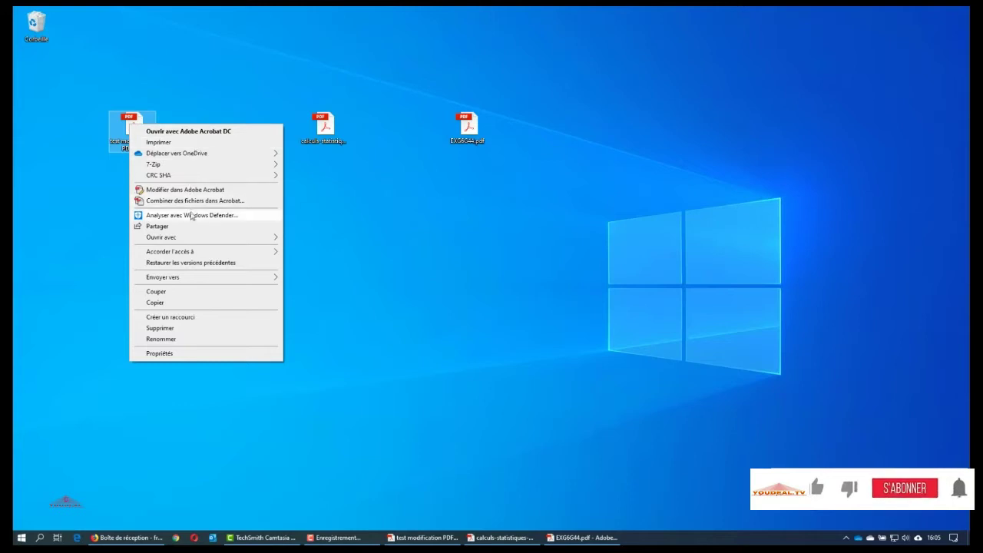
{"action": "mouse_move", "coordinate": [192, 238]}
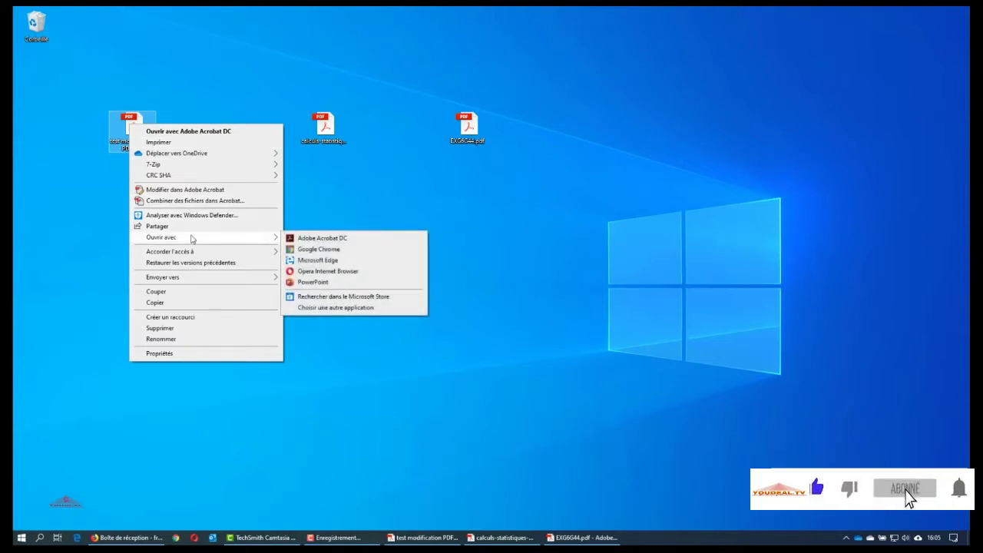
{"action": "left_click", "coordinate": [319, 307]}
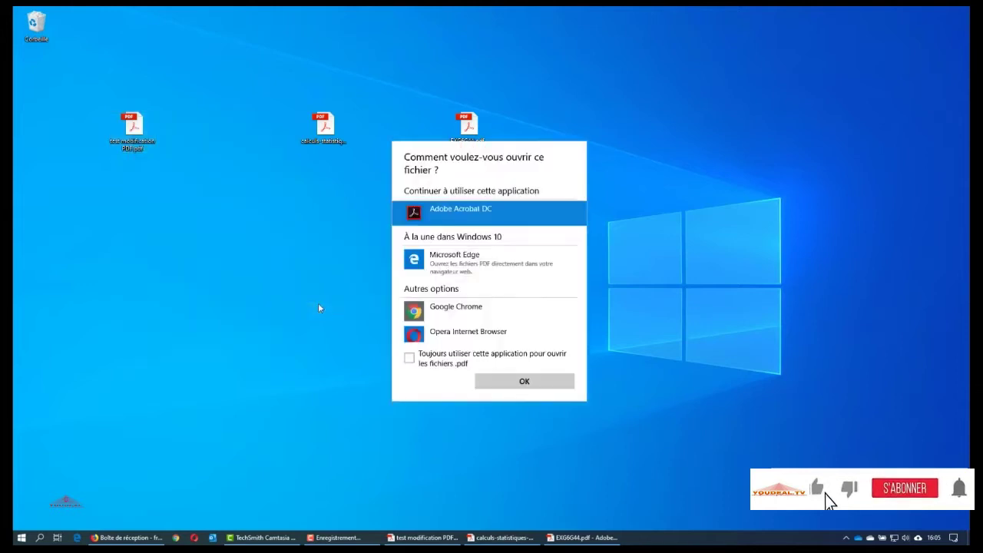
{"action": "scroll", "coordinate": [583, 247], "scroll_direction": "down", "scroll_amount": 3}
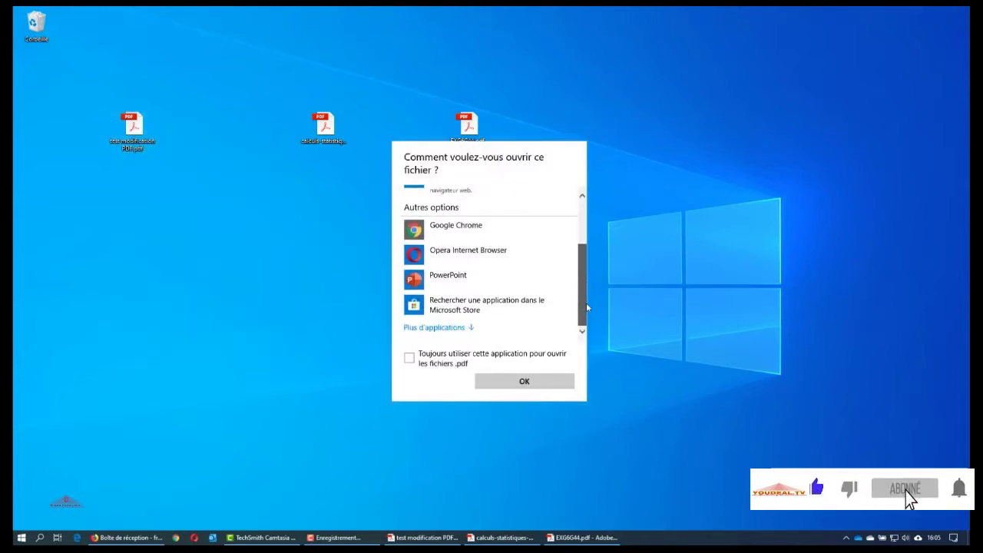
{"action": "left_click", "coordinate": [435, 327]}
{"action": "scroll", "coordinate": [451, 330], "scroll_direction": "down", "scroll_amount": 5}
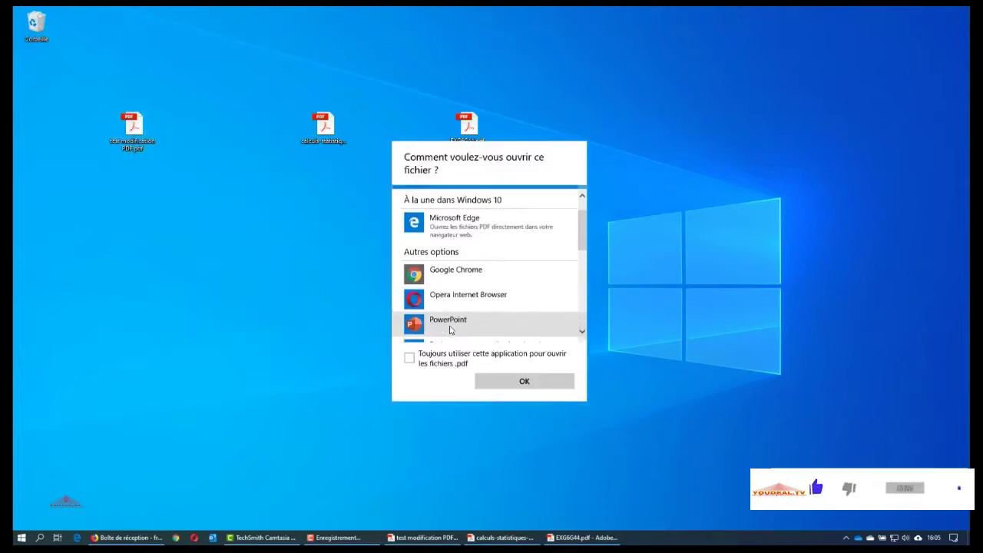
{"action": "scroll", "coordinate": [451, 330], "scroll_direction": "down", "scroll_amount": 3}
{"action": "left_click", "coordinate": [445, 261]}
{"action": "left_click", "coordinate": [528, 381]}
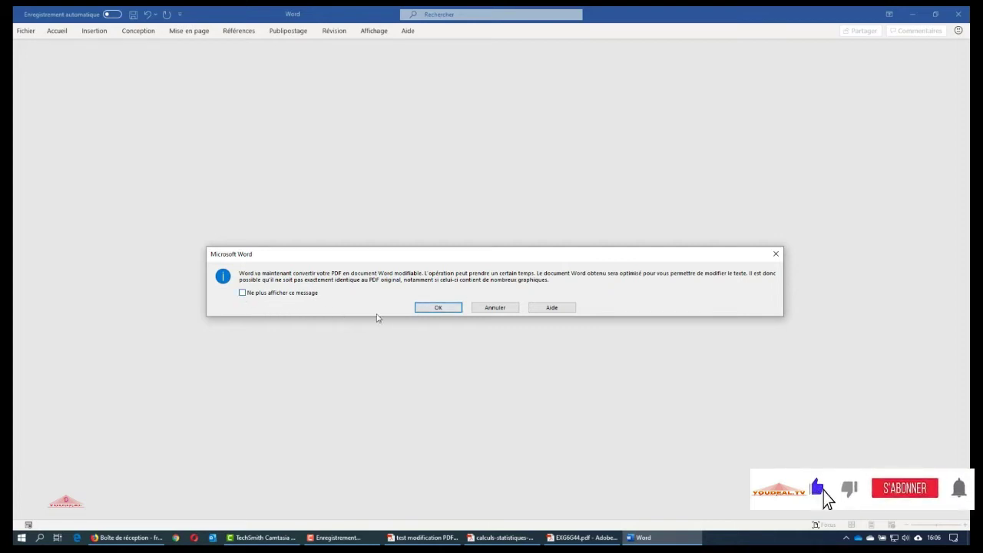
Accept Word's conversion of the test PDF into an editable document
{"action": "left_click", "coordinate": [435, 309]}
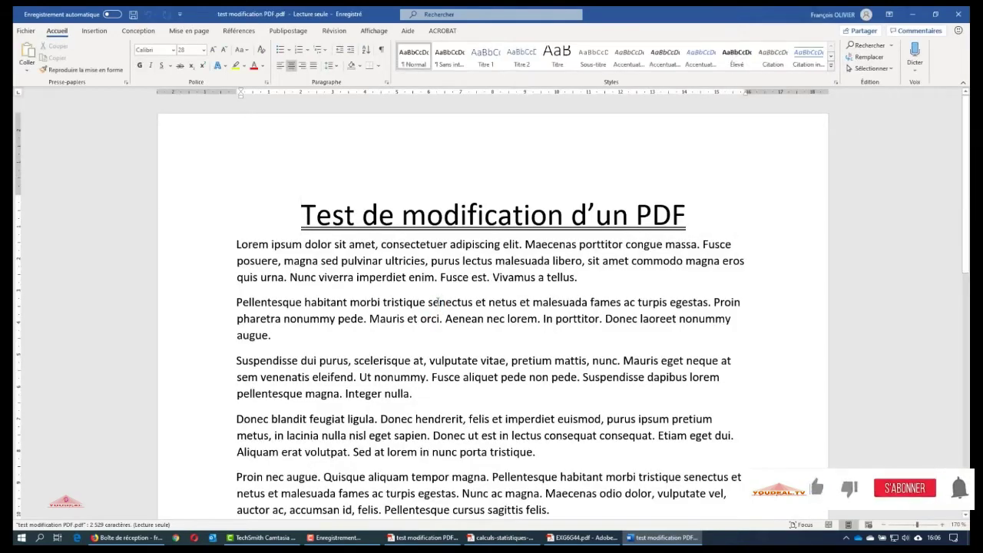
Snap the converted Word document to the left half of the screen
{"action": "left_click", "coordinate": [440, 229]}
{"action": "scroll", "coordinate": [440, 231], "scroll_direction": "down", "scroll_amount": 15}
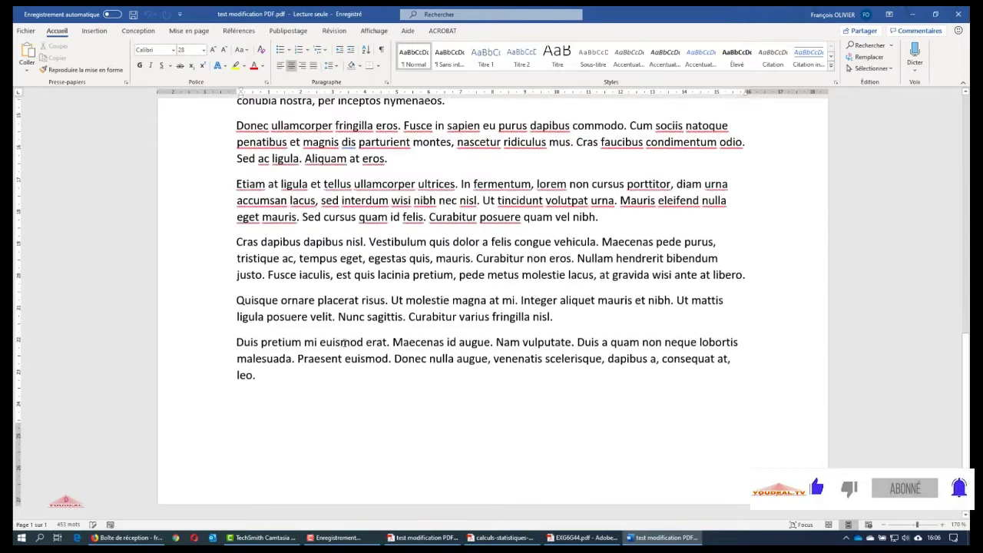
{"action": "scroll", "coordinate": [440, 224], "scroll_direction": "up", "scroll_amount": 5}
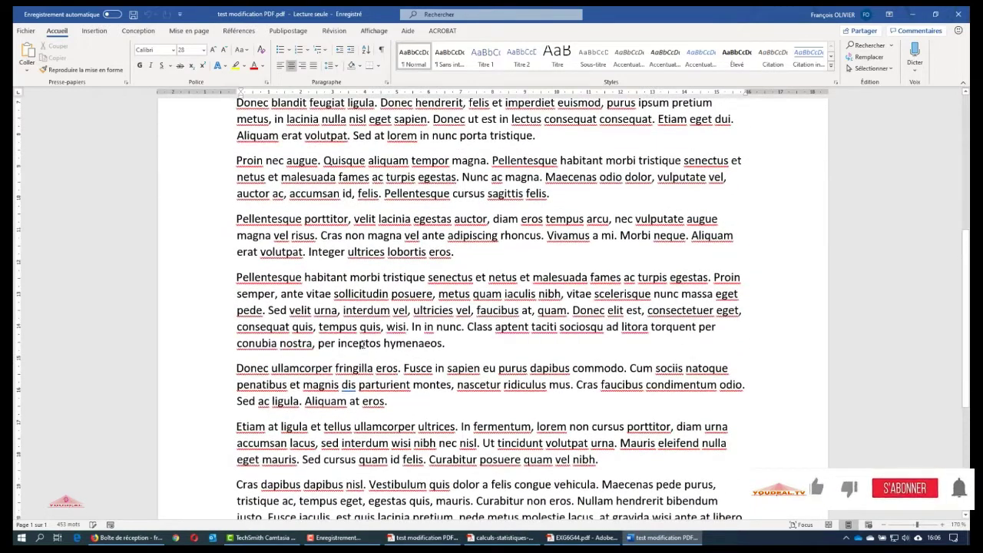
{"action": "key", "text": "super+Left"}
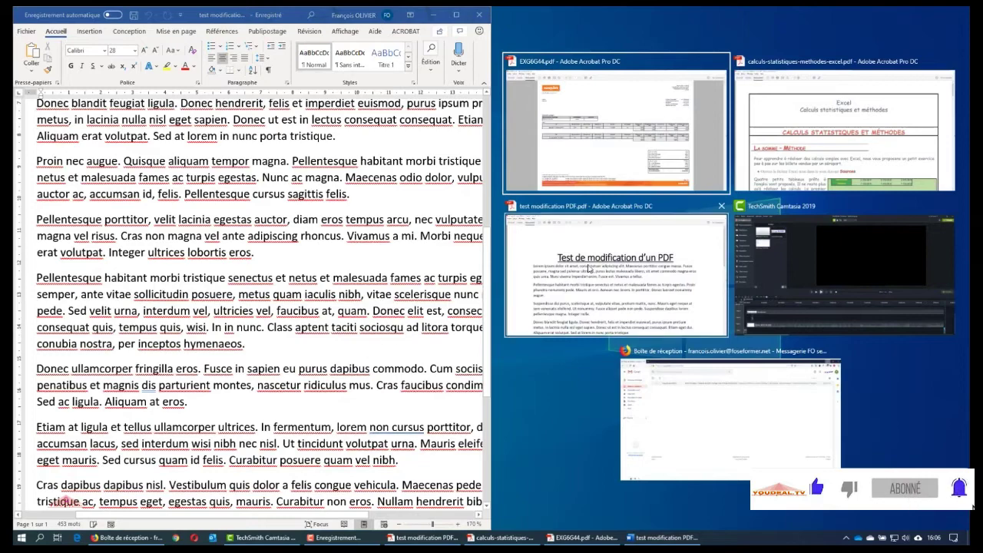
Place the Acrobat original on the right, scroll through it to compare, then minimize it
{"action": "left_click", "coordinate": [588, 269]}
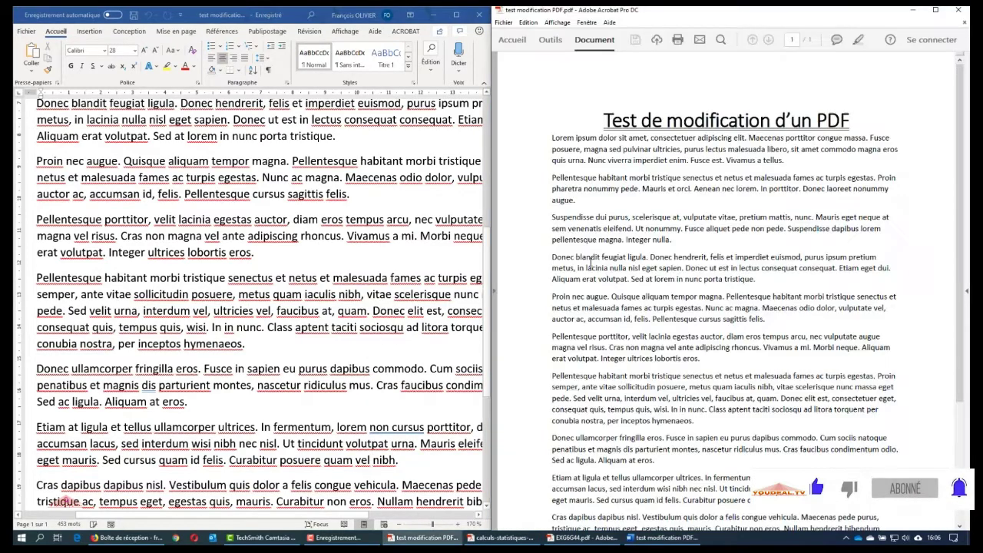
{"action": "scroll", "coordinate": [399, 263], "scroll_direction": "up", "scroll_amount": 3}
{"action": "scroll", "coordinate": [398, 263], "scroll_direction": "up", "scroll_amount": 2}
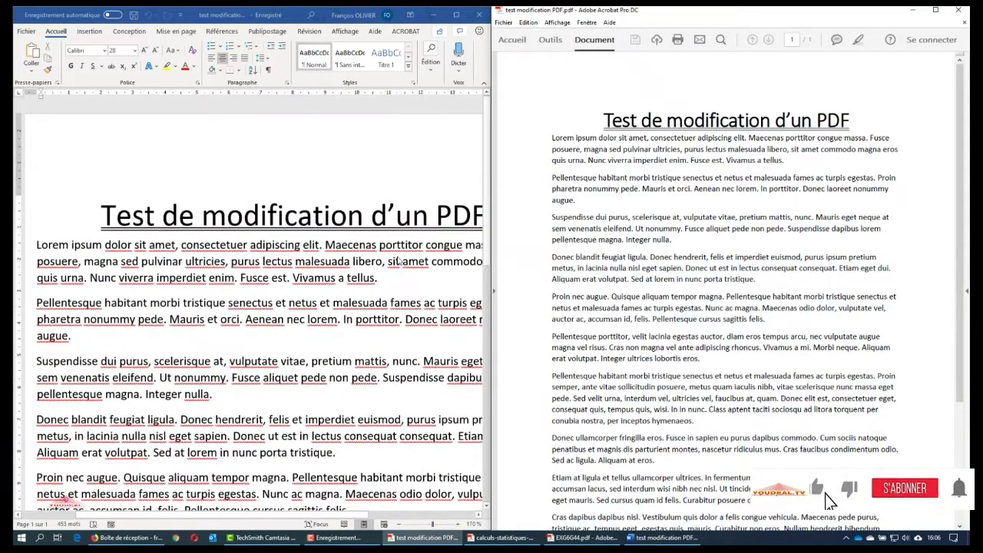
{"action": "scroll", "coordinate": [906, 497], "scroll_direction": "down", "scroll_amount": 3}
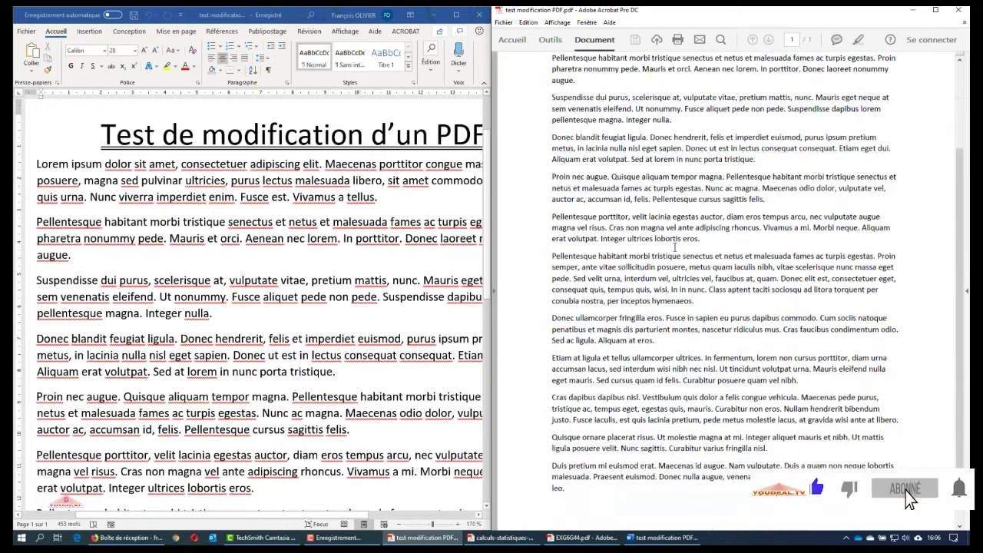
{"action": "scroll", "coordinate": [432, 305], "scroll_direction": "down", "scroll_amount": 4}
{"action": "scroll", "coordinate": [433, 305], "scroll_direction": "down", "scroll_amount": 3}
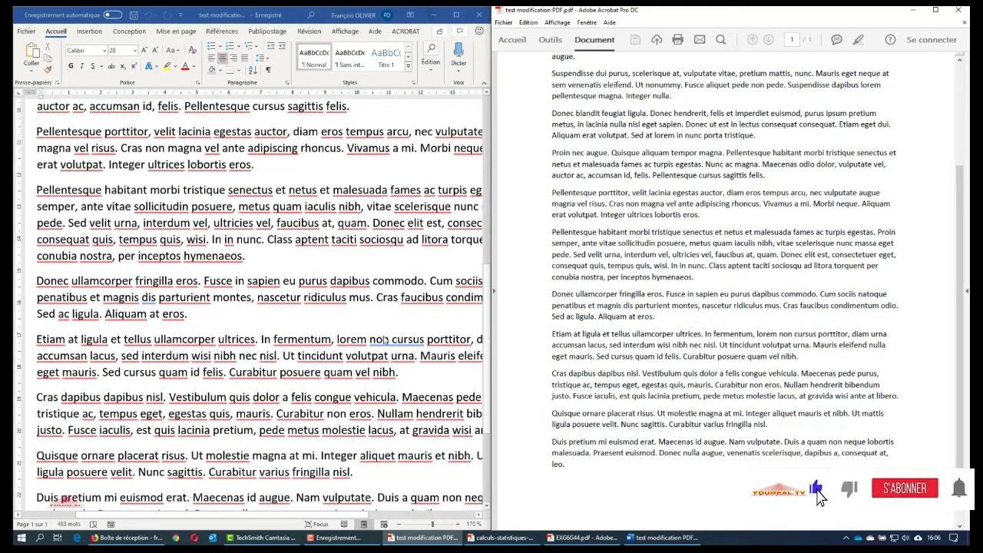
{"action": "scroll", "coordinate": [384, 338], "scroll_direction": "down", "scroll_amount": 2}
{"action": "scroll", "coordinate": [384, 339], "scroll_direction": "up", "scroll_amount": 3}
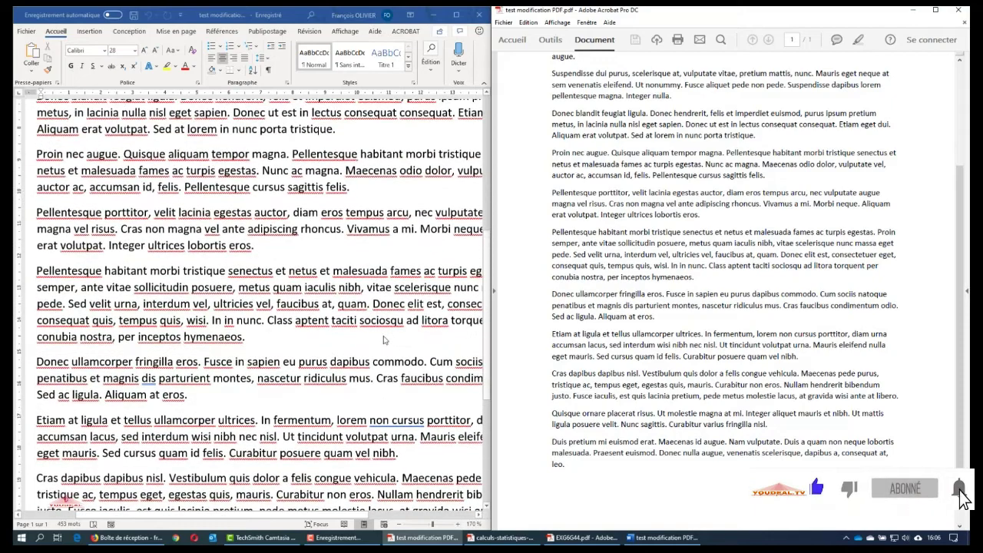
{"action": "scroll", "coordinate": [384, 339], "scroll_direction": "up", "scroll_amount": 7}
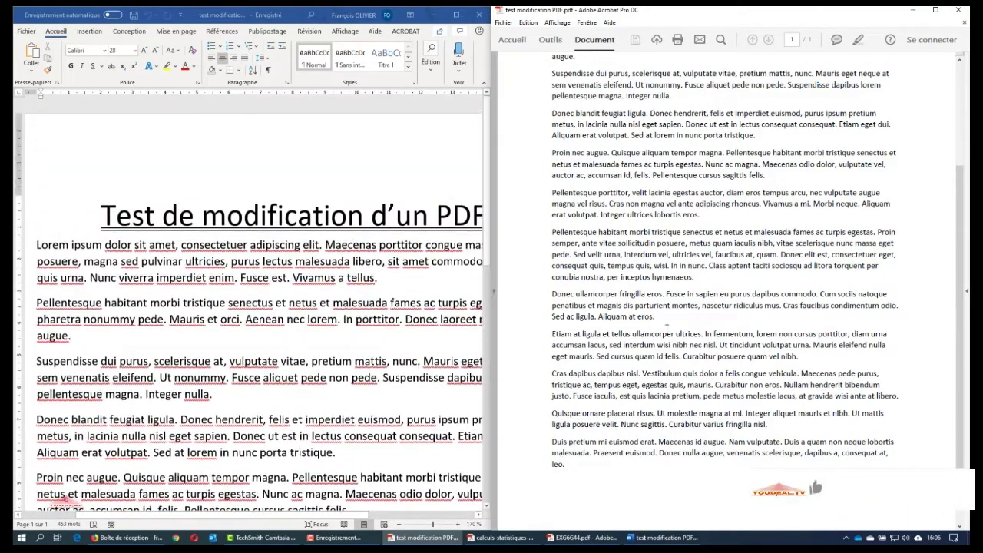
{"action": "scroll", "coordinate": [742, 332], "scroll_direction": "up", "scroll_amount": 2}
{"action": "scroll", "coordinate": [742, 332], "scroll_direction": "up", "scroll_amount": 2}
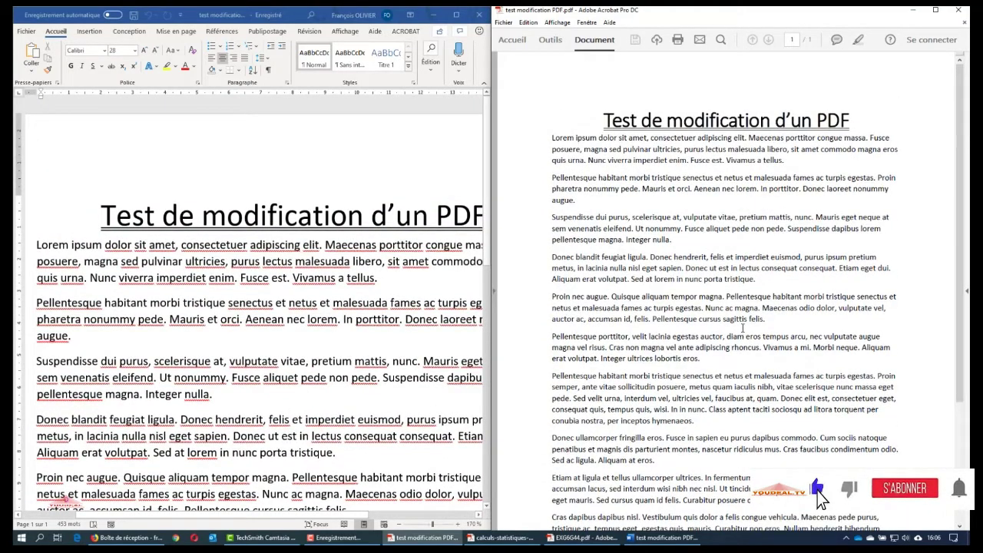
{"action": "left_click", "coordinate": [935, 9]}
{"action": "left_click", "coordinate": [912, 10]}
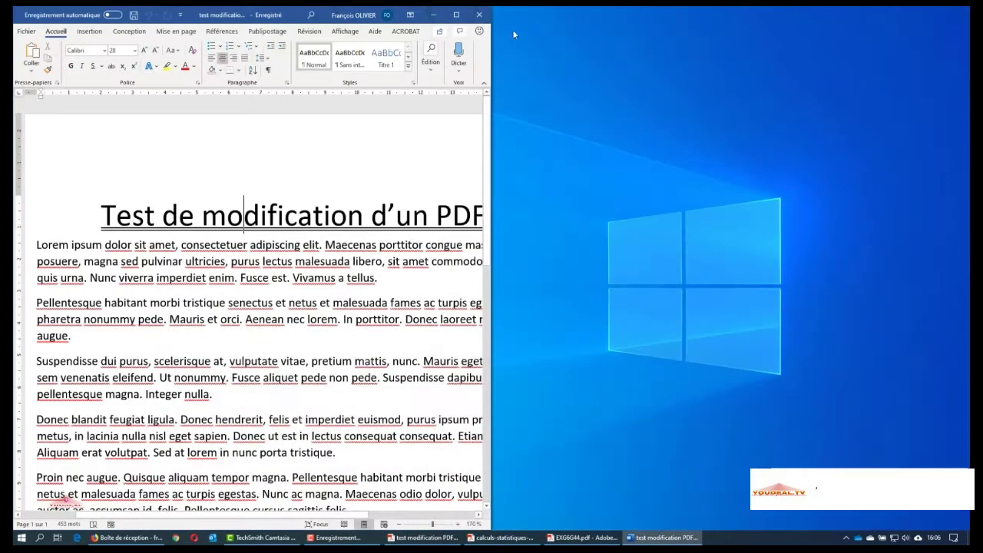
Close the converted document and relaunch Word by searching 'word' in Windows search
{"action": "left_click", "coordinate": [464, 14]}
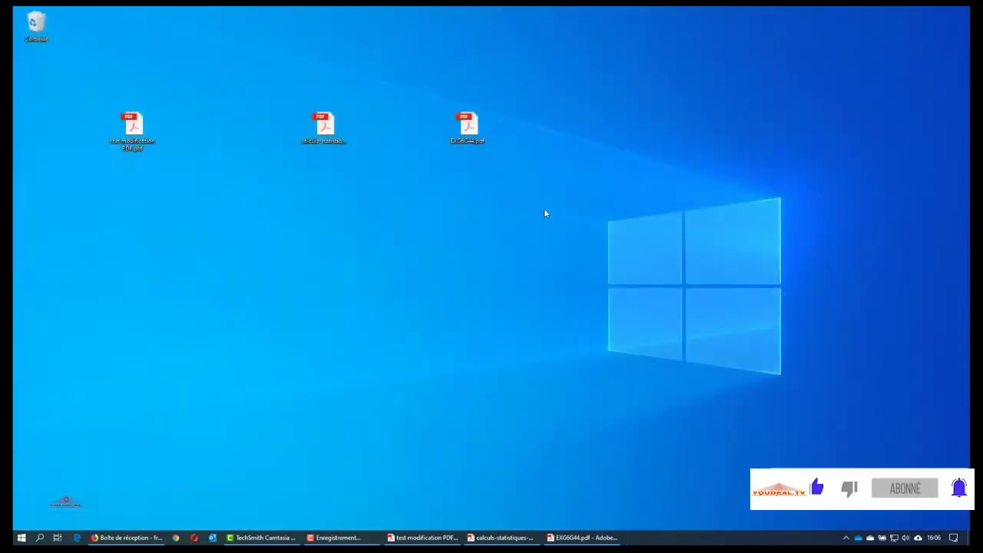
{"action": "left_click", "coordinate": [40, 536]}
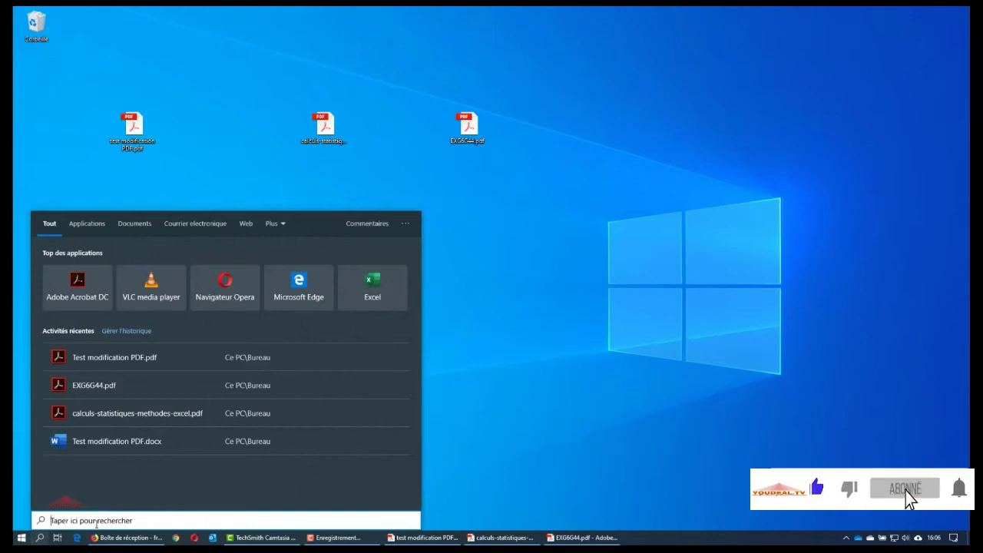
{"action": "type", "text": "word"}
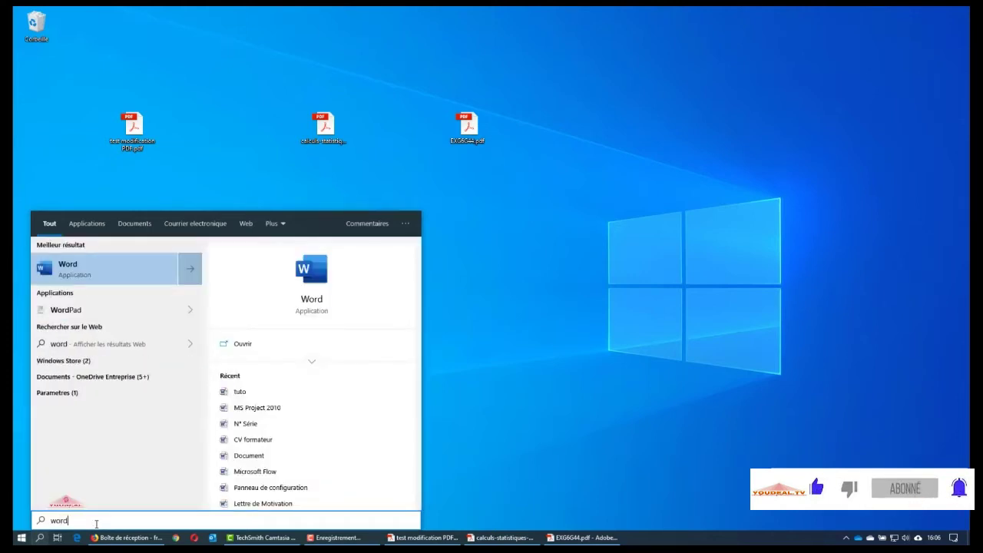
{"action": "left_click", "coordinate": [124, 274]}
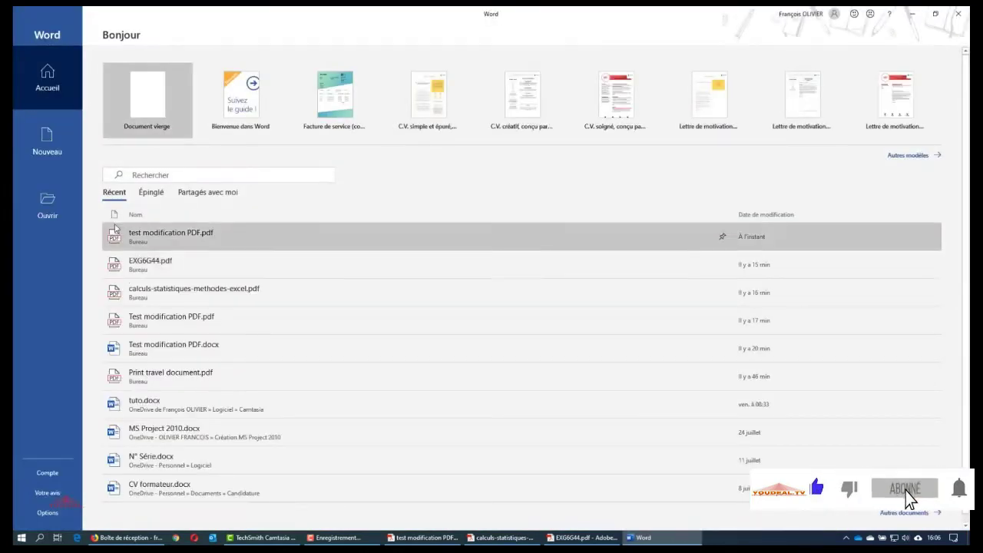
Open calculs-statistiques-methodes-excel.pdf from the recent files on Word's Ouvrir page
{"action": "left_click", "coordinate": [51, 203]}
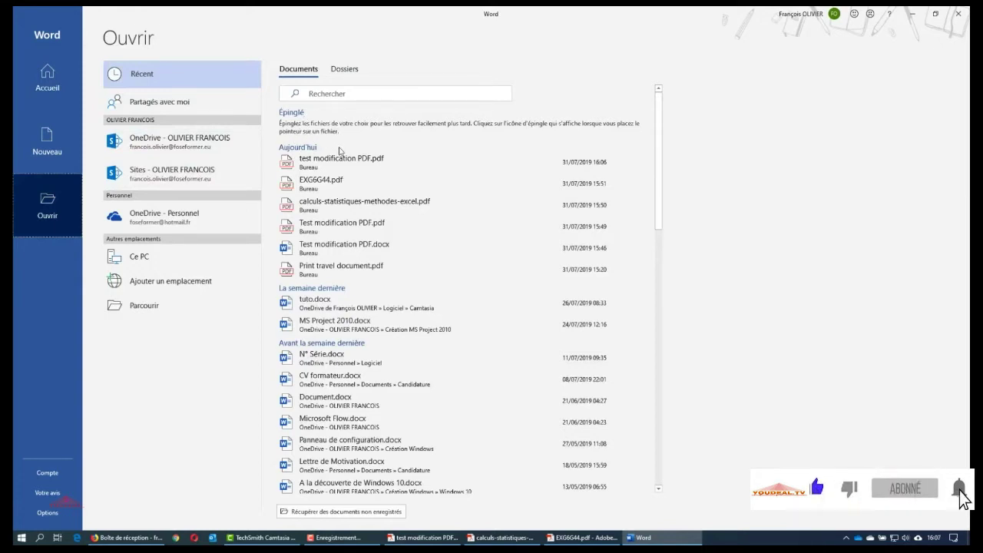
{"action": "left_click", "coordinate": [338, 206]}
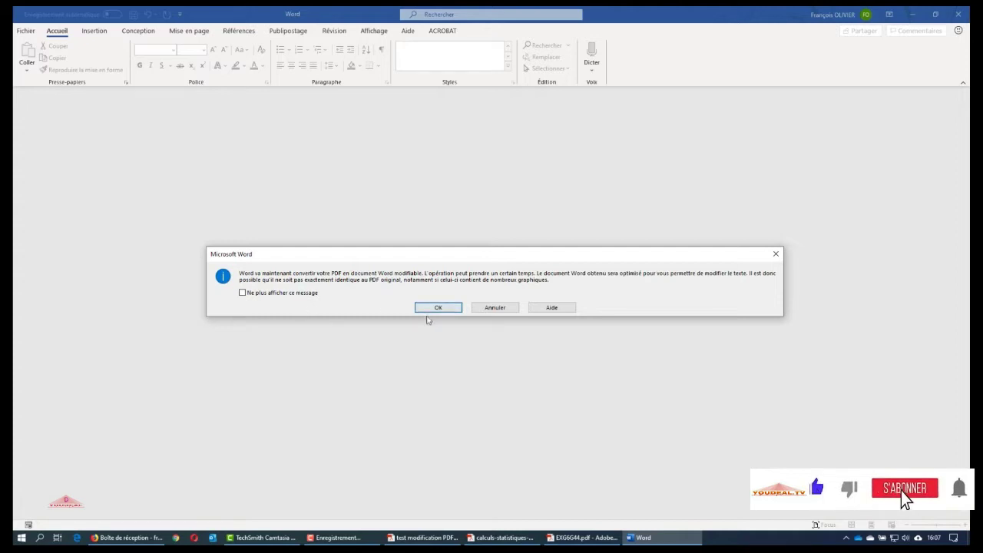
Accept converting the Excel tutorial PDF and scroll down to its ticket sales tables
{"action": "left_click", "coordinate": [438, 307]}
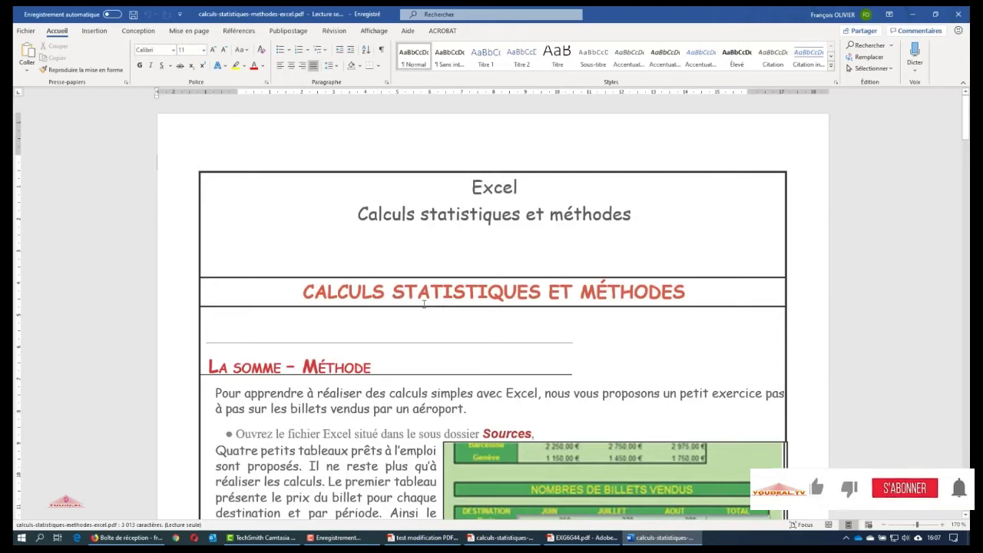
{"action": "scroll", "coordinate": [422, 304], "scroll_direction": "down", "scroll_amount": 10}
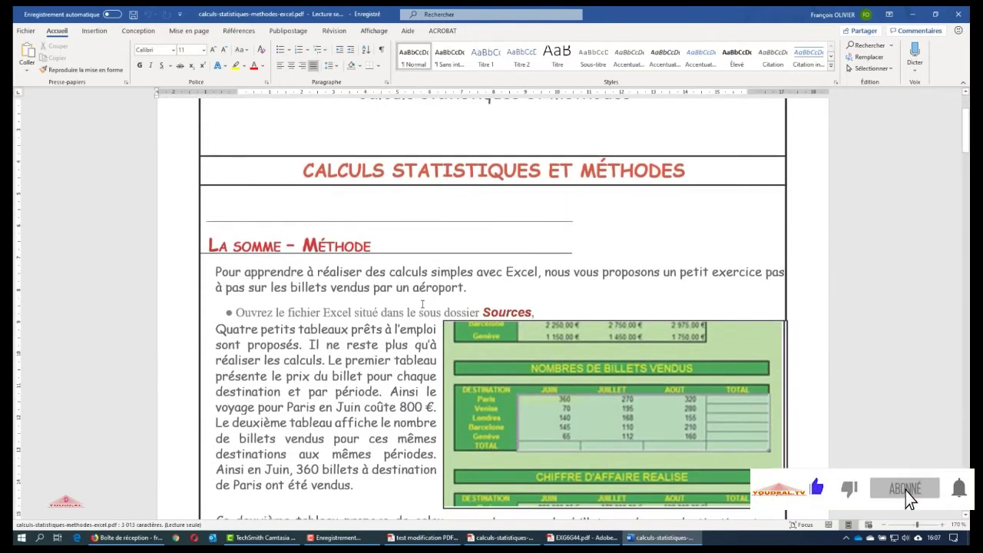
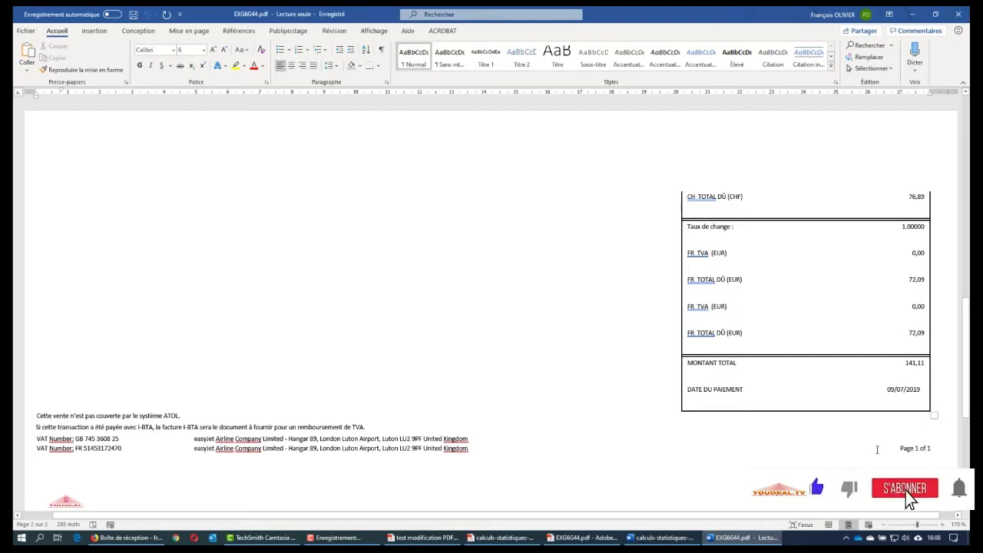
{"action": "scroll", "coordinate": [876, 449], "scroll_direction": "up", "scroll_amount": 15}
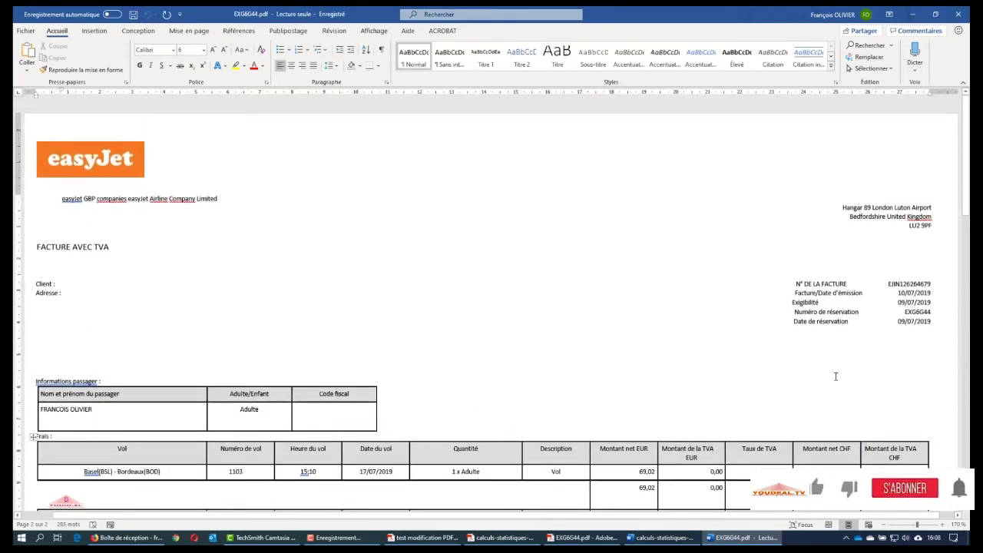
{"action": "key", "text": "super+Left"}
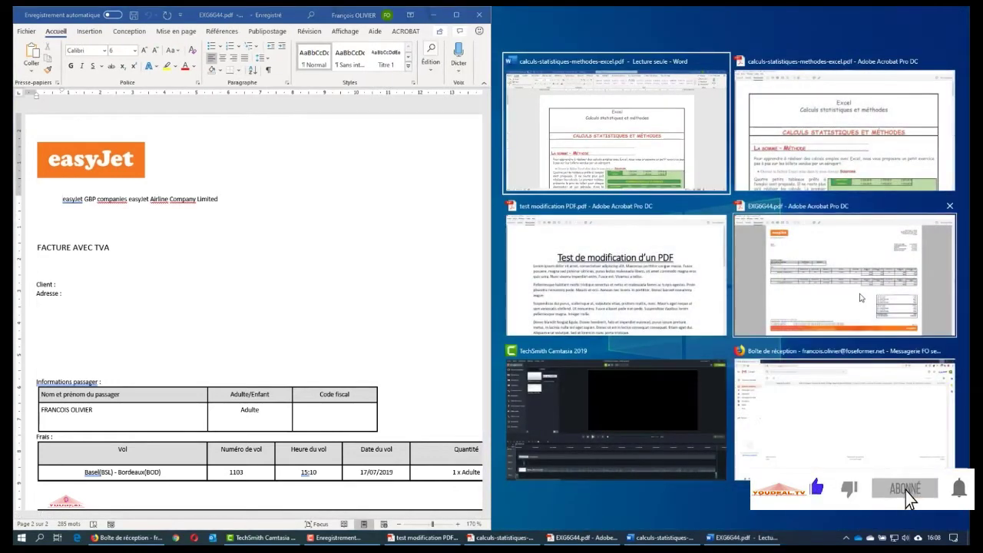
Place the Acrobat EXG6G44.pdf beside Word, compare fare tables and totals, then maximize Word
{"action": "left_click", "coordinate": [860, 298]}
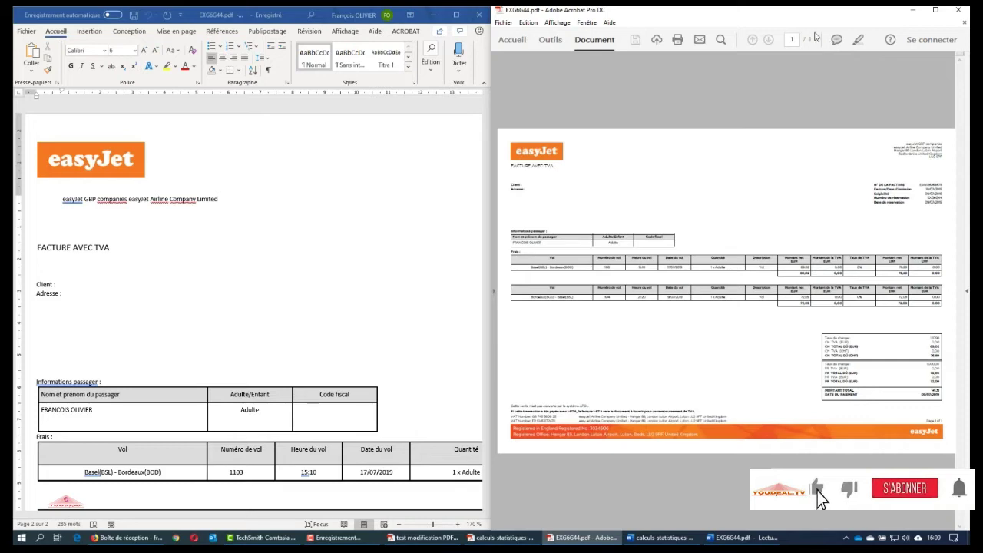
{"action": "scroll", "coordinate": [389, 291], "scroll_direction": "down", "scroll_amount": 10}
{"action": "scroll", "coordinate": [391, 295], "scroll_direction": "down", "scroll_amount": 5}
{"action": "left_click_drag", "start_coordinate": [212, 523], "coordinate": [456, 482]}
{"action": "scroll", "coordinate": [354, 297], "scroll_direction": "up", "scroll_amount": 10}
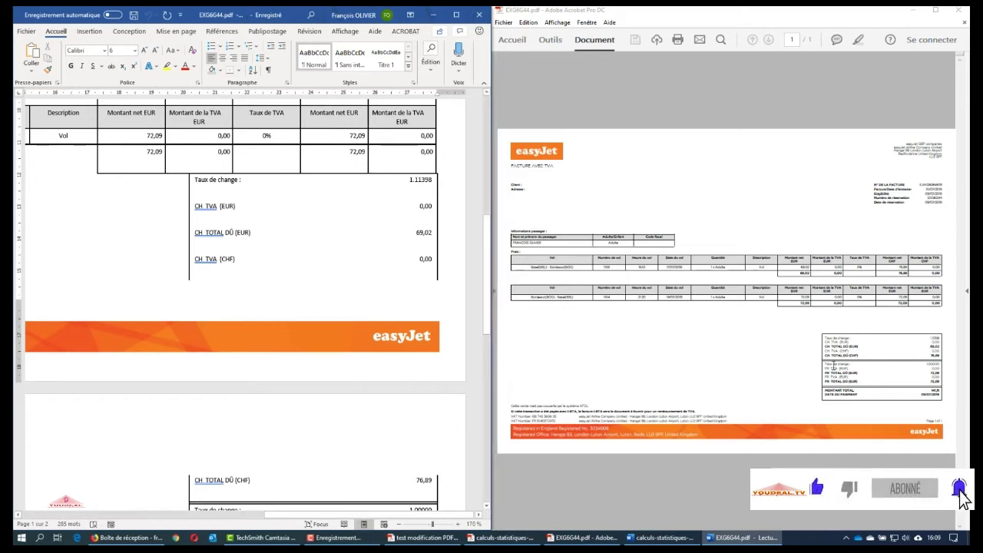
{"action": "scroll", "coordinate": [430, 311], "scroll_direction": "down", "scroll_amount": 3}
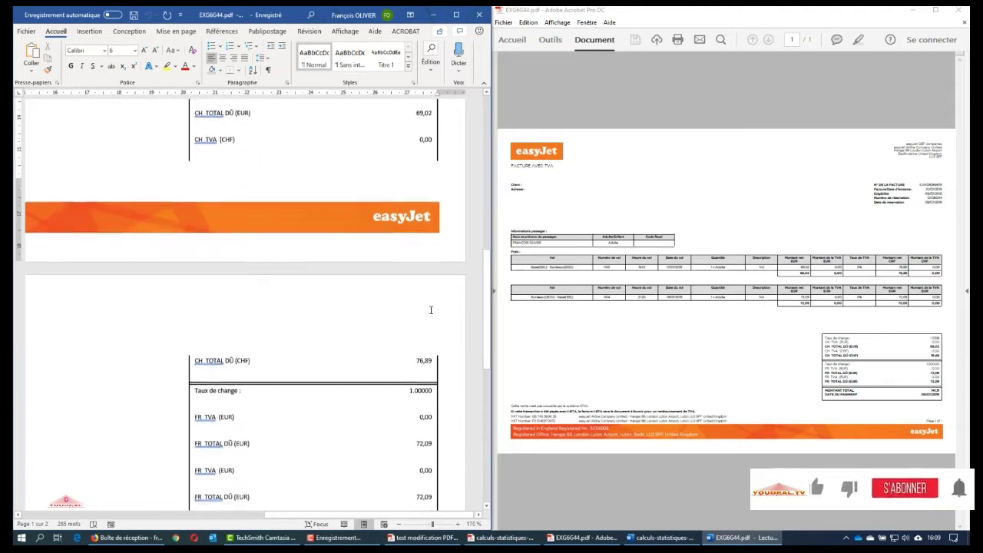
{"action": "scroll", "coordinate": [431, 310], "scroll_direction": "up", "scroll_amount": 5}
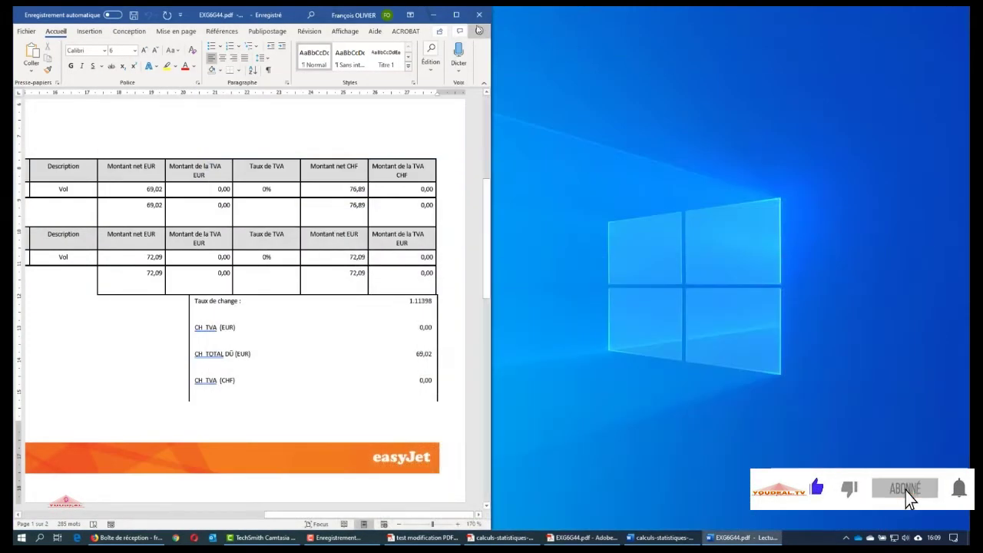
{"action": "left_click", "coordinate": [456, 15]}
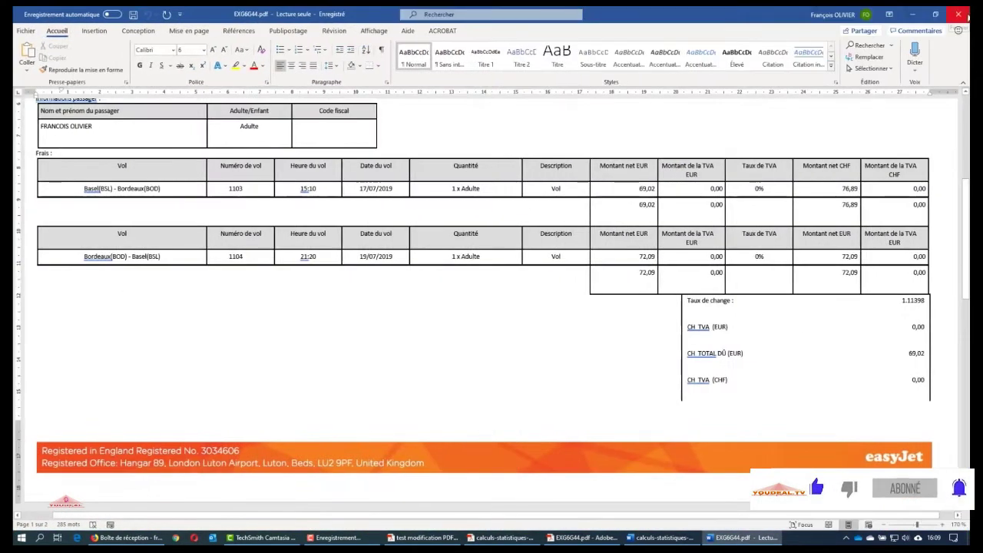
Close Word, return to Gmail in Firefox, and open Google Drive from the Google apps grid
{"action": "left_click", "coordinate": [966, 15]}
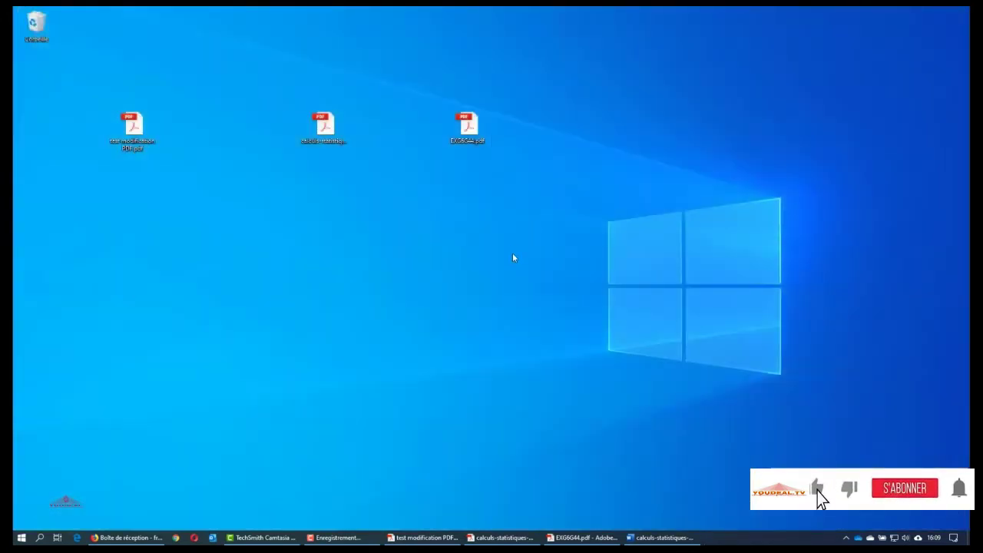
{"action": "left_click", "coordinate": [155, 538]}
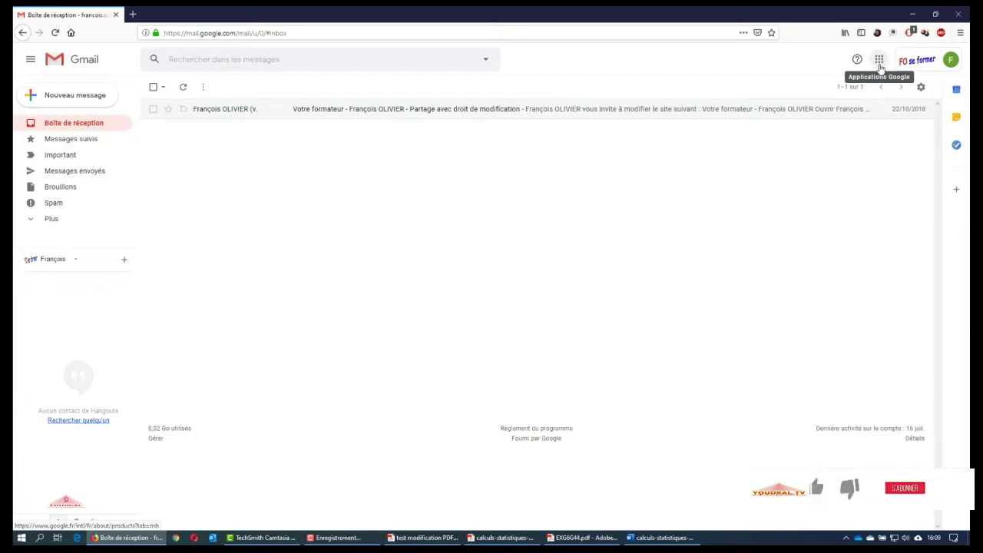
{"action": "left_click", "coordinate": [879, 60]}
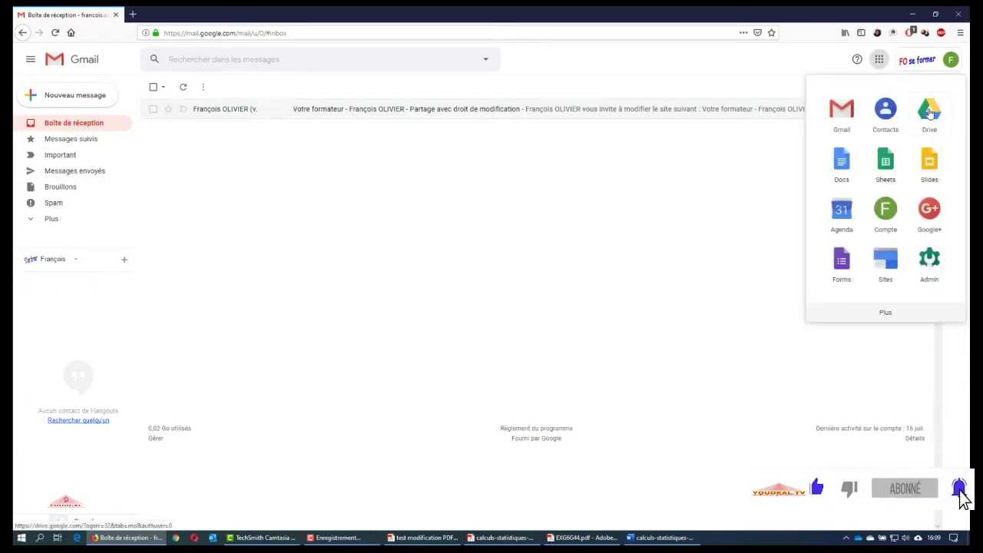
{"action": "left_click", "coordinate": [929, 112]}
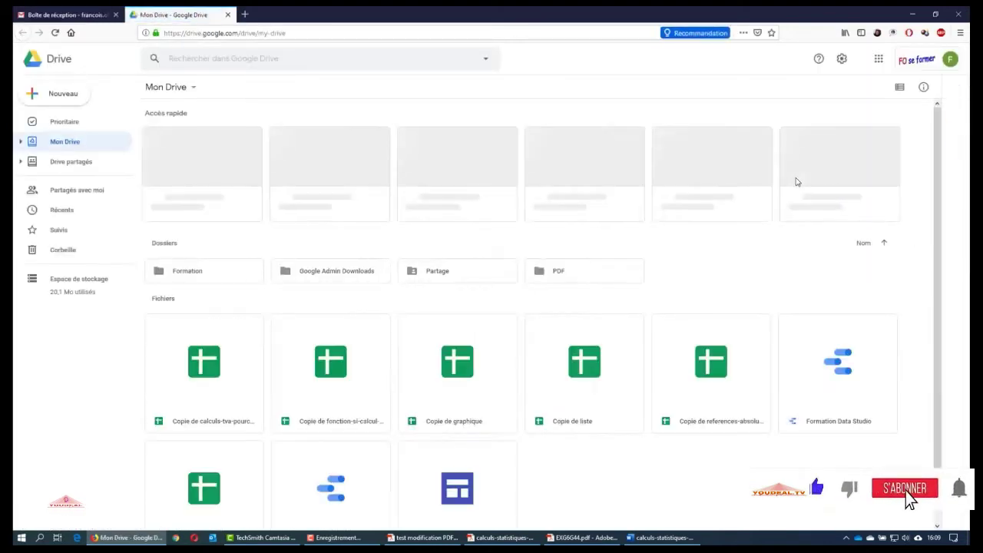
Upload calculs-statistiques-methodes-excel.pdf, EXG6G44.pdf and test modification PDF.pdf into the PDF folder
{"action": "double_click", "coordinate": [593, 271]}
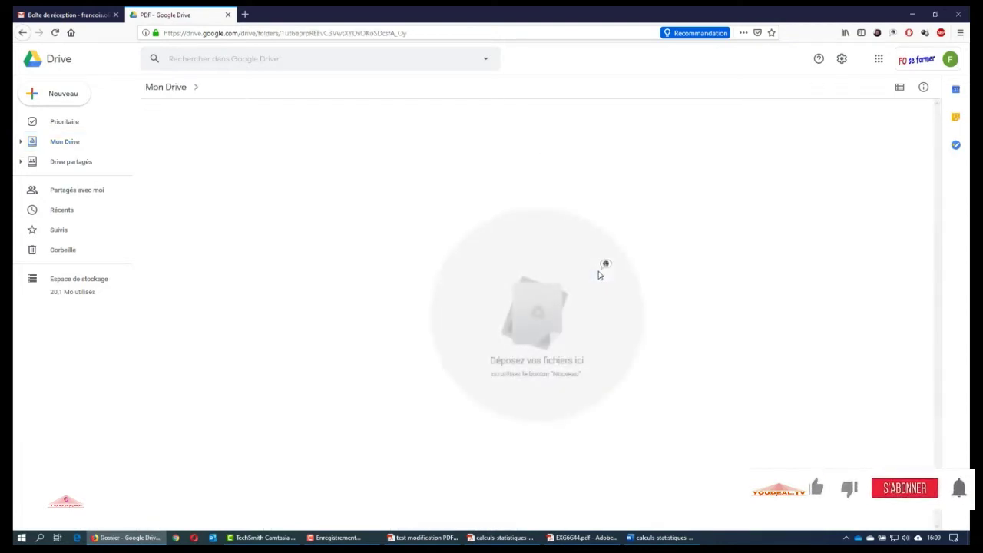
{"action": "right_click", "coordinate": [275, 189]}
{"action": "left_click", "coordinate": [333, 224]}
{"action": "left_click", "coordinate": [168, 75]}
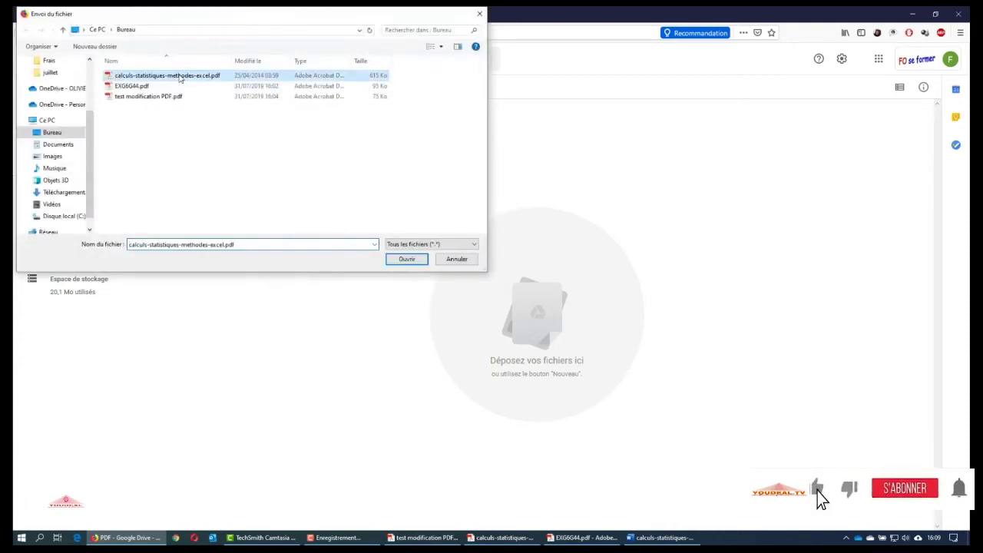
{"action": "left_click", "coordinate": [169, 96], "text": "shift"}
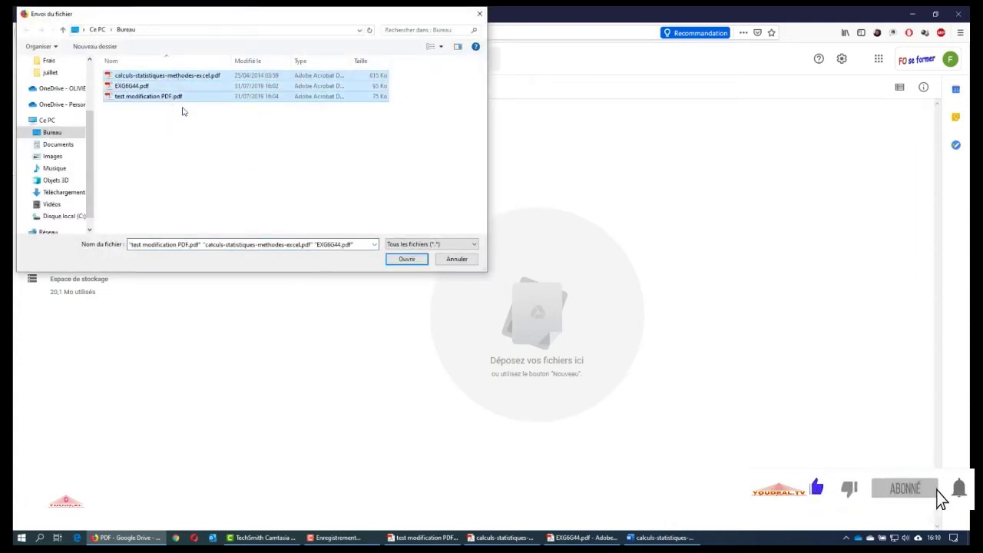
{"action": "left_click", "coordinate": [407, 260]}
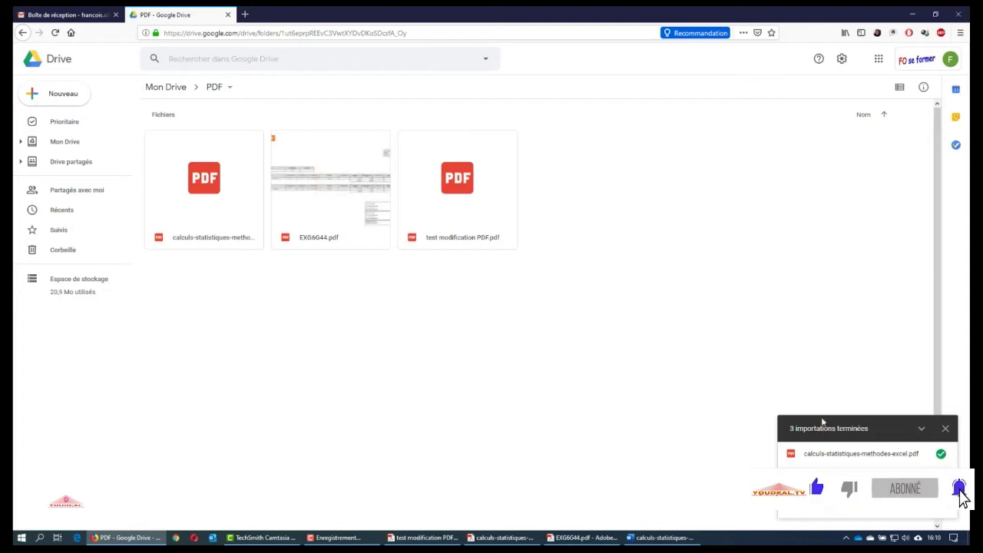
{"action": "left_click", "coordinate": [946, 429]}
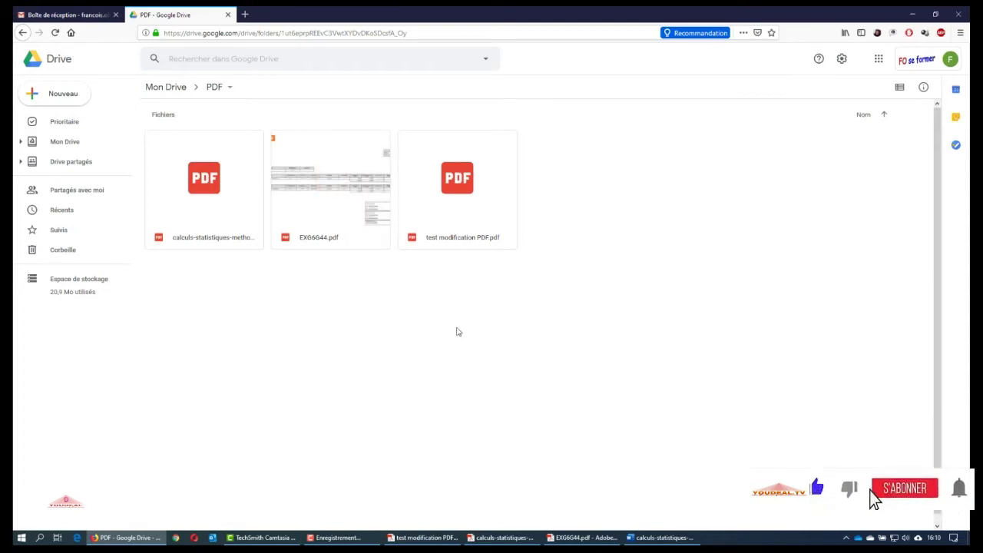
Open test modification PDF.pdf with Google Docs
{"action": "left_click", "coordinate": [460, 191]}
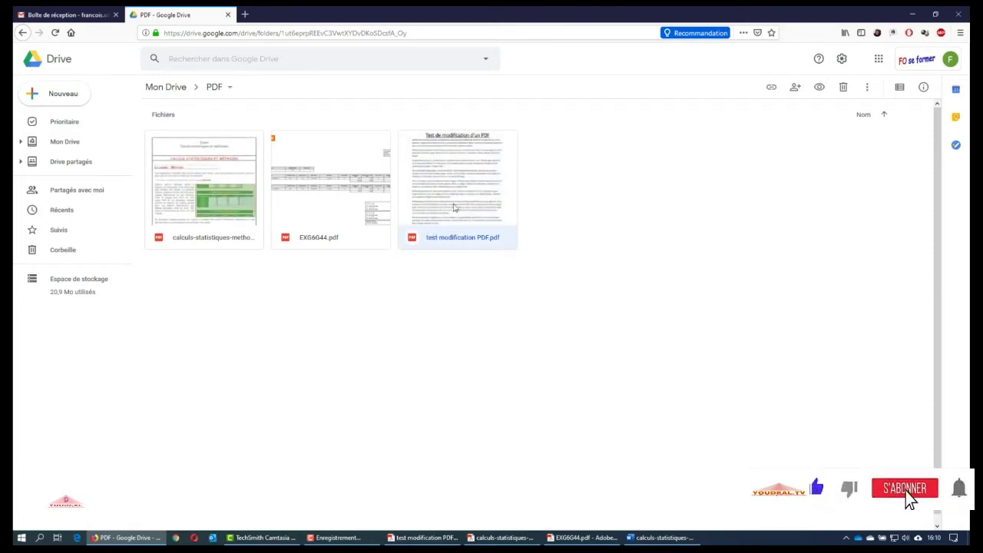
{"action": "right_click", "coordinate": [459, 191]}
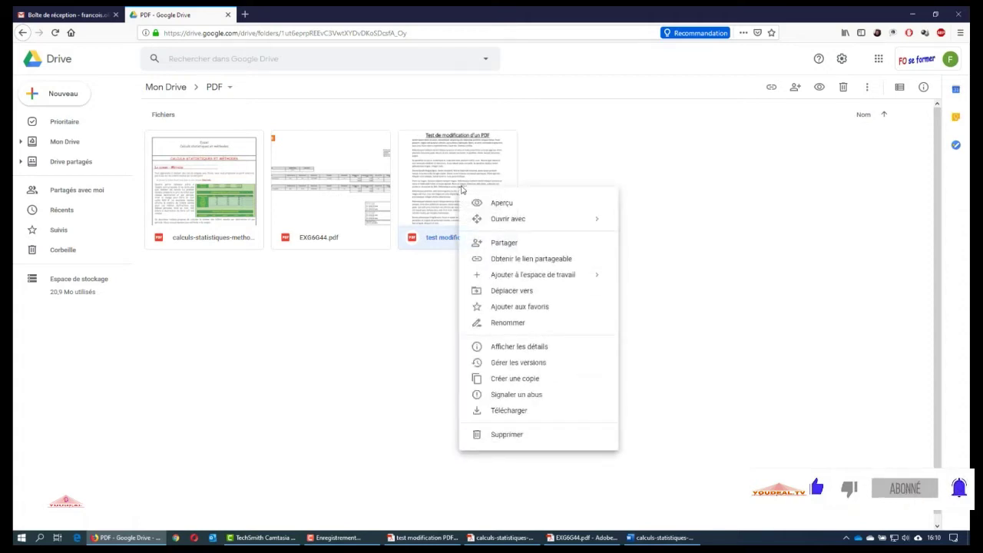
{"action": "mouse_move", "coordinate": [501, 228]}
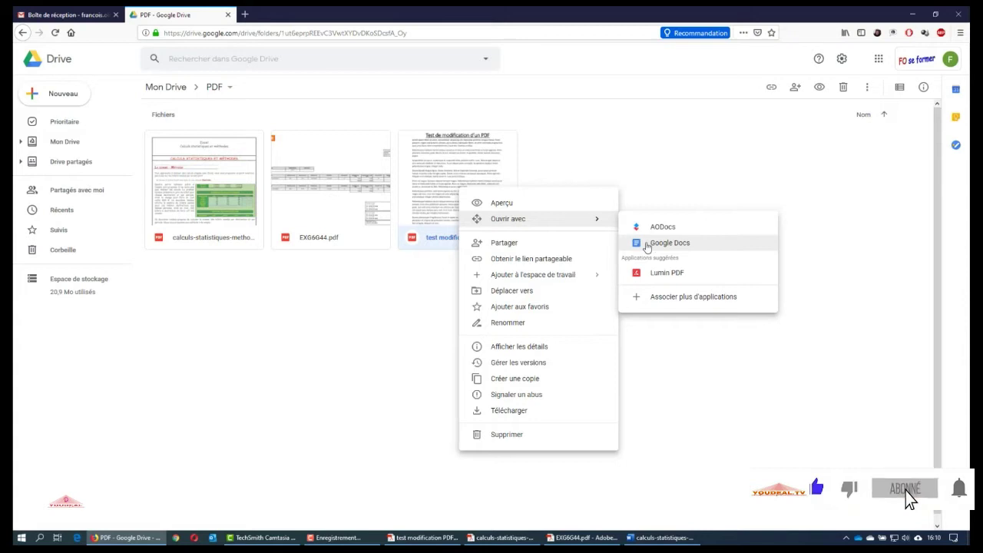
{"action": "left_click", "coordinate": [646, 244]}
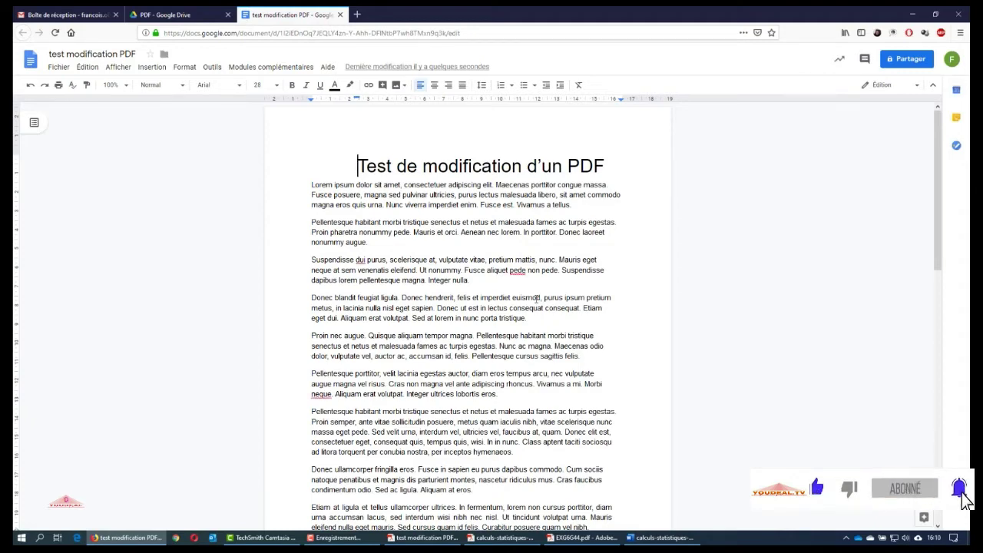
Snap Google Docs to the left half and the Acrobat original to the right half
{"action": "key", "text": "super+Left"}
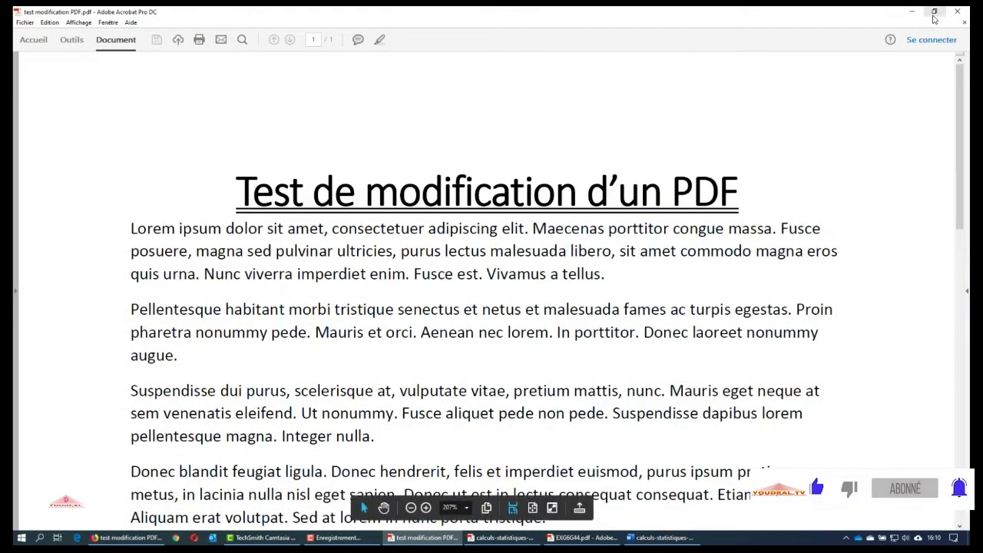
{"action": "key", "text": "super+Right"}
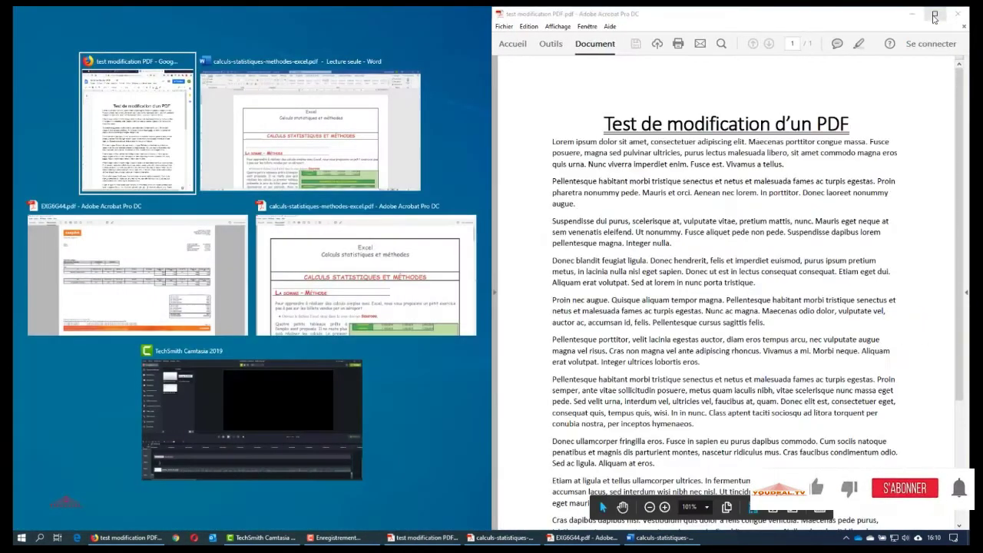
{"action": "left_click", "coordinate": [139, 111]}
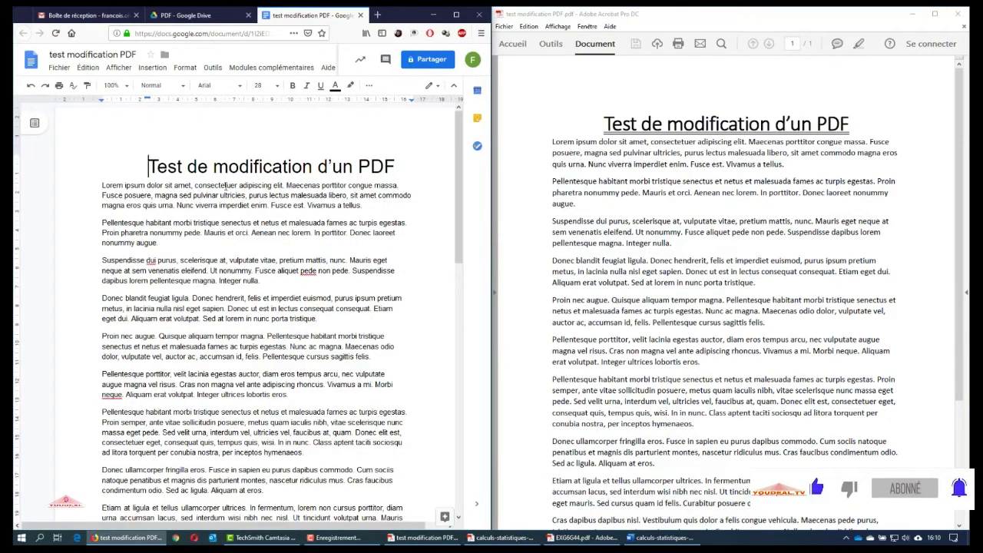
Compare both versions, checking the body text font size, then minimize Acrobat and maximize Docs
{"action": "scroll", "coordinate": [190, 180], "scroll_direction": "down", "scroll_amount": 1}
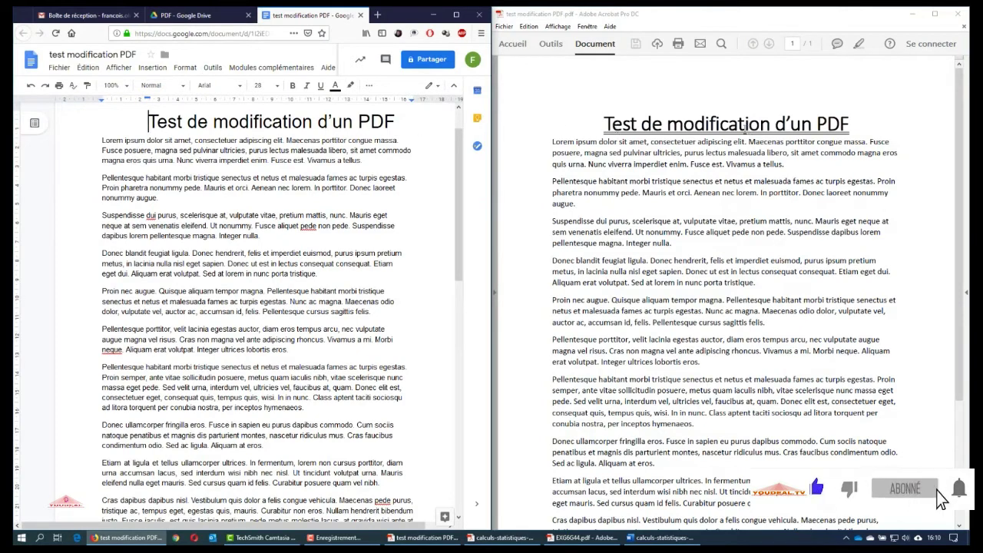
{"action": "left_click", "coordinate": [288, 177]}
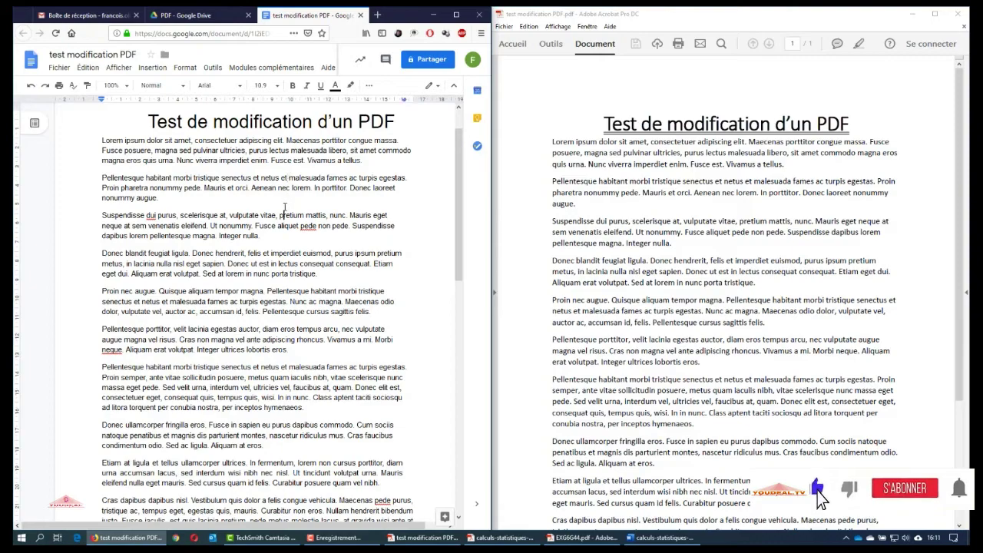
{"action": "scroll", "coordinate": [292, 237], "scroll_direction": "down", "scroll_amount": 5}
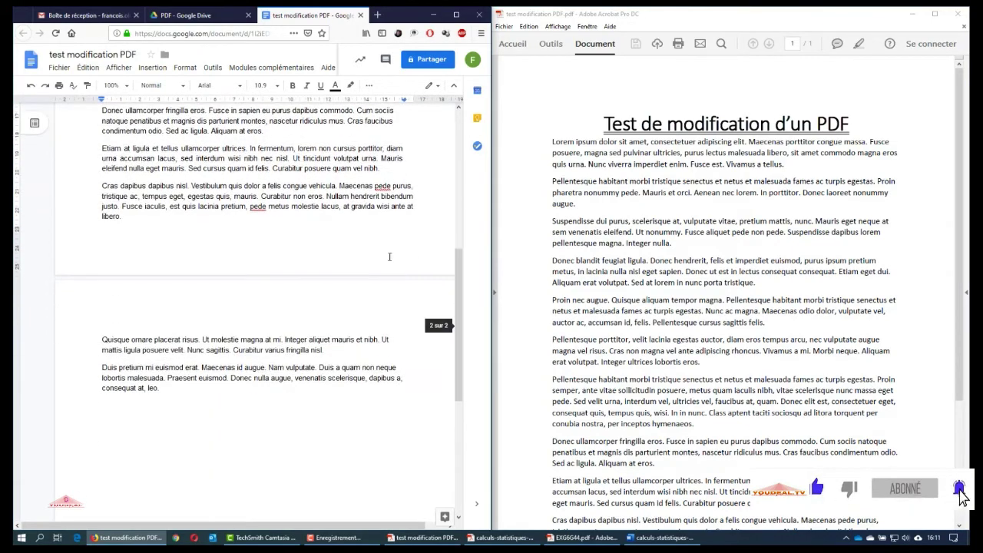
{"action": "scroll", "coordinate": [619, 279], "scroll_direction": "down", "scroll_amount": 2}
{"action": "scroll", "coordinate": [619, 278], "scroll_direction": "down", "scroll_amount": 3}
{"action": "scroll", "coordinate": [619, 278], "scroll_direction": "up", "scroll_amount": 5}
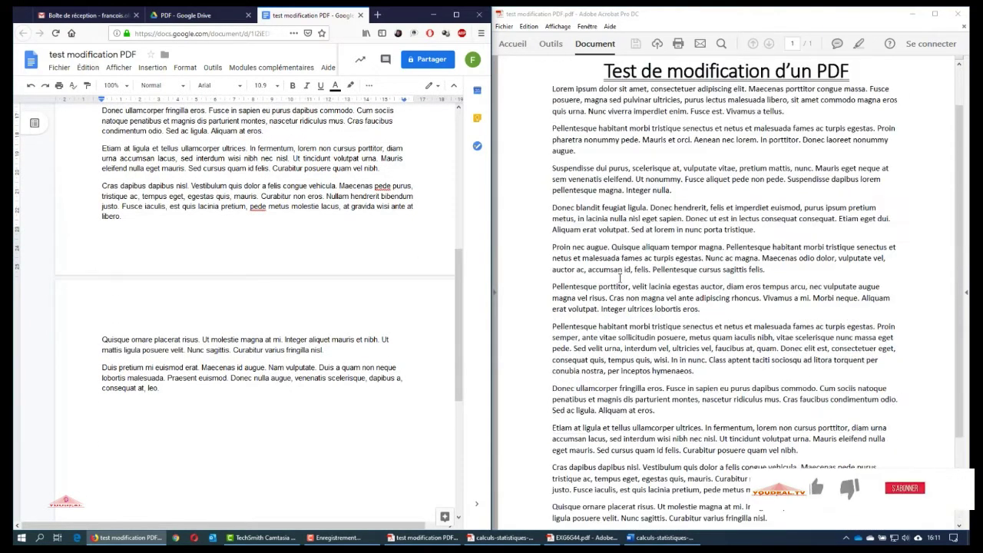
{"action": "scroll", "coordinate": [402, 330], "scroll_direction": "up", "scroll_amount": 5}
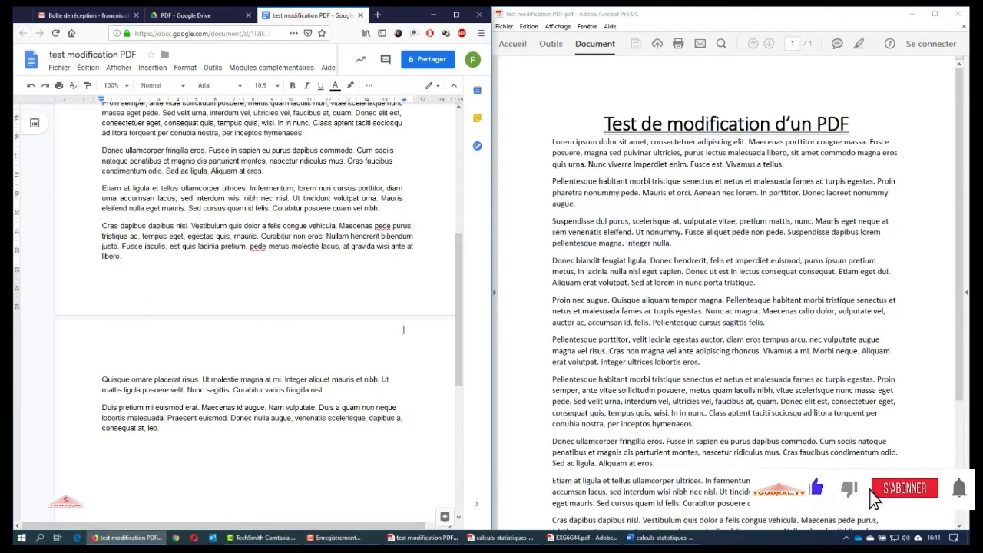
{"action": "scroll", "coordinate": [402, 330], "scroll_direction": "up", "scroll_amount": 3}
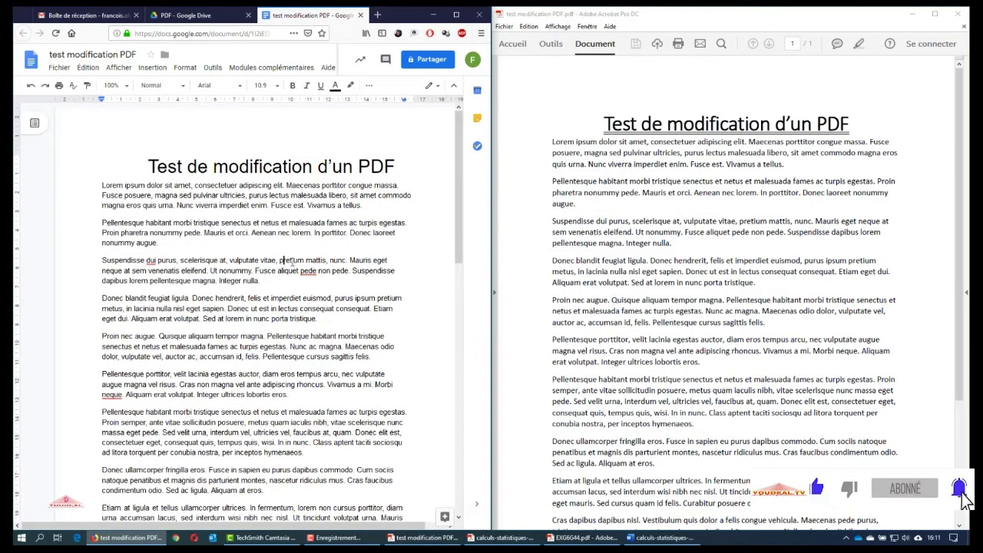
{"action": "left_click", "coordinate": [912, 14]}
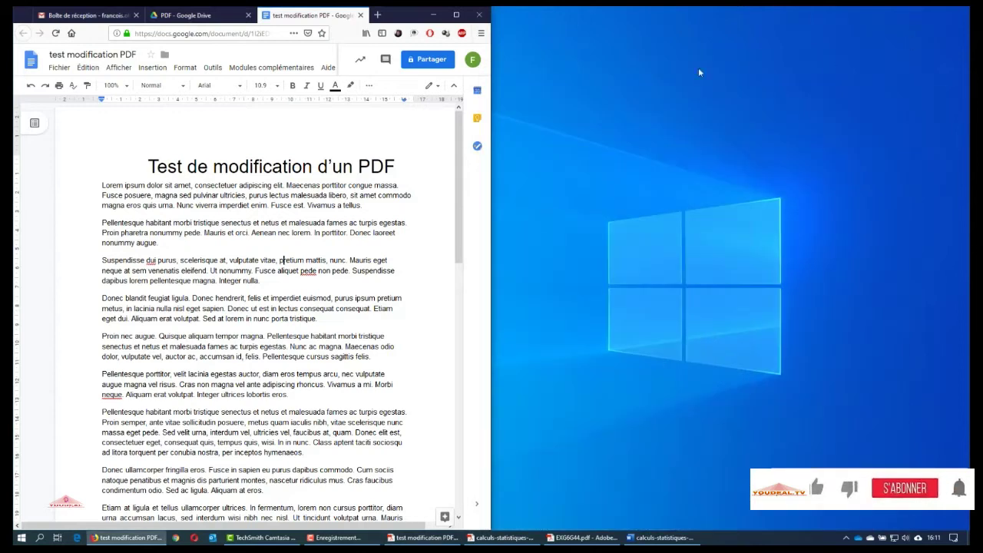
{"action": "left_click", "coordinate": [456, 14]}
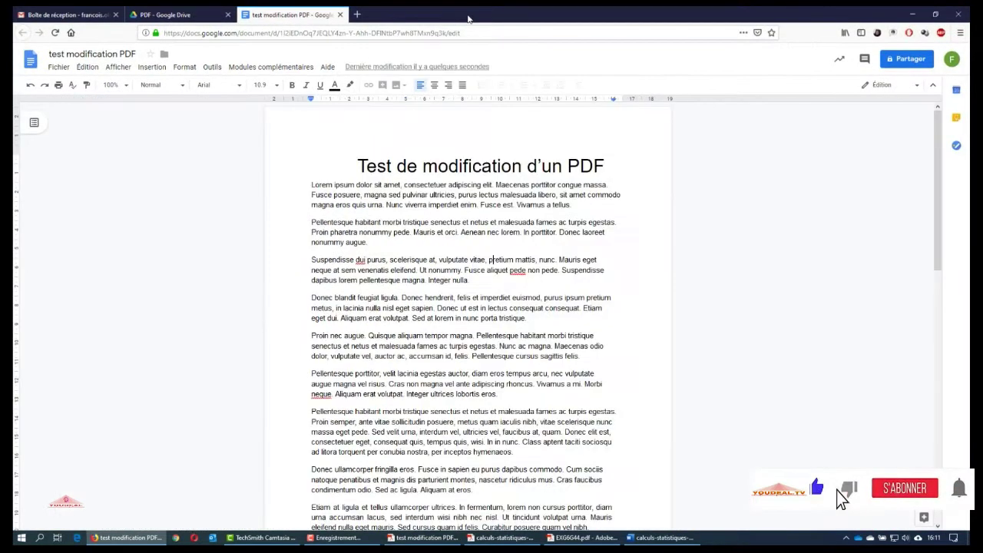
Close the Docs tab and open calculs-statistiques-methodes-excel.pdf with Google Docs from the PDF folder
{"action": "left_click", "coordinate": [340, 14]}
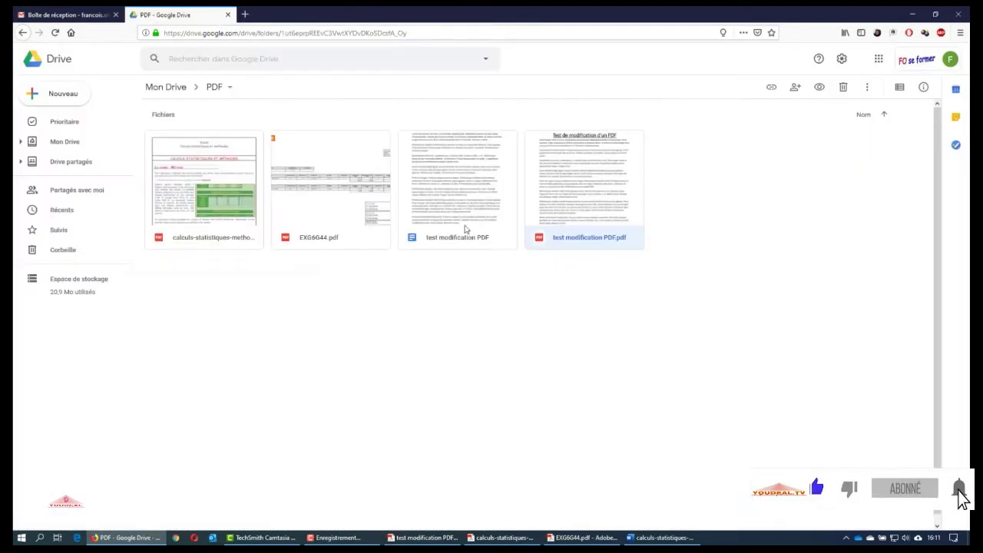
{"action": "left_click", "coordinate": [449, 323]}
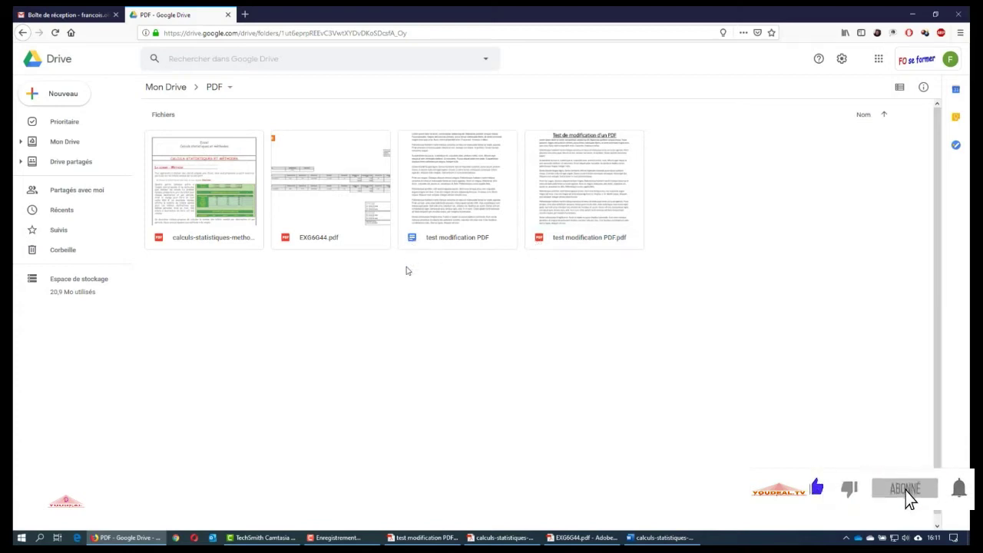
{"action": "left_click", "coordinate": [184, 185]}
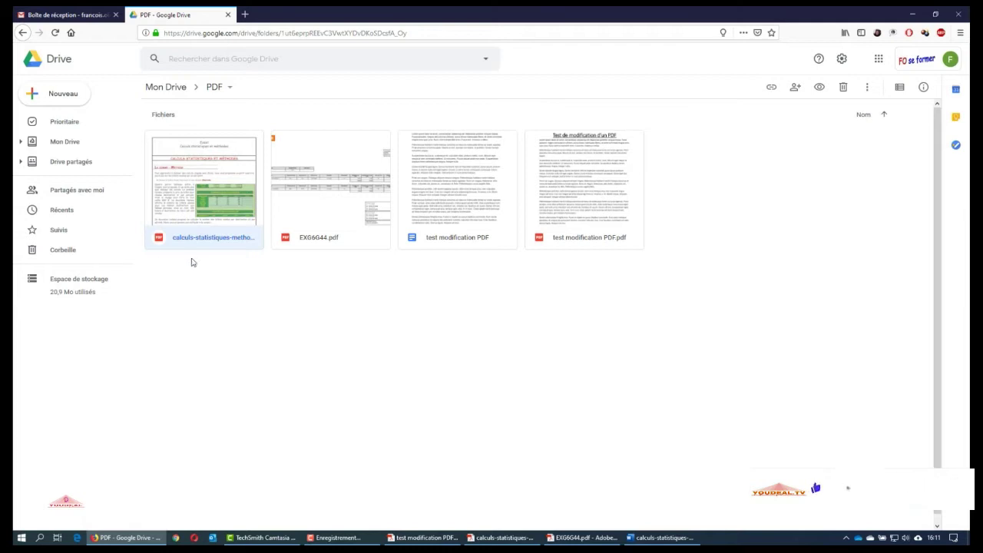
{"action": "right_click", "coordinate": [183, 187]}
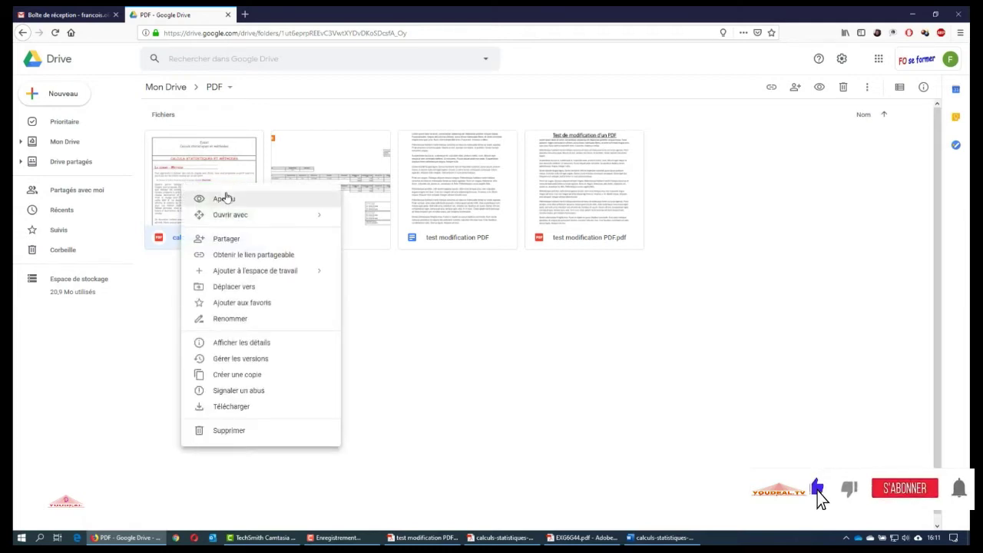
{"action": "mouse_move", "coordinate": [252, 216]}
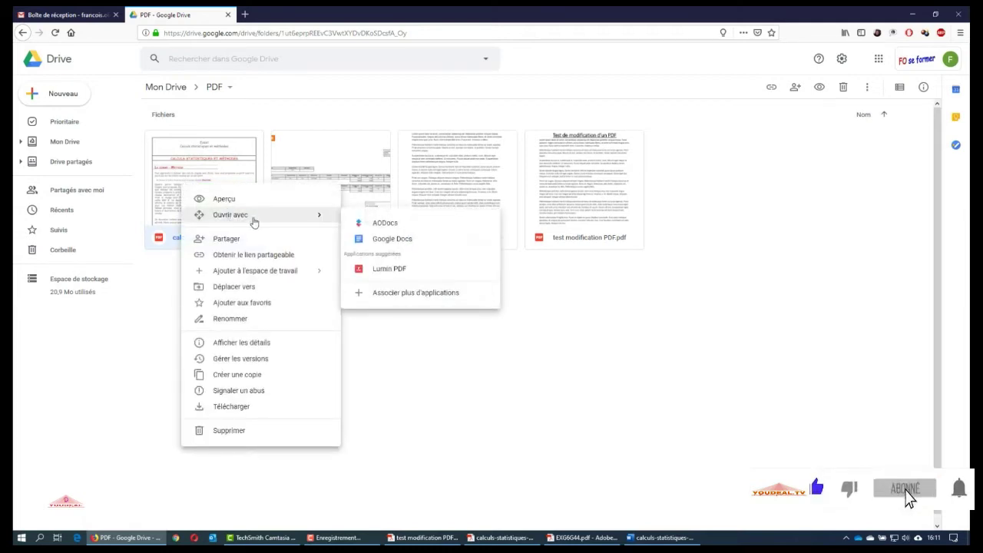
{"action": "left_click", "coordinate": [387, 241]}
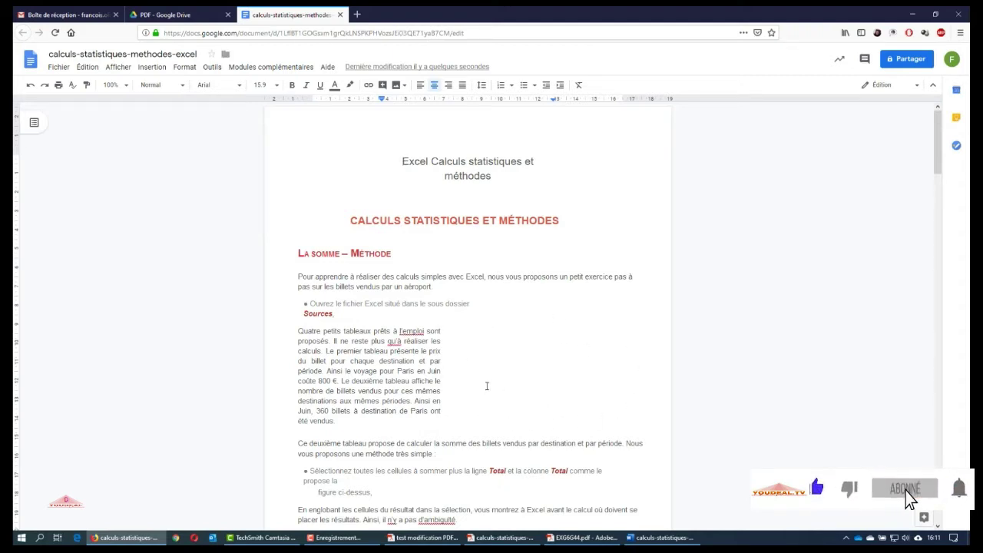
Scroll through the five-page calculs statistiques document, return to the top, and snap it left
{"action": "scroll", "coordinate": [486, 386], "scroll_direction": "down", "scroll_amount": 5}
{"action": "scroll", "coordinate": [482, 384], "scroll_direction": "down", "scroll_amount": 6}
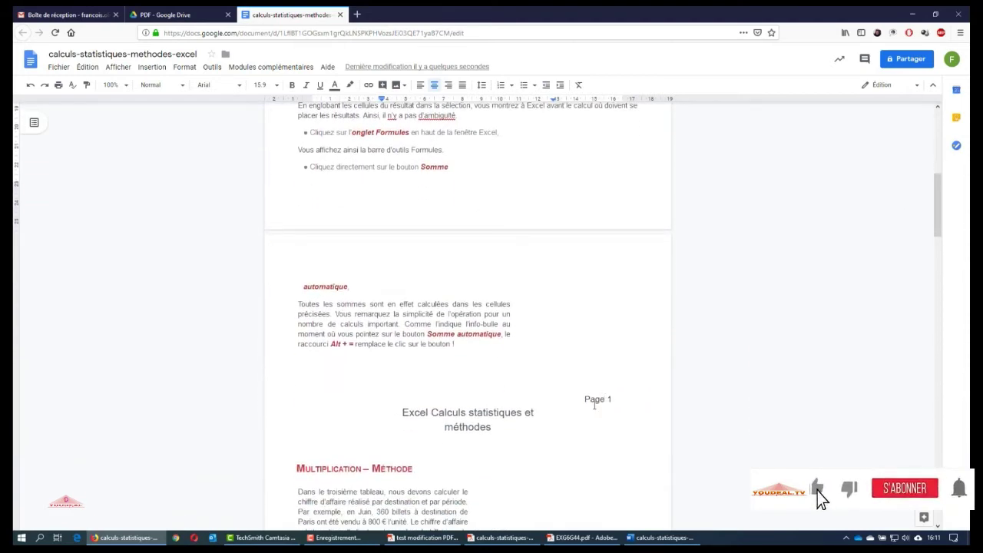
{"action": "scroll", "coordinate": [441, 272], "scroll_direction": "down", "scroll_amount": 4}
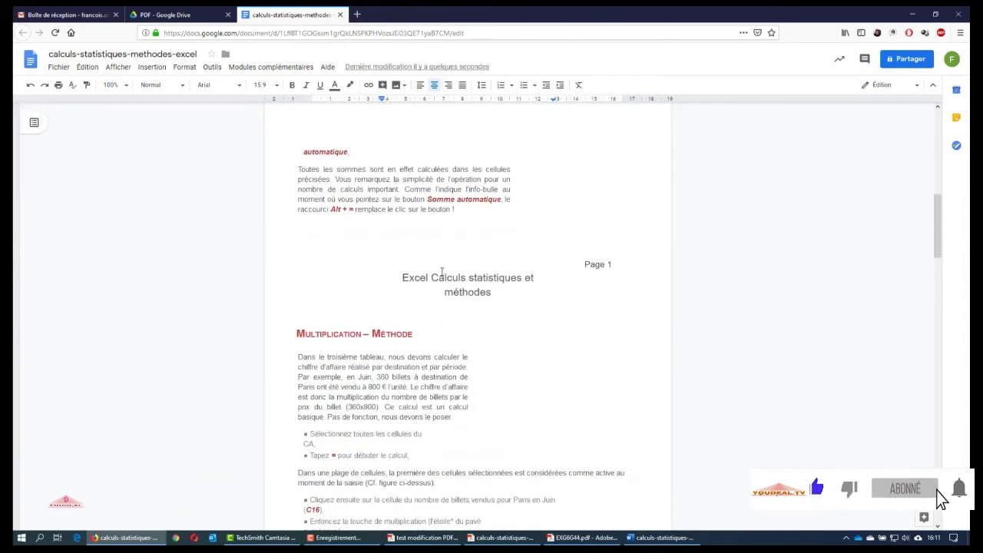
{"action": "scroll", "coordinate": [442, 318], "scroll_direction": "down", "scroll_amount": 20}
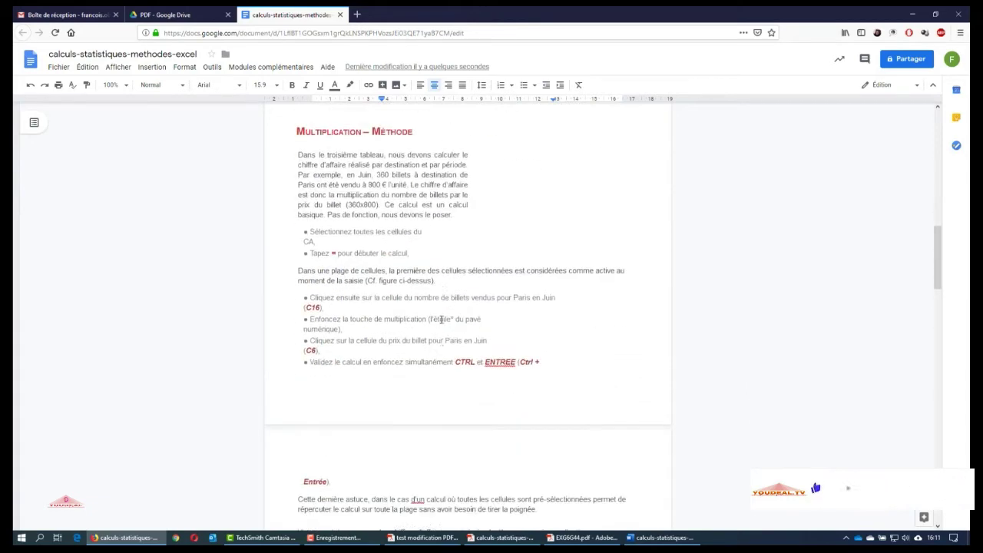
{"action": "scroll", "coordinate": [440, 320], "scroll_direction": "down", "scroll_amount": 20}
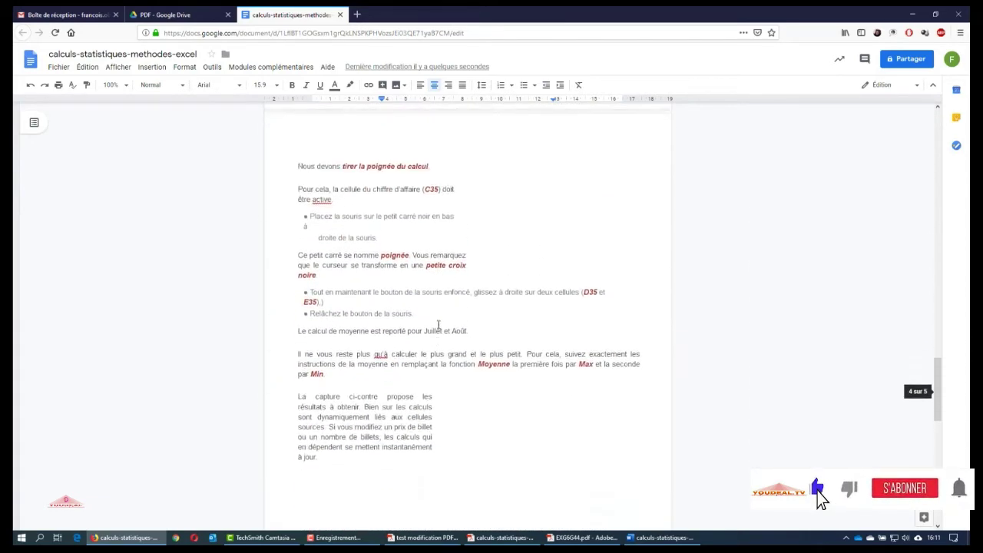
{"action": "scroll", "coordinate": [437, 330], "scroll_direction": "down", "scroll_amount": 2}
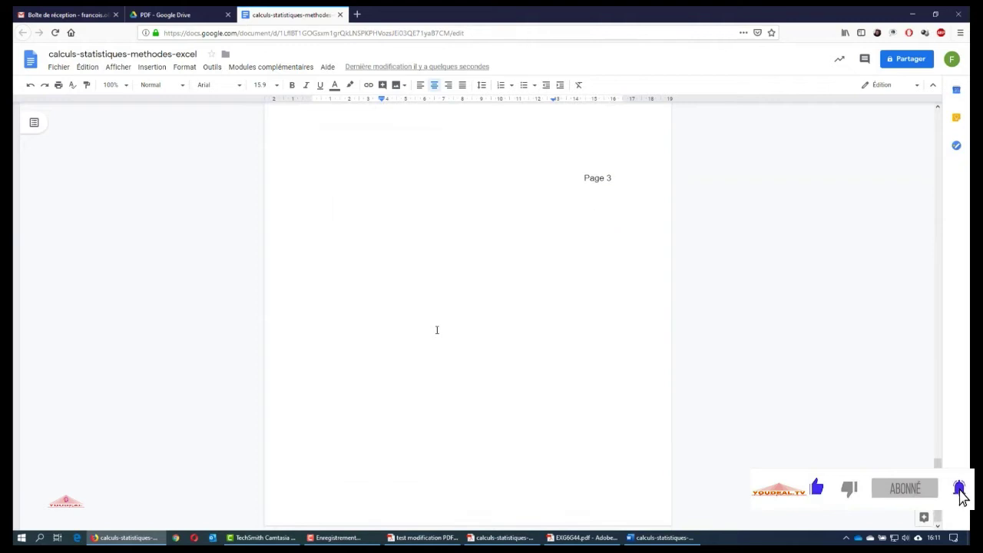
{"action": "scroll", "coordinate": [436, 330], "scroll_direction": "up", "scroll_amount": 20}
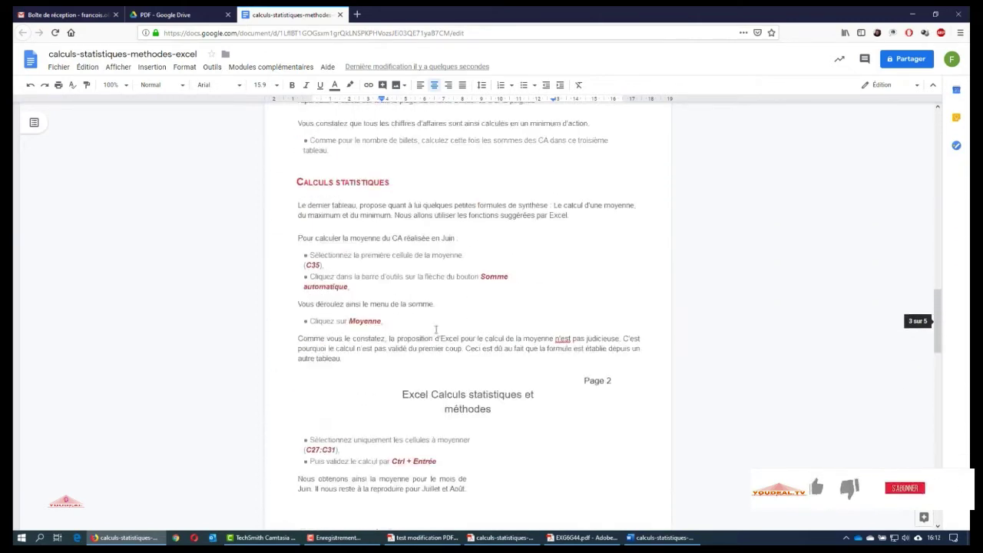
{"action": "scroll", "coordinate": [435, 330], "scroll_direction": "up", "scroll_amount": 20}
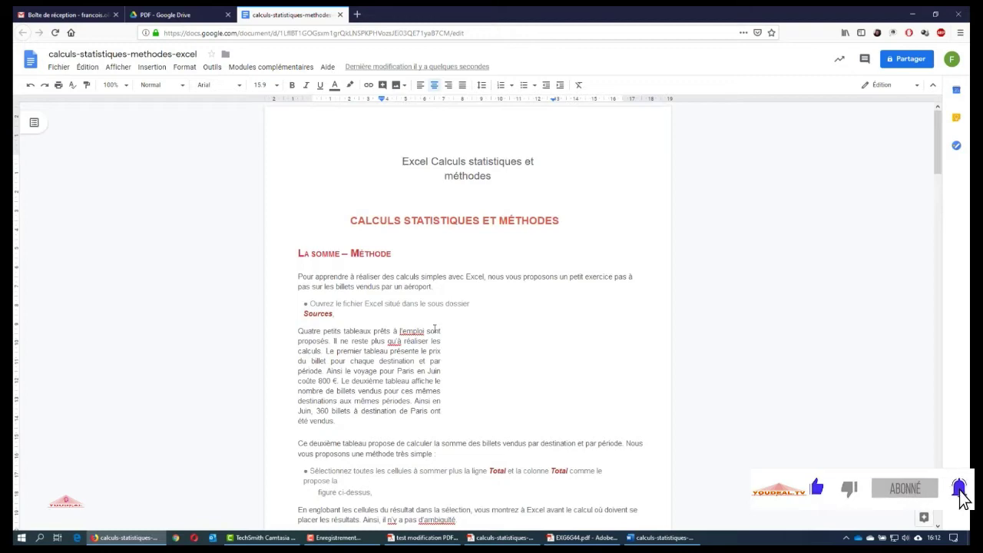
{"action": "key", "text": "super+Left"}
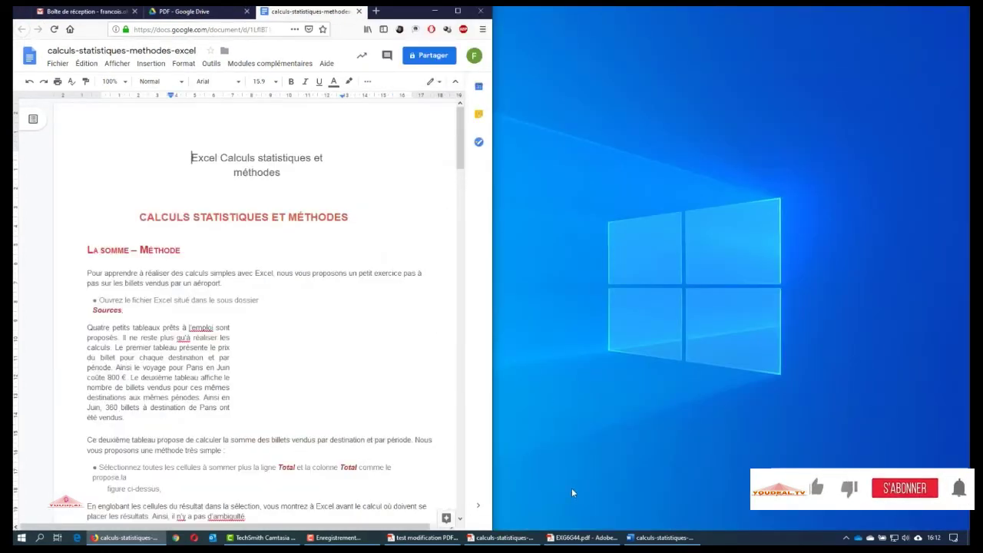
Set the Acrobat original on the right beside Docs, compare them, then minimize Acrobat and maximize Docs
{"action": "left_click", "coordinate": [516, 537]}
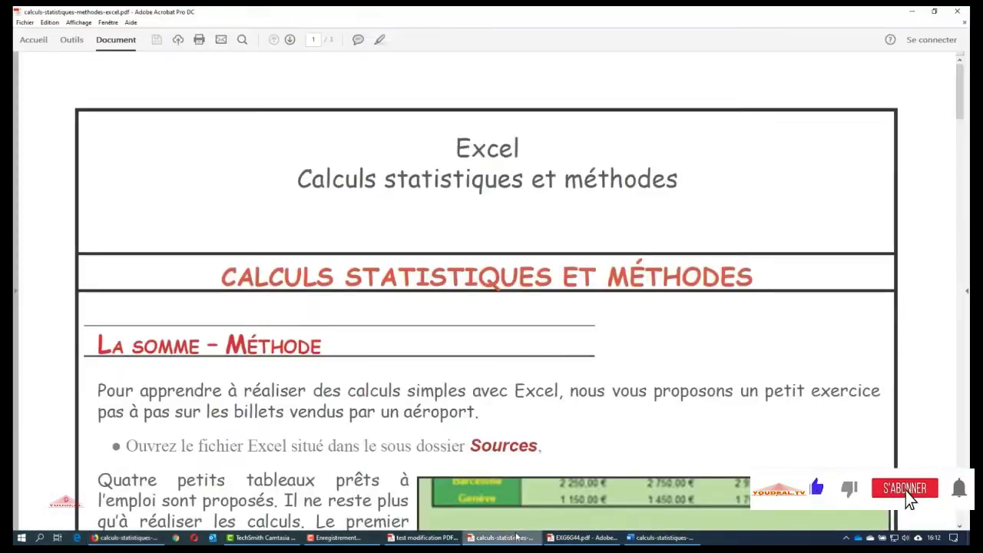
{"action": "key", "text": "super+Right"}
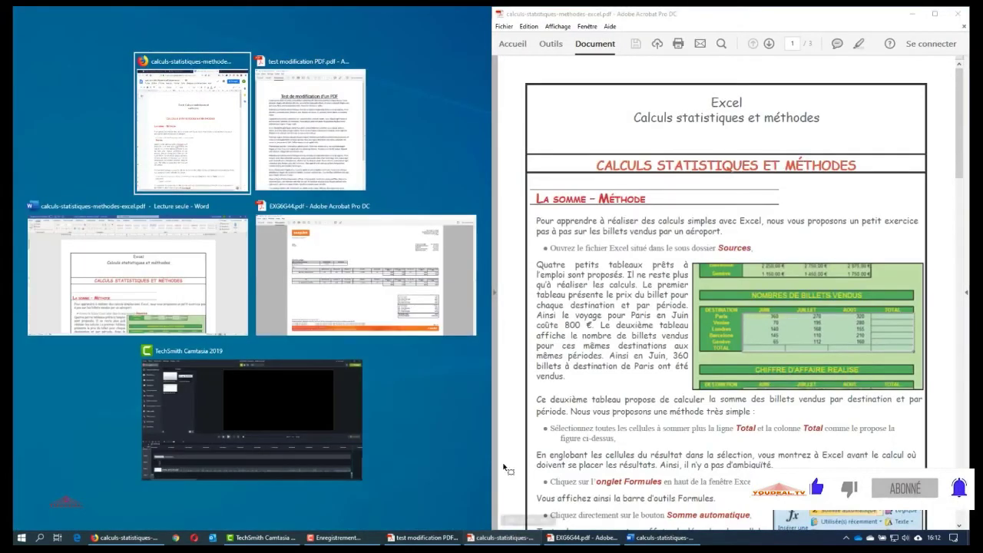
{"action": "left_click", "coordinate": [241, 160]}
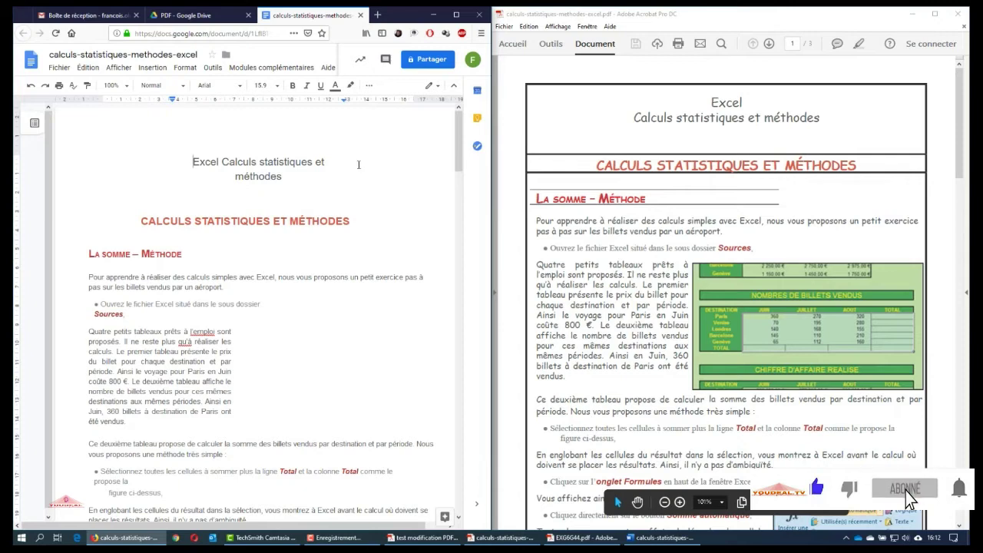
{"action": "scroll", "coordinate": [302, 171], "scroll_direction": "down", "scroll_amount": 3}
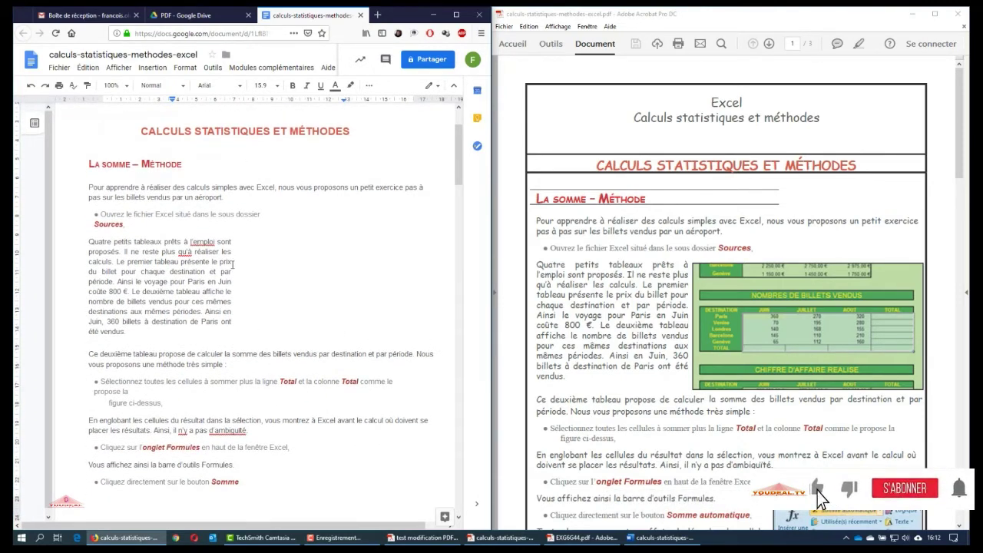
{"action": "scroll", "coordinate": [233, 265], "scroll_direction": "down", "scroll_amount": 5}
{"action": "scroll", "coordinate": [575, 326], "scroll_direction": "down", "scroll_amount": 4}
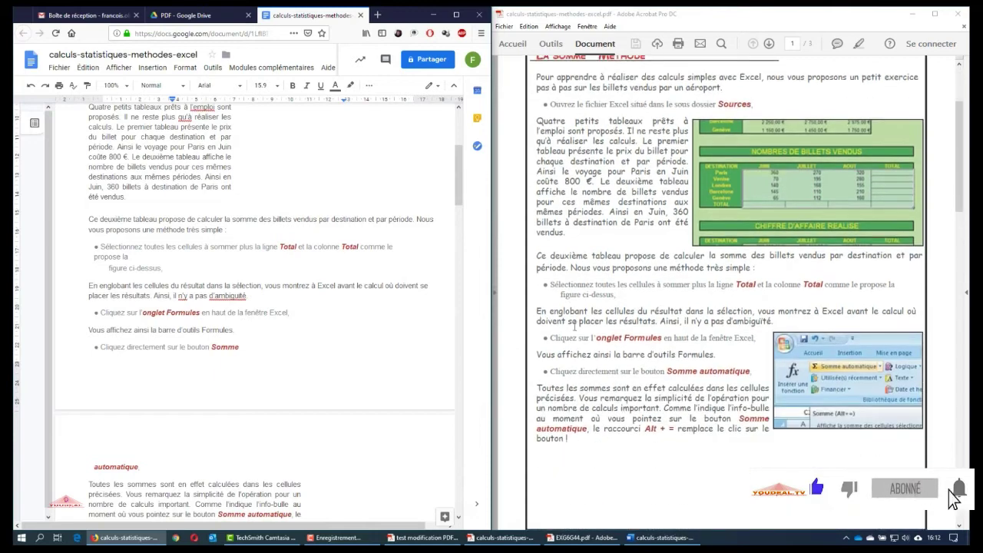
{"action": "scroll", "coordinate": [760, 143], "scroll_direction": "up", "scroll_amount": 7}
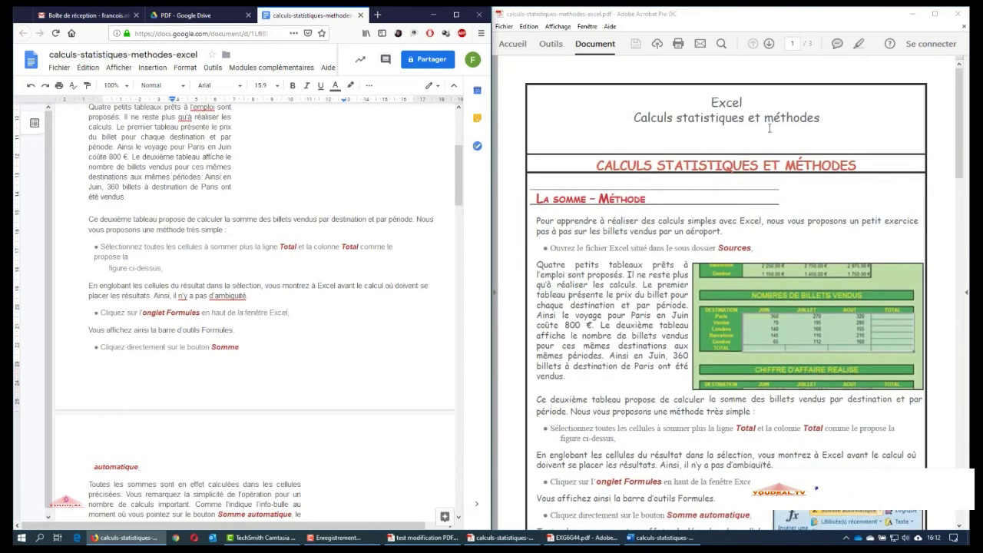
{"action": "left_click", "coordinate": [912, 14]}
{"action": "left_click", "coordinate": [457, 14]}
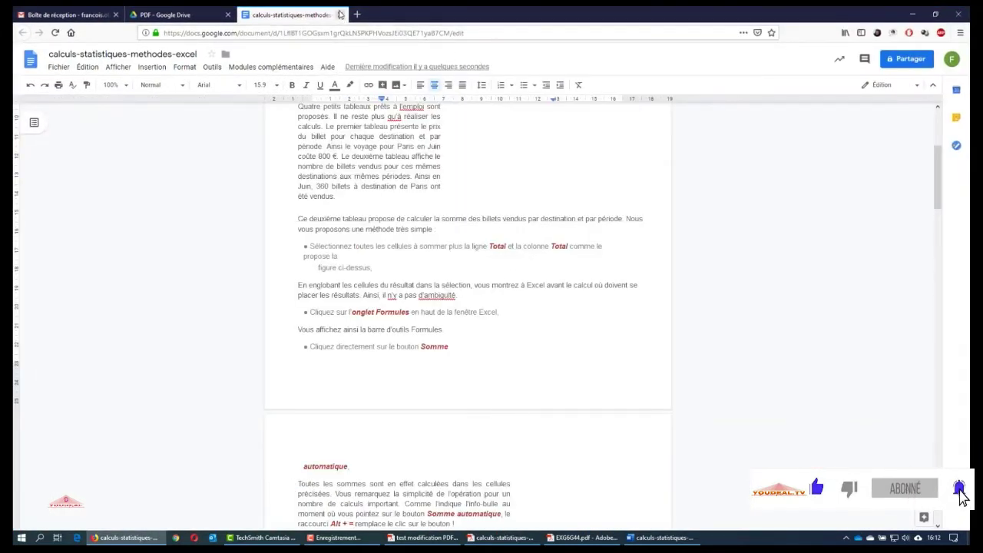
Close the Docs tab and open EXG6G44.pdf with Google Docs from the PDF folder
{"action": "left_click", "coordinate": [340, 14]}
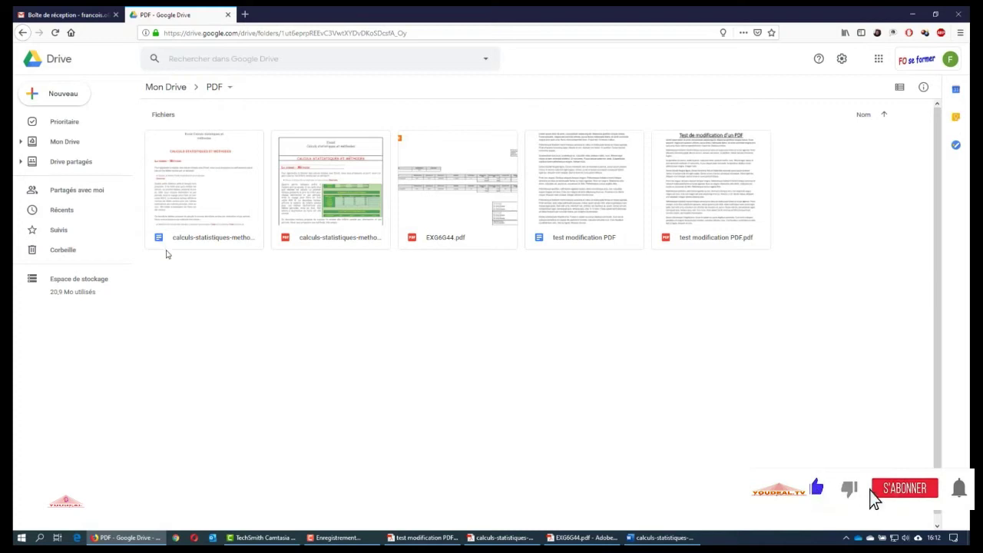
{"action": "left_click", "coordinate": [439, 202]}
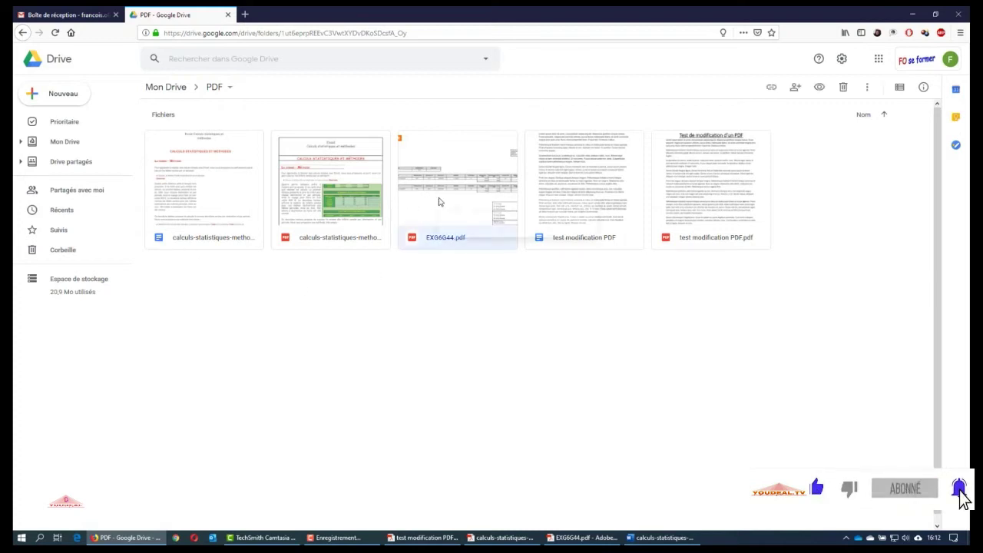
{"action": "right_click", "coordinate": [439, 202]}
{"action": "mouse_move", "coordinate": [500, 228]}
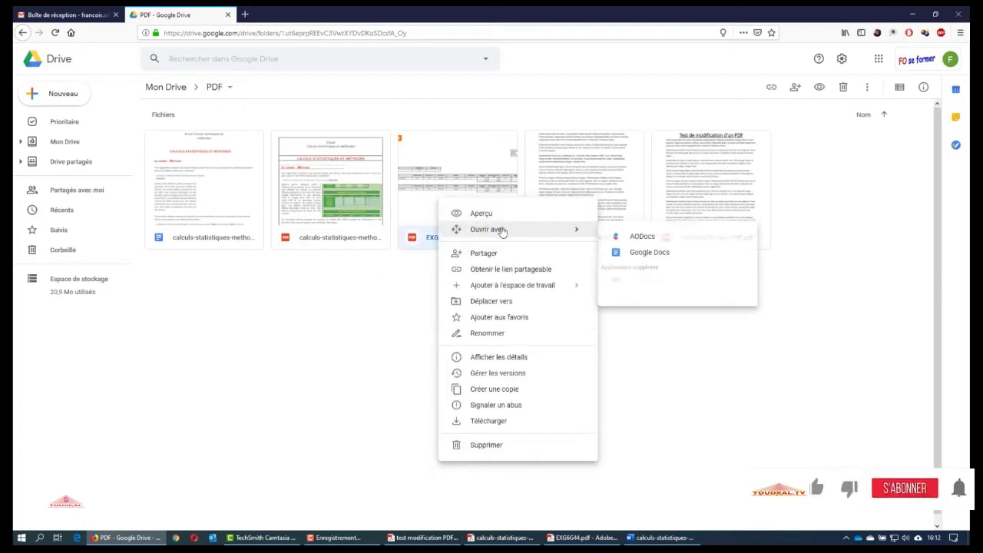
{"action": "left_click", "coordinate": [646, 256]}
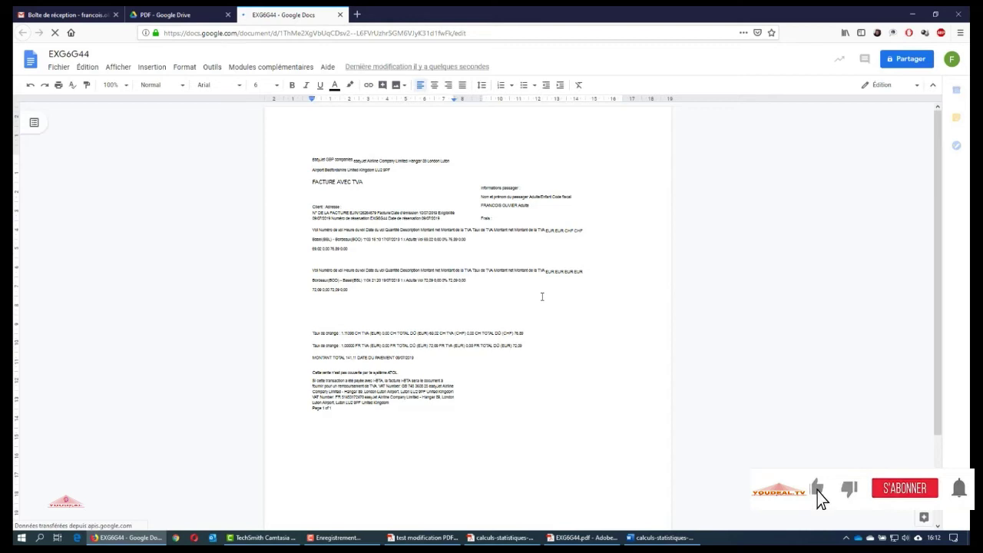
{"action": "scroll", "coordinate": [542, 296], "scroll_direction": "down", "scroll_amount": 2}
{"action": "scroll", "coordinate": [541, 295], "scroll_direction": "up", "scroll_amount": 2}
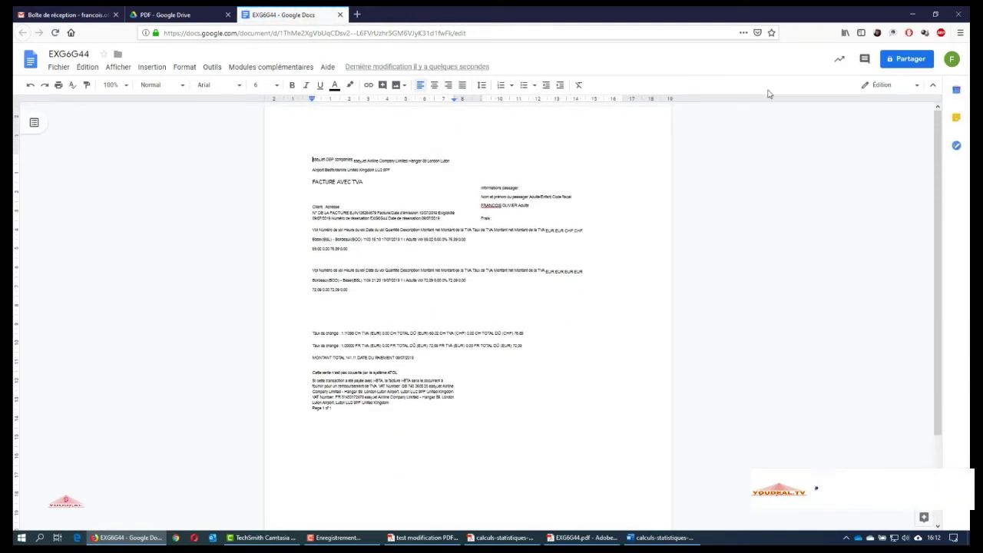
{"action": "left_click", "coordinate": [931, 15]}
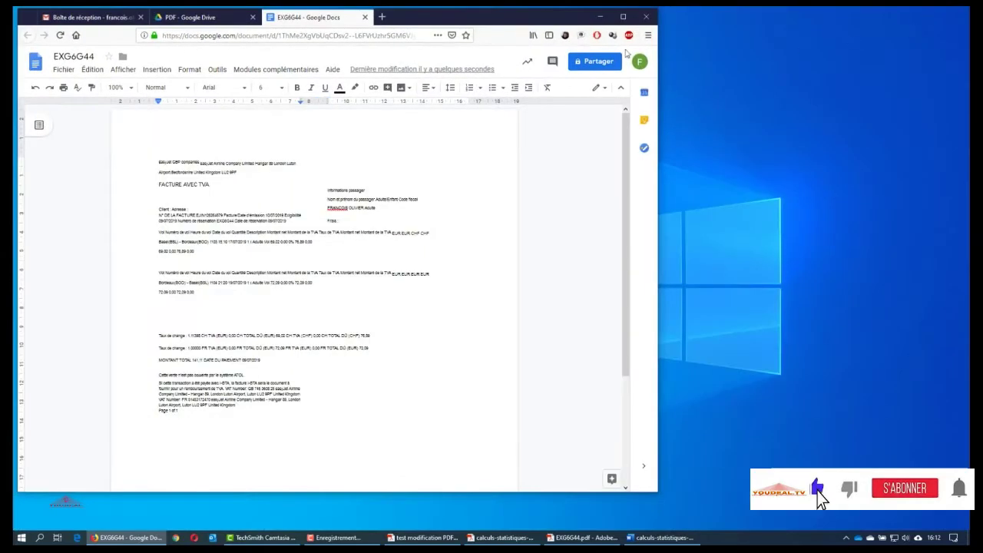
{"action": "left_click", "coordinate": [623, 17]}
{"action": "key", "text": "super+Left"}
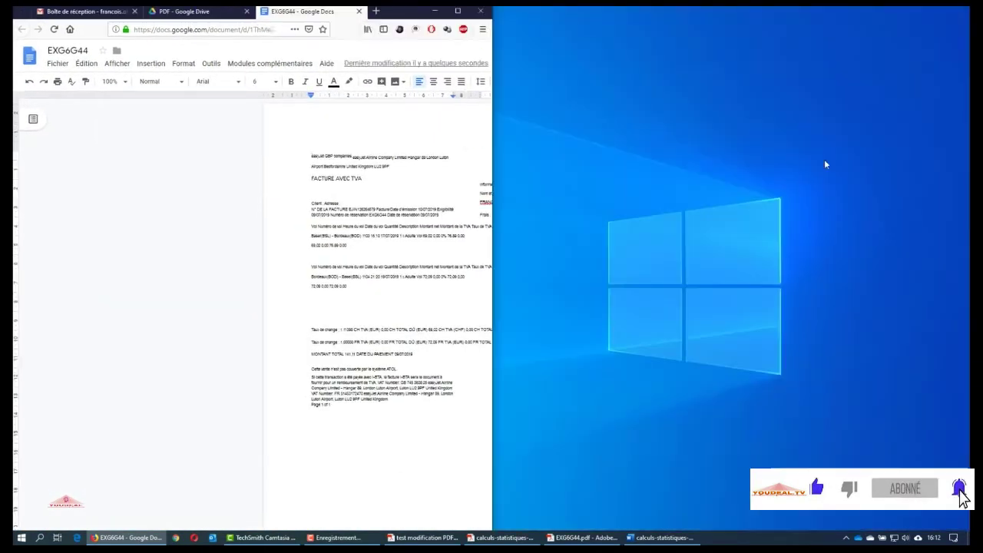
{"action": "left_click", "coordinate": [581, 537]}
{"action": "key", "text": "super+Right"}
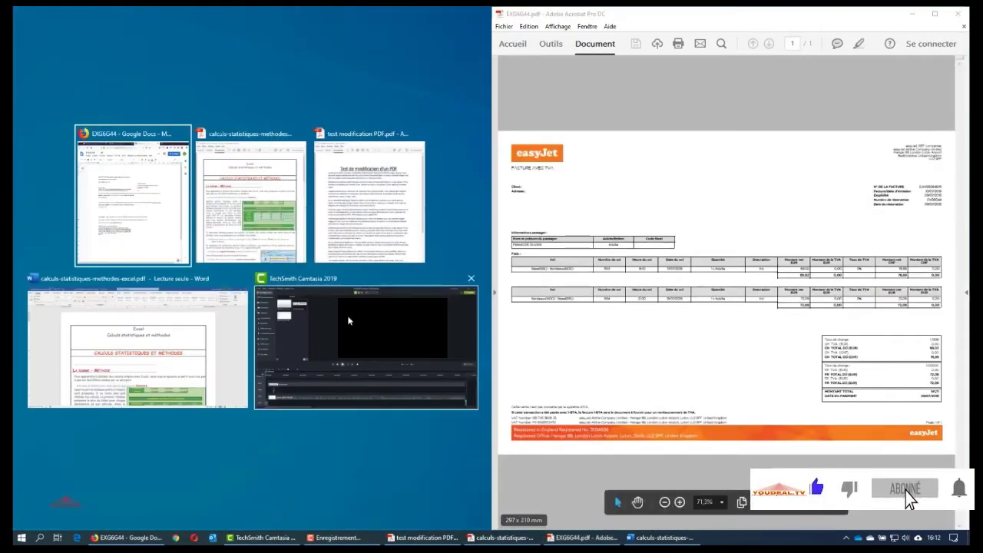
{"action": "left_click", "coordinate": [130, 184]}
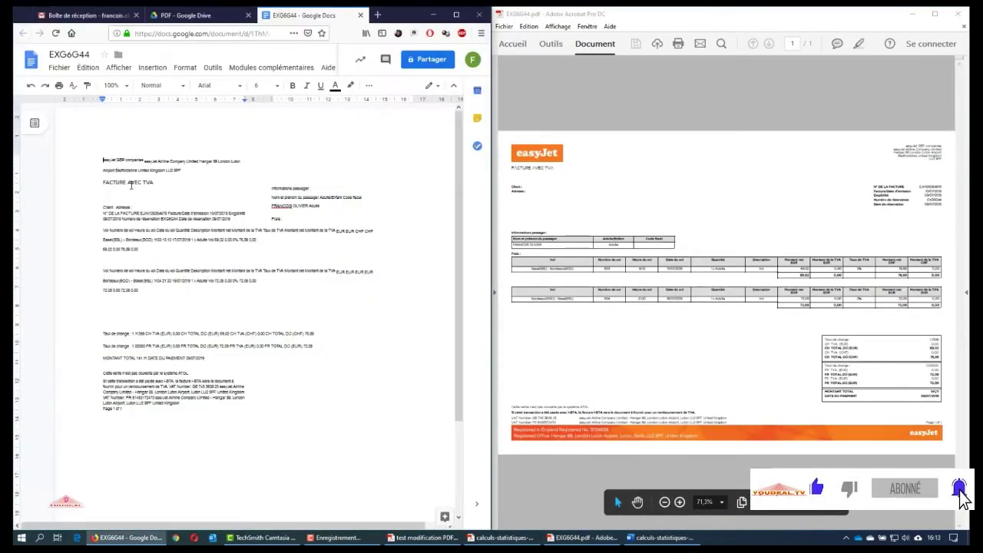
{"action": "scroll", "coordinate": [349, 210], "scroll_direction": "down", "scroll_amount": 3}
{"action": "scroll", "coordinate": [336, 218], "scroll_direction": "up", "scroll_amount": 3}
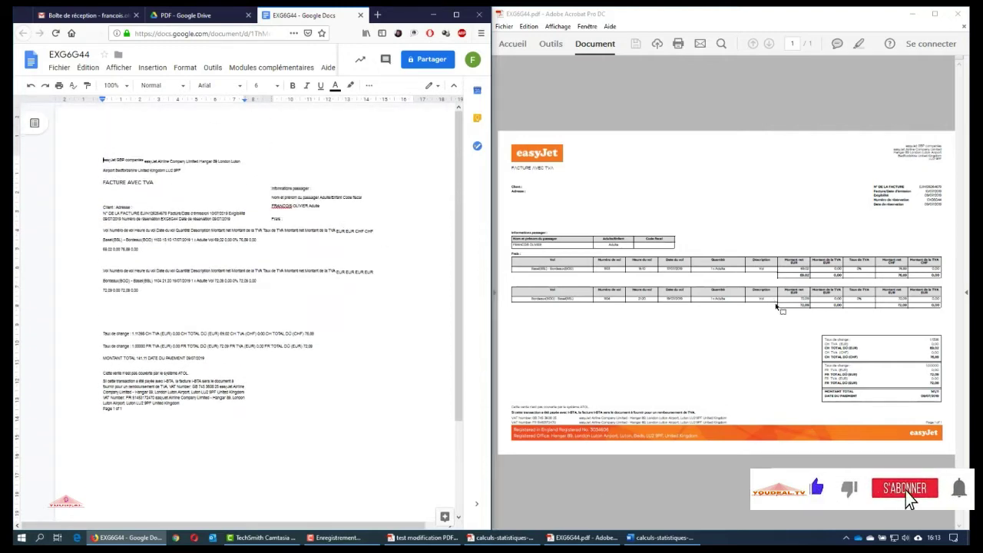
{"action": "left_click", "coordinate": [145, 140]}
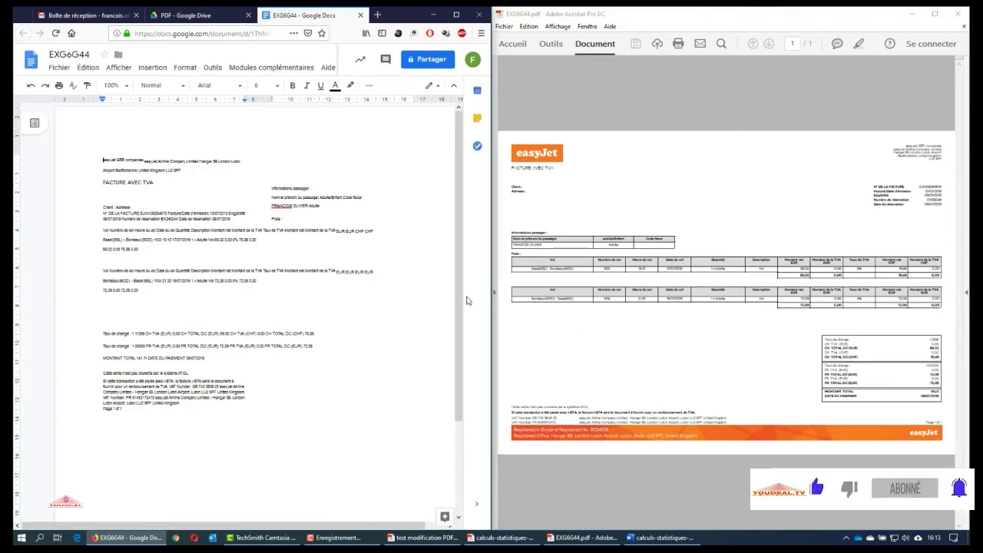
{"action": "left_click", "coordinate": [912, 14]}
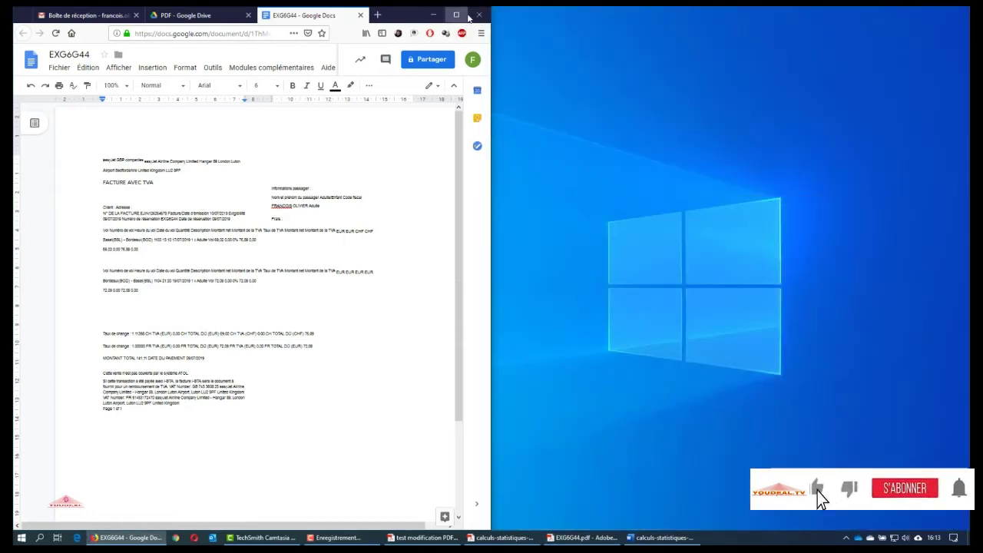
{"action": "left_click", "coordinate": [459, 14]}
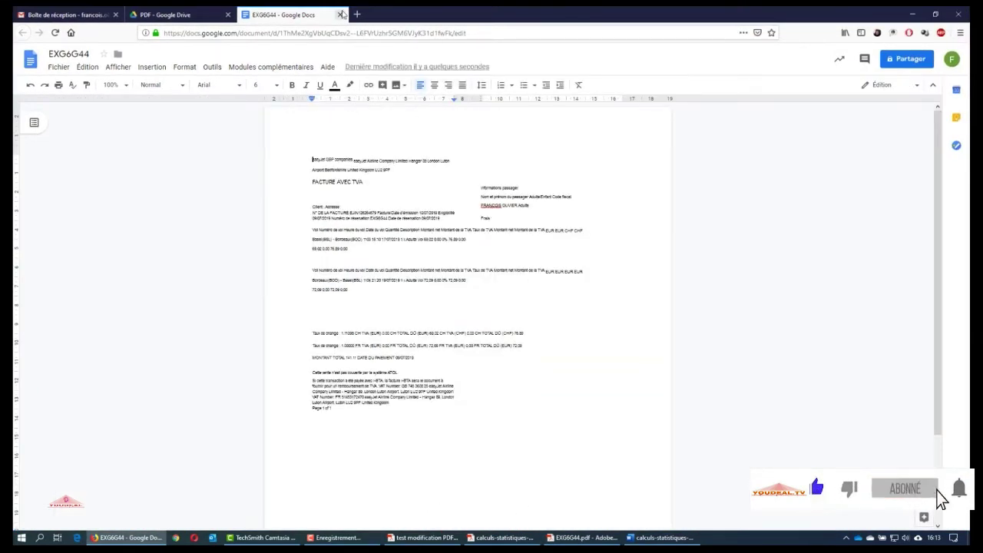
Close the EXG6G44 Docs document, clear the Drive selection and minimize Firefox
{"action": "left_click", "coordinate": [341, 15]}
{"action": "left_click", "coordinate": [378, 363]}
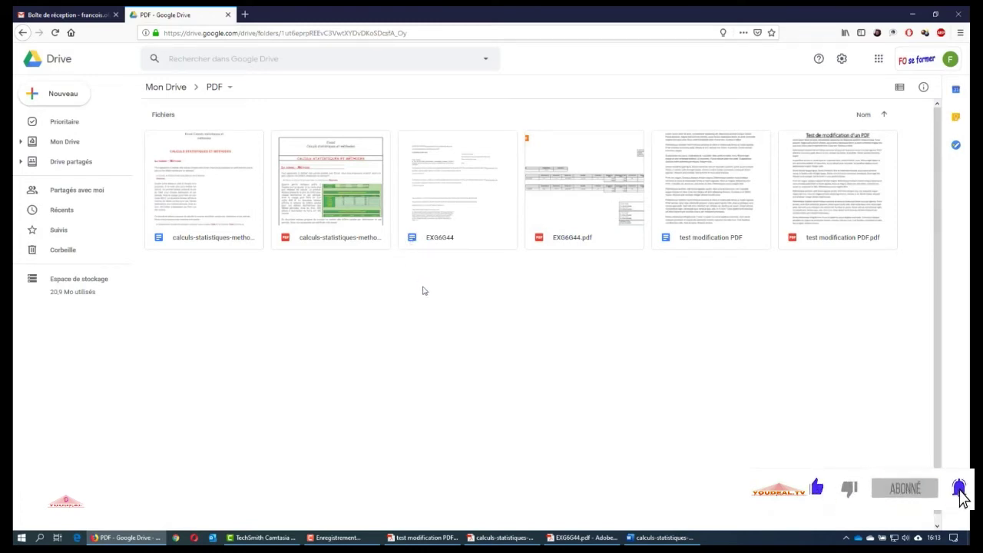
{"action": "left_click", "coordinate": [912, 14]}
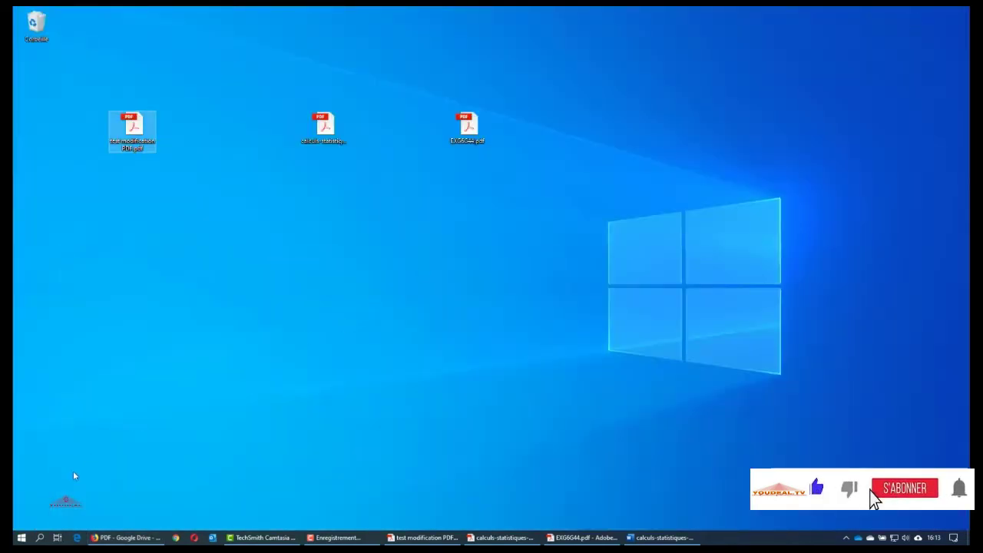
Launch LibreOffice from the LibreOffice 6.3 group in the Start menu
{"action": "left_click", "coordinate": [21, 538]}
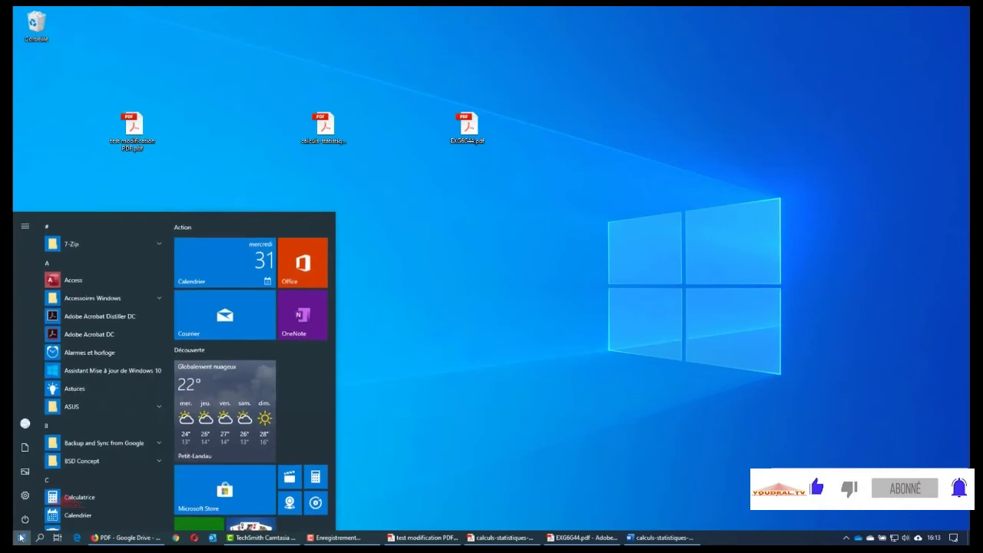
{"action": "left_click", "coordinate": [69, 226]}
{"action": "left_click", "coordinate": [119, 359]}
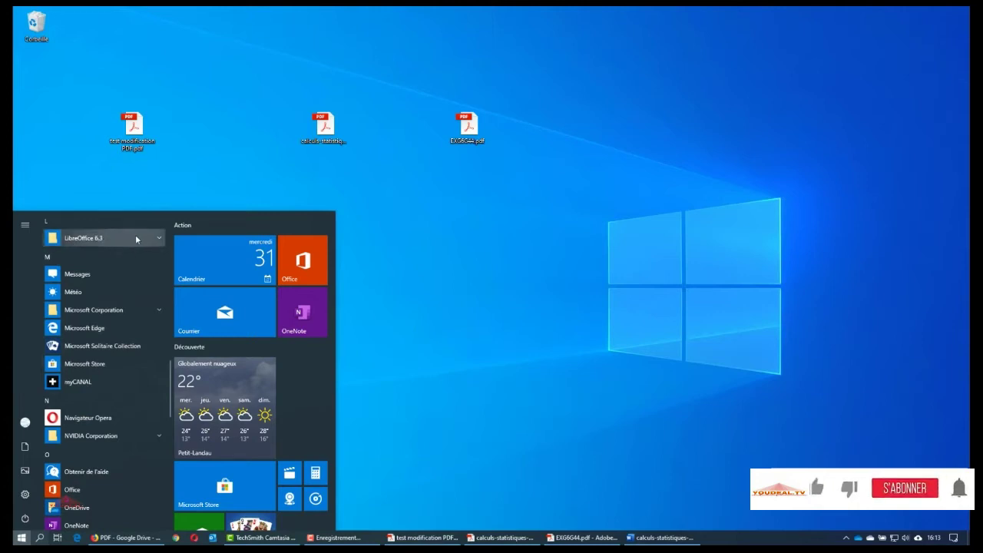
{"action": "left_click", "coordinate": [135, 238]}
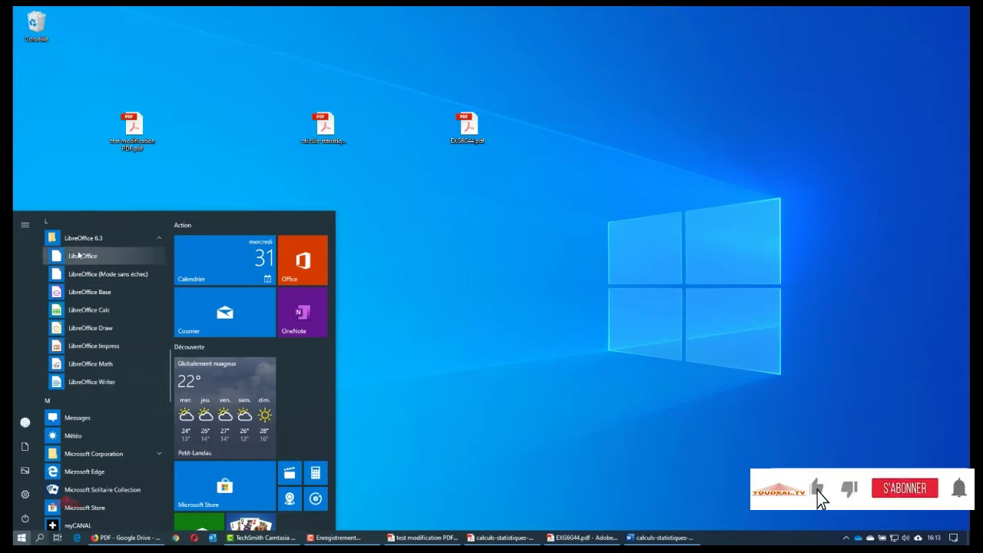
{"action": "left_click", "coordinate": [79, 257]}
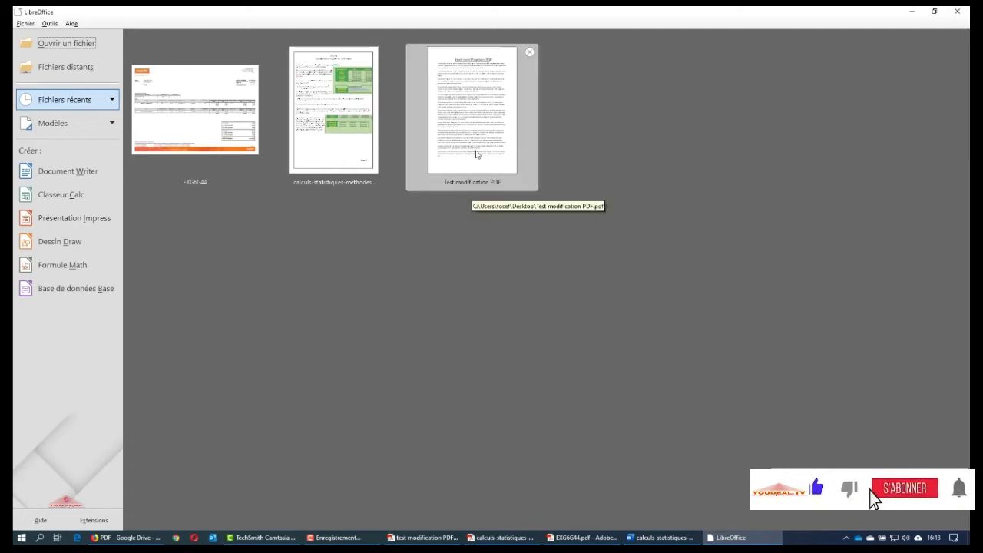
Open test modification PDF.pdf from the desktop in LibreOffice as a read-only file
{"action": "left_click", "coordinate": [475, 153]}
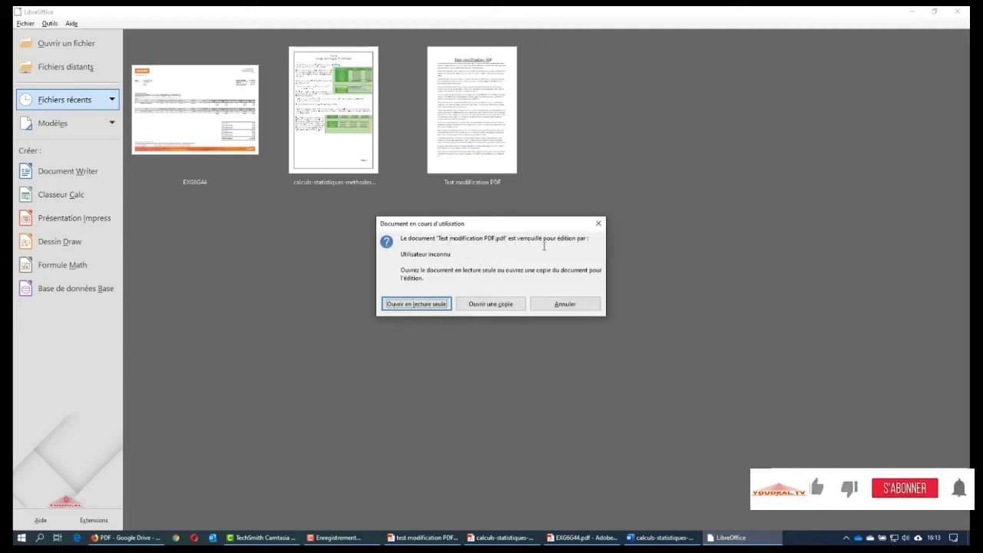
{"action": "left_click", "coordinate": [598, 224]}
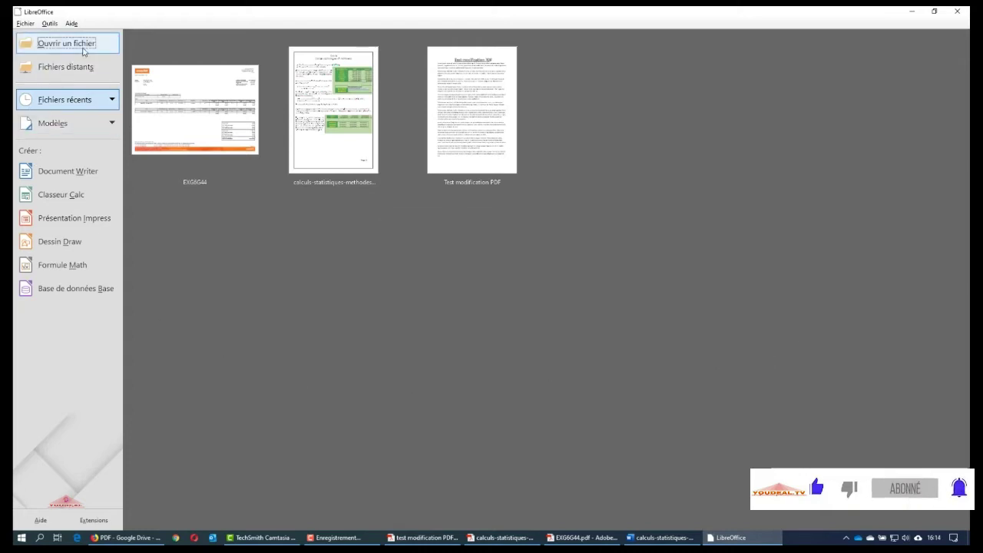
{"action": "left_click", "coordinate": [81, 44]}
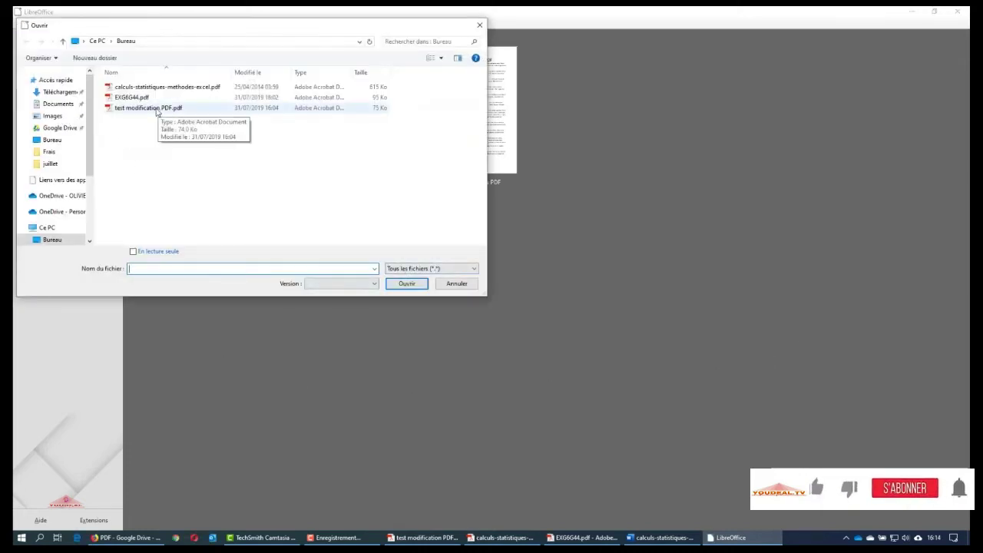
{"action": "double_click", "coordinate": [157, 109]}
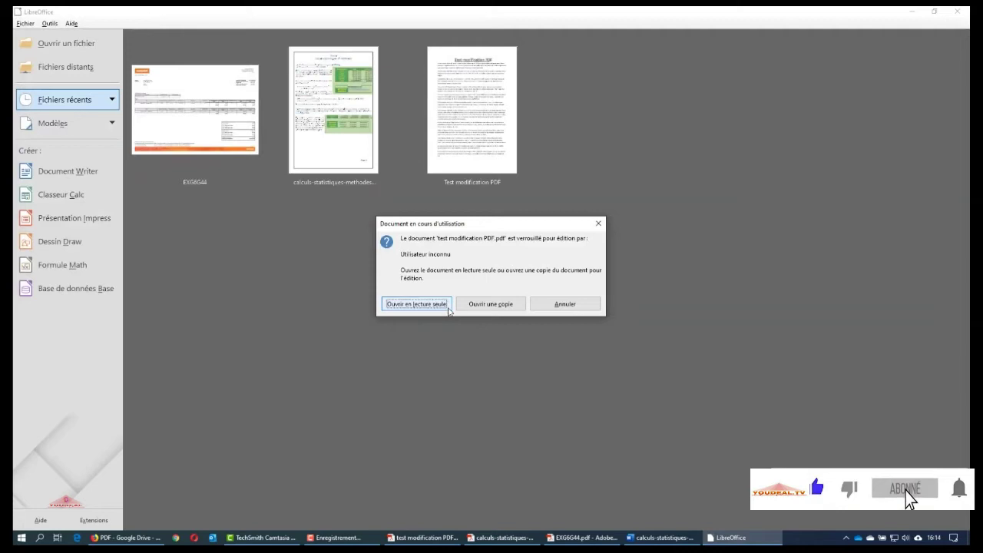
{"action": "left_click", "coordinate": [446, 304]}
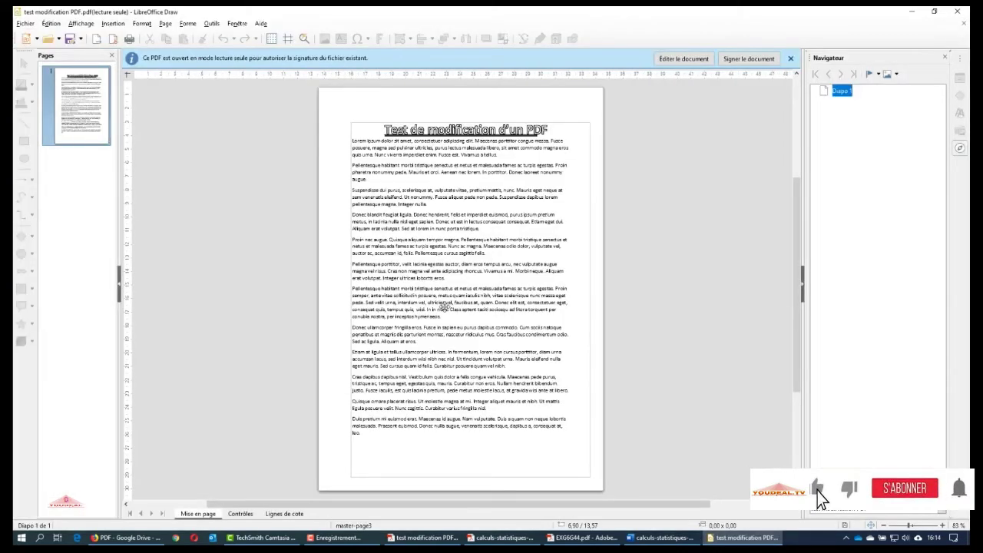
Hide the Draw navigator and zoom the page to fit its width
{"action": "left_click", "coordinate": [475, 221]}
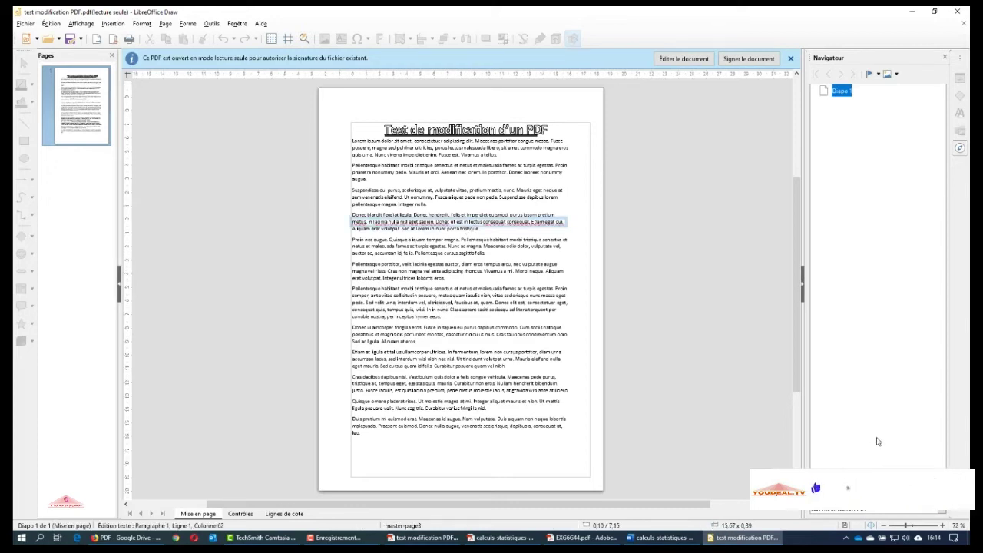
{"action": "left_click", "coordinate": [946, 58]}
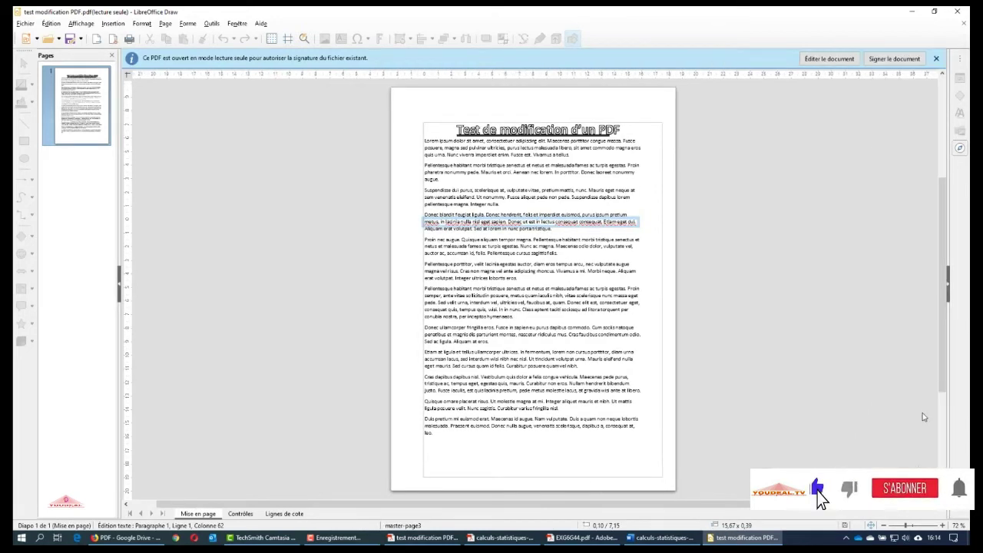
{"action": "double_click", "coordinate": [957, 525]}
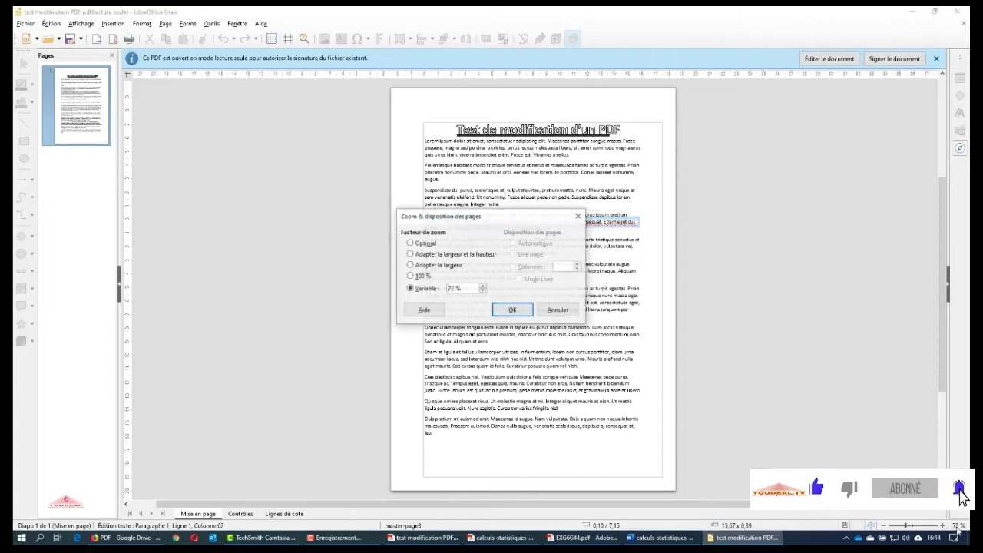
{"action": "left_click", "coordinate": [436, 265]}
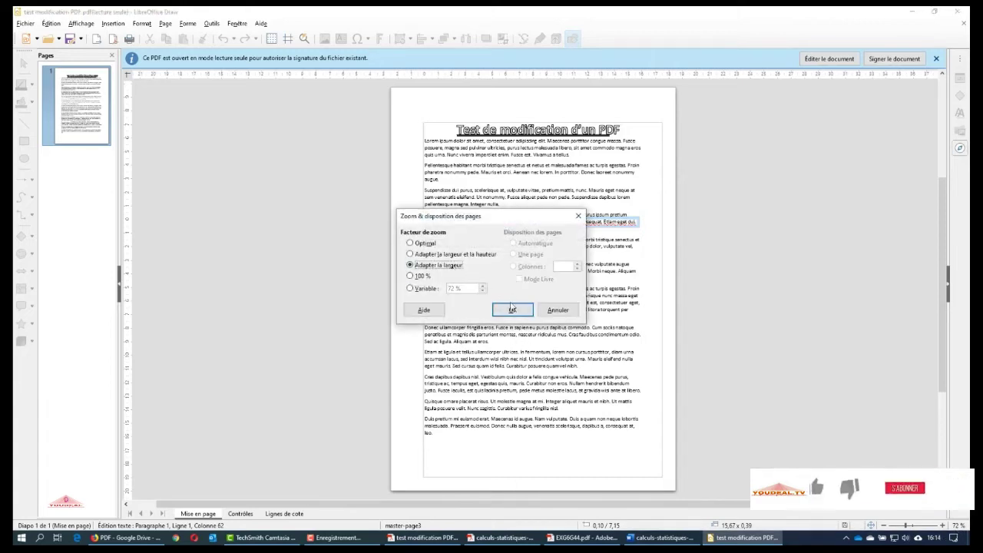
{"action": "left_click", "coordinate": [512, 310]}
{"action": "scroll", "coordinate": [831, 499], "scroll_direction": "up", "scroll_amount": 10}
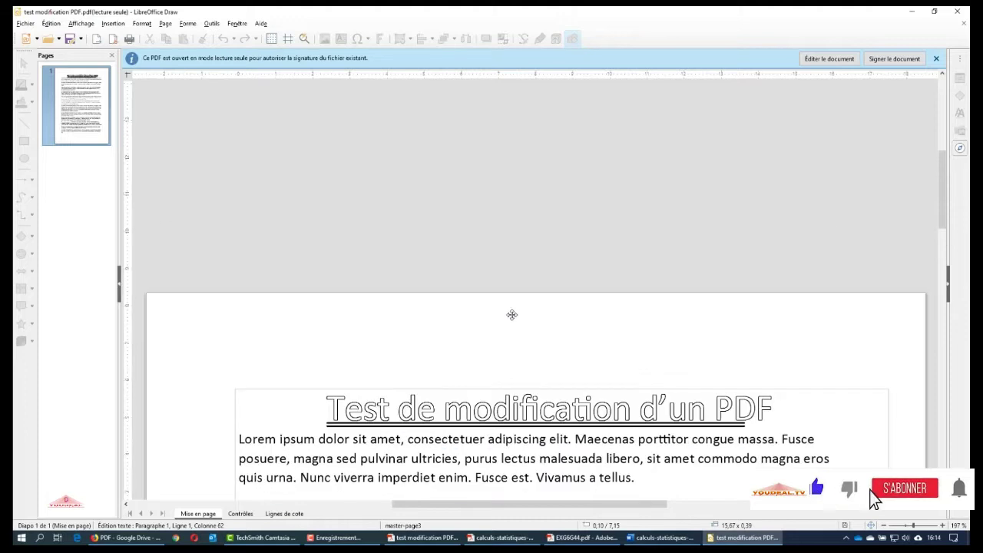
{"action": "scroll", "coordinate": [871, 502], "scroll_direction": "down", "scroll_amount": 4}
Check the title and paragraph text boxes are editable, then snap Draw to the left half
{"action": "left_click", "coordinate": [539, 205]}
{"action": "left_click", "coordinate": [537, 272]}
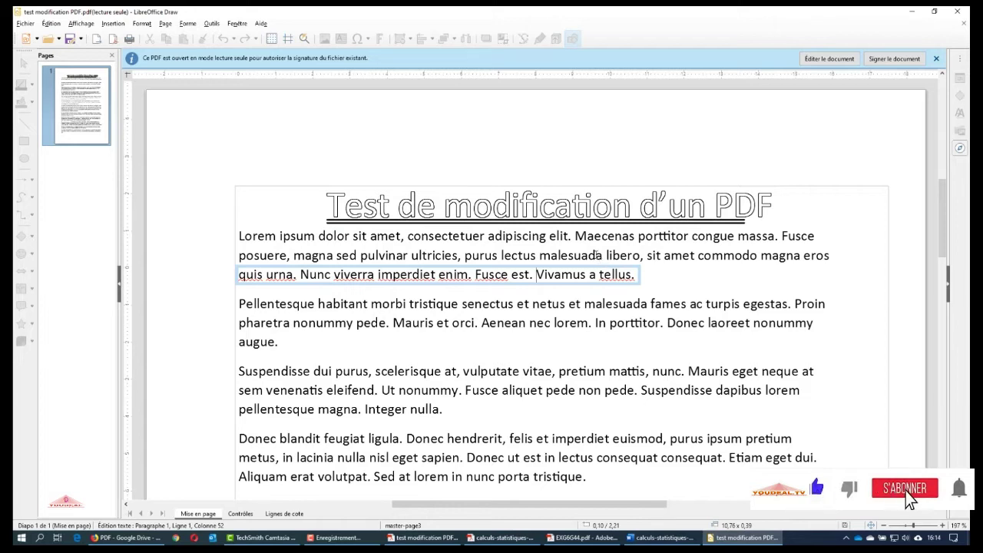
{"action": "left_click", "coordinate": [593, 238]}
{"action": "left_click", "coordinate": [592, 206]}
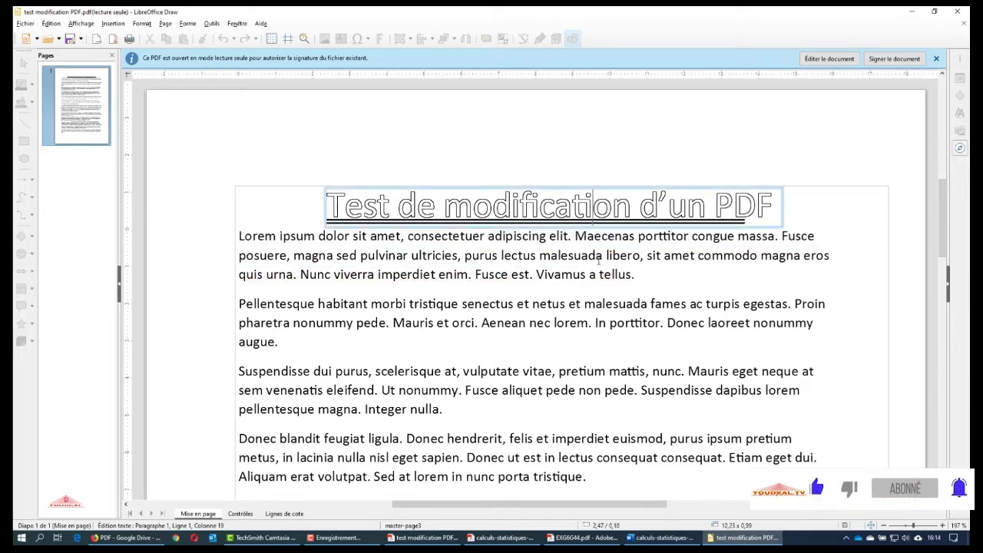
{"action": "left_click", "coordinate": [595, 302]}
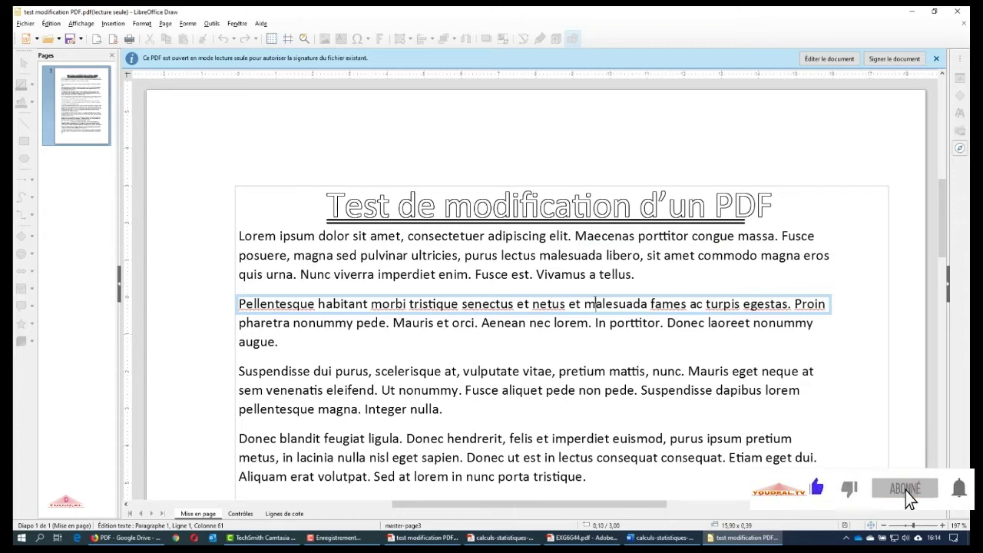
{"action": "key", "text": "super+Left"}
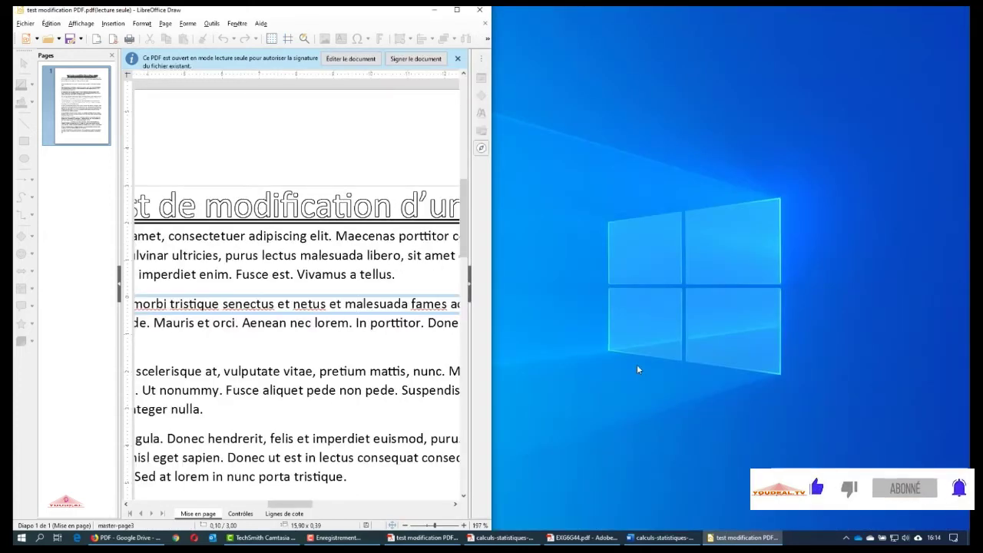
Show the Acrobat original on the right without thumbnails, fit it to page width, and scroll to compare
{"action": "left_click", "coordinate": [426, 537]}
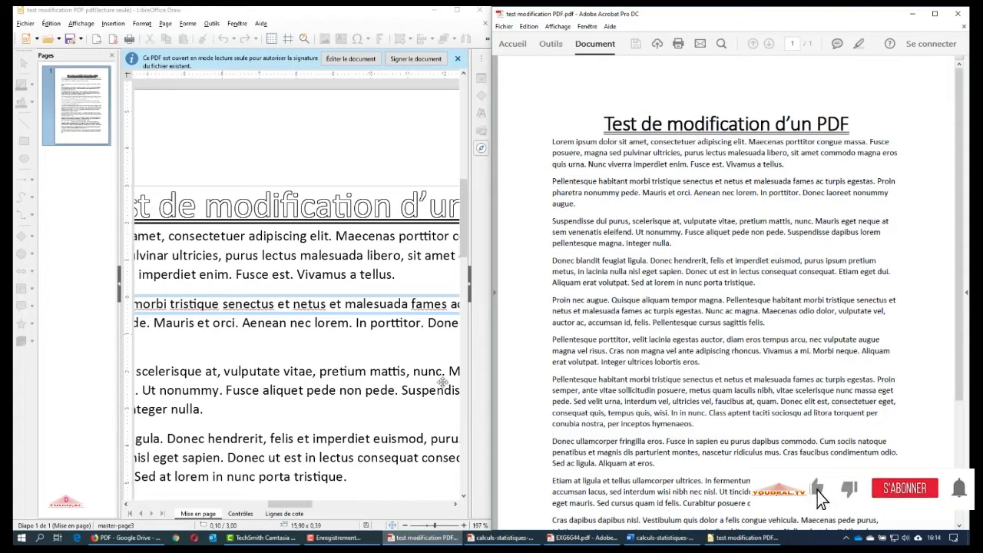
{"action": "left_click", "coordinate": [111, 55]}
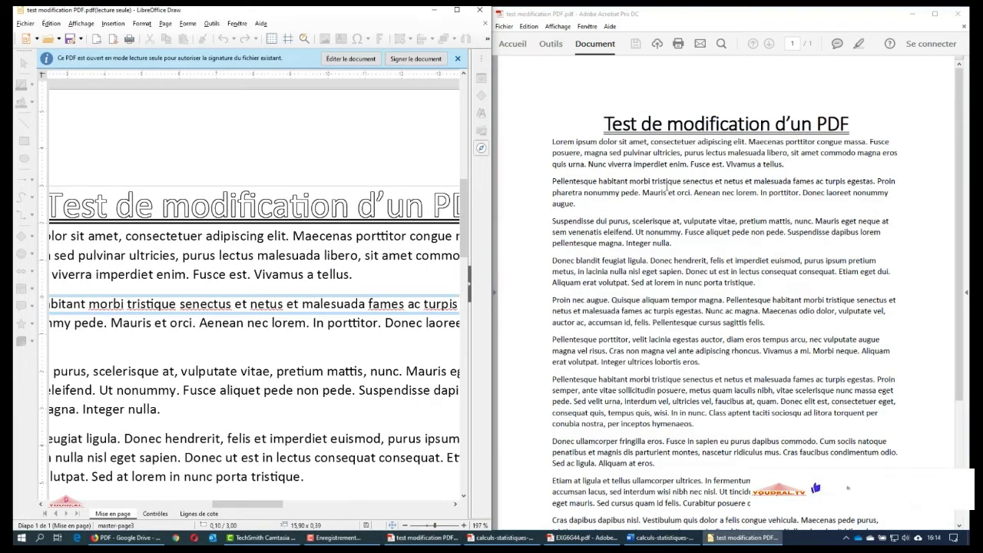
{"action": "double_click", "coordinate": [473, 526]}
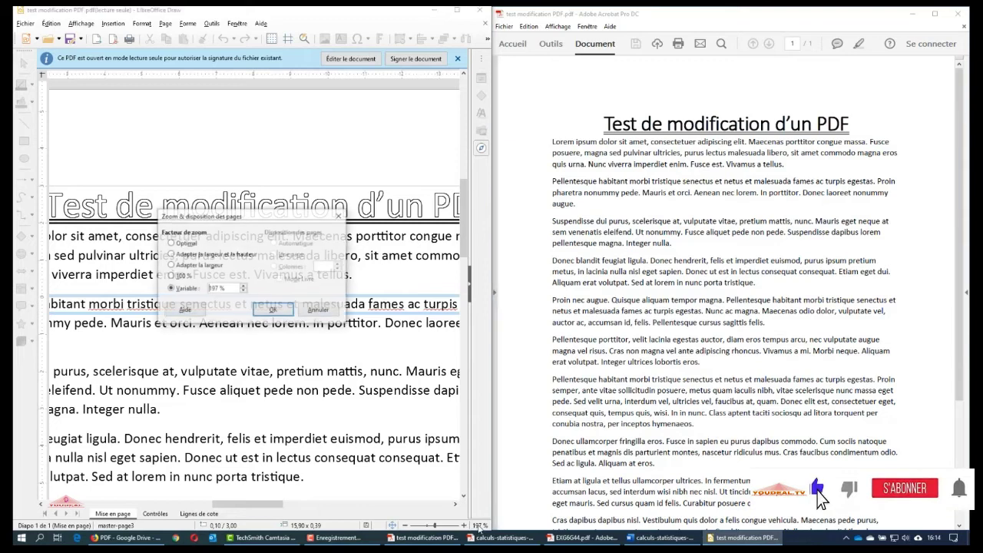
{"action": "left_click", "coordinate": [259, 310]}
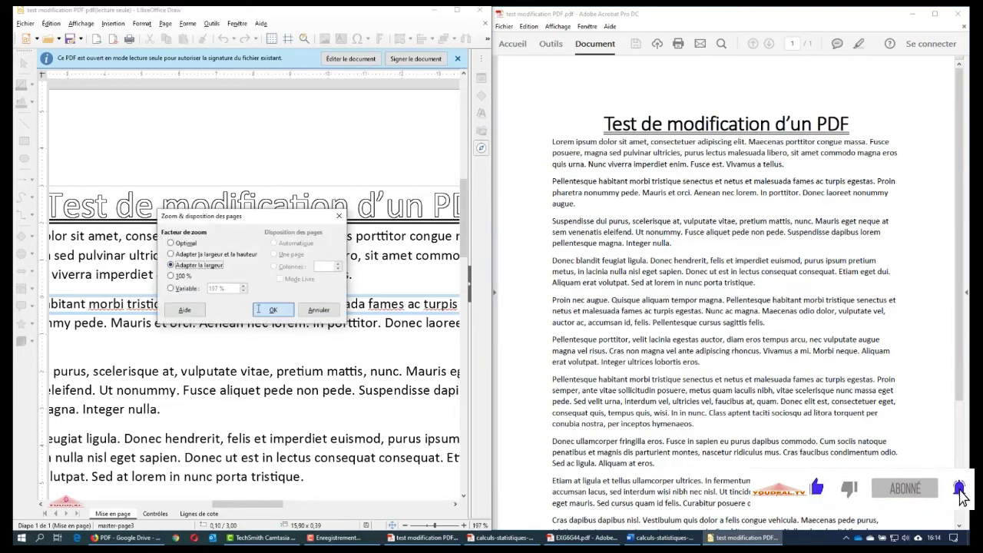
{"action": "scroll", "coordinate": [258, 309], "scroll_direction": "down", "scroll_amount": 2}
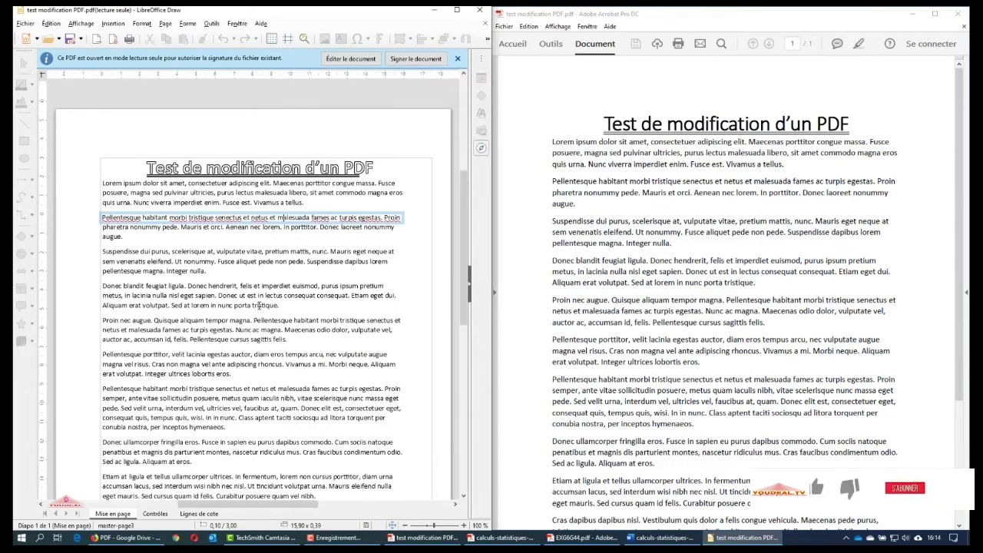
{"action": "scroll", "coordinate": [260, 305], "scroll_direction": "down", "scroll_amount": 1}
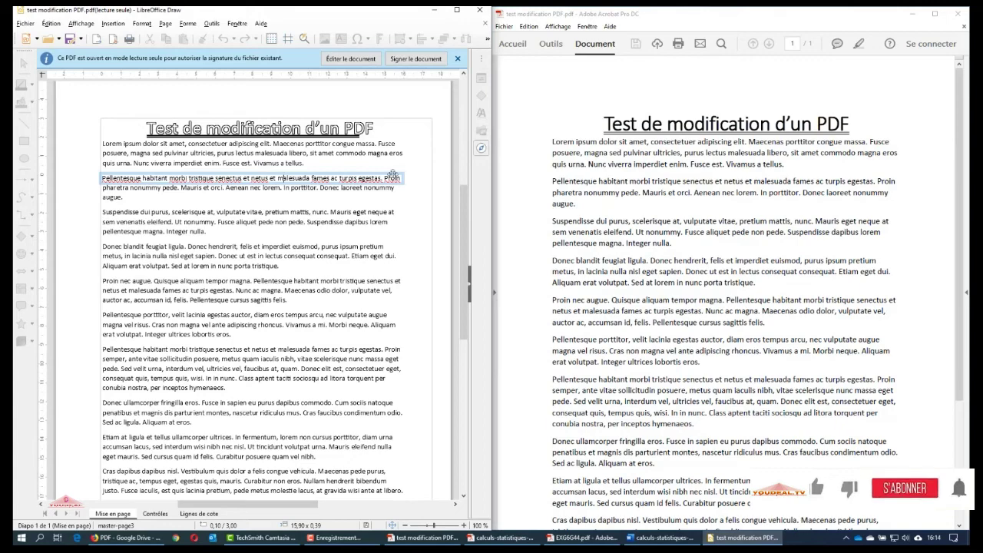
{"action": "scroll", "coordinate": [376, 200], "scroll_direction": "down", "scroll_amount": 5}
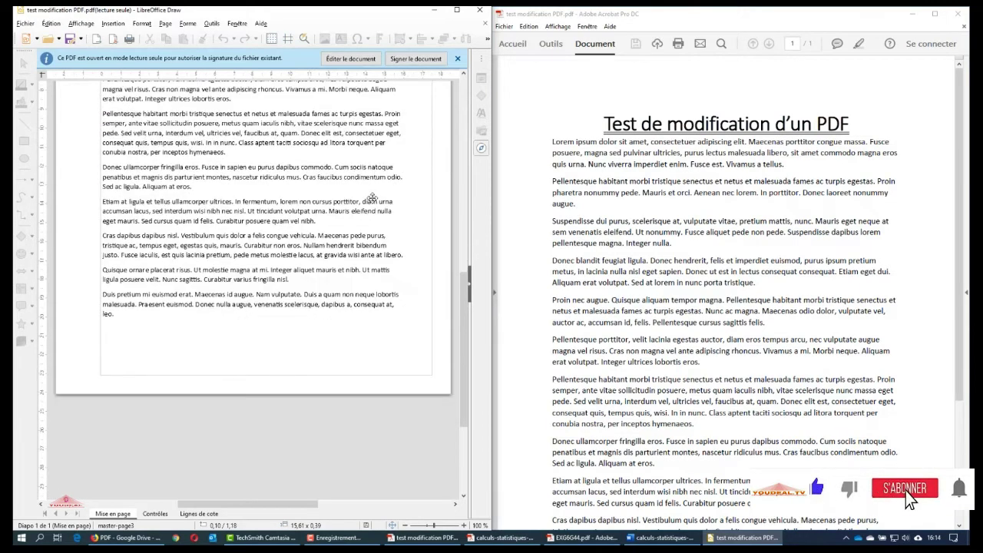
{"action": "scroll", "coordinate": [372, 198], "scroll_direction": "up", "scroll_amount": 6}
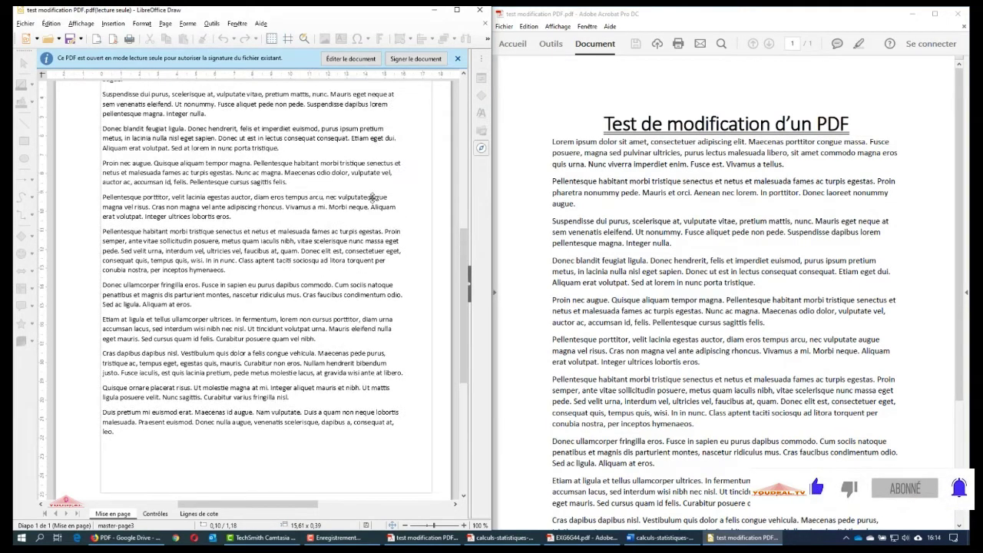
{"action": "scroll", "coordinate": [371, 198], "scroll_direction": "down", "scroll_amount": 2}
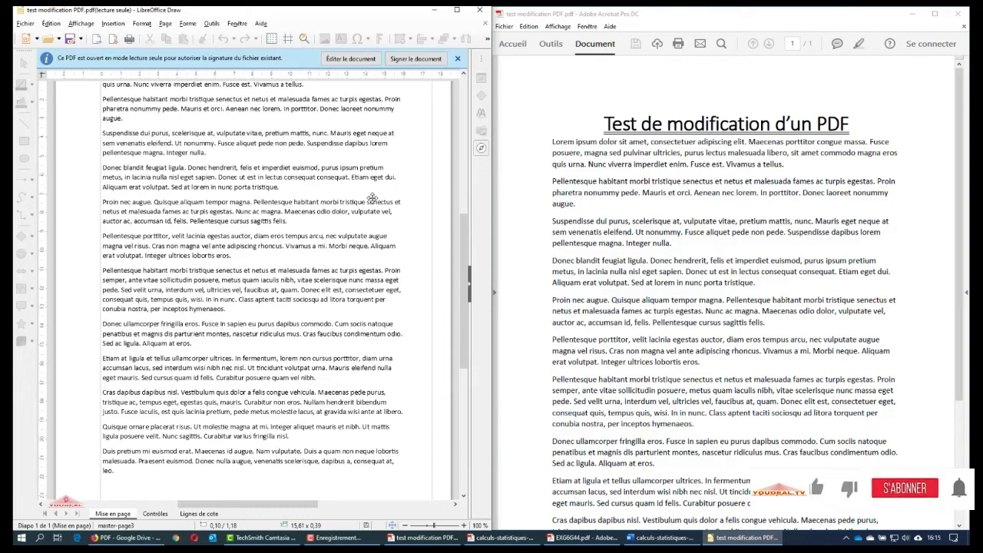
{"action": "scroll", "coordinate": [371, 198], "scroll_direction": "up", "scroll_amount": 2}
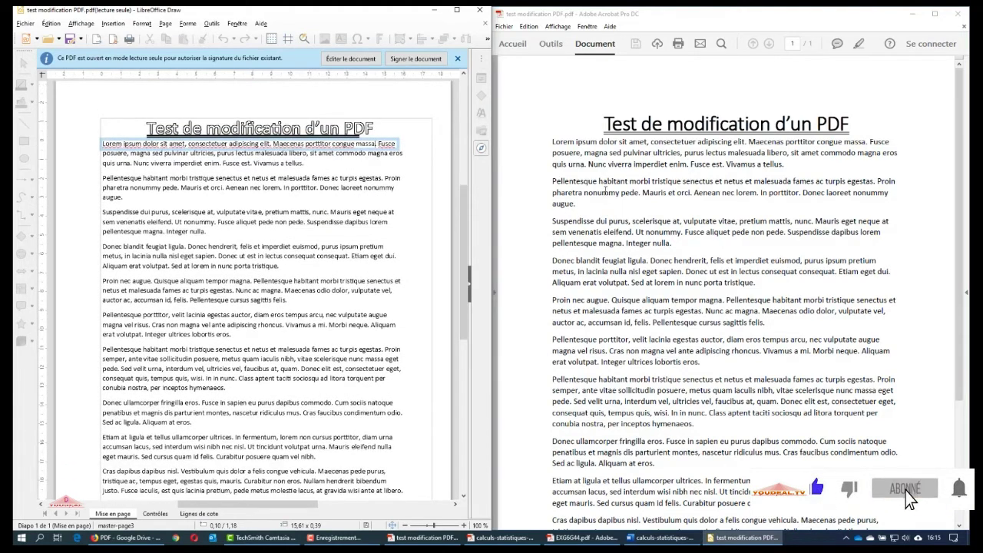
{"action": "scroll", "coordinate": [566, 232], "scroll_direction": "down", "scroll_amount": 2}
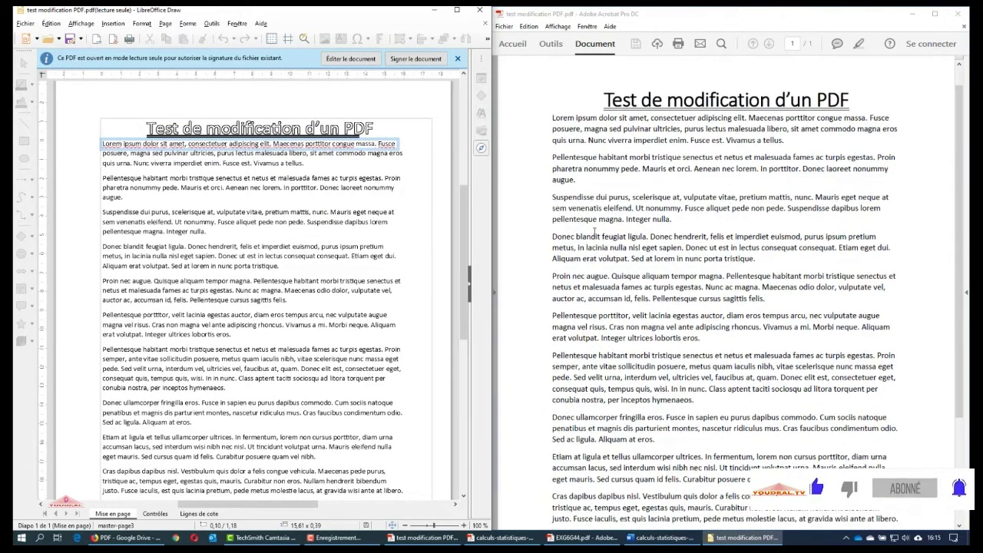
{"action": "scroll", "coordinate": [582, 225], "scroll_direction": "up", "scroll_amount": 2}
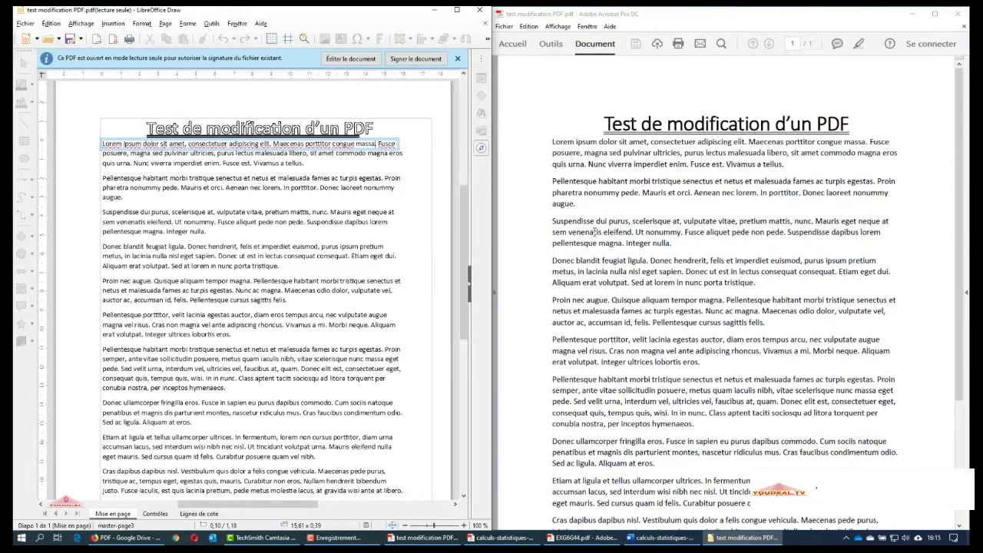
Minimise Acrobat, maximise Draw and close test modification PDF.pdf
{"action": "left_click", "coordinate": [912, 15]}
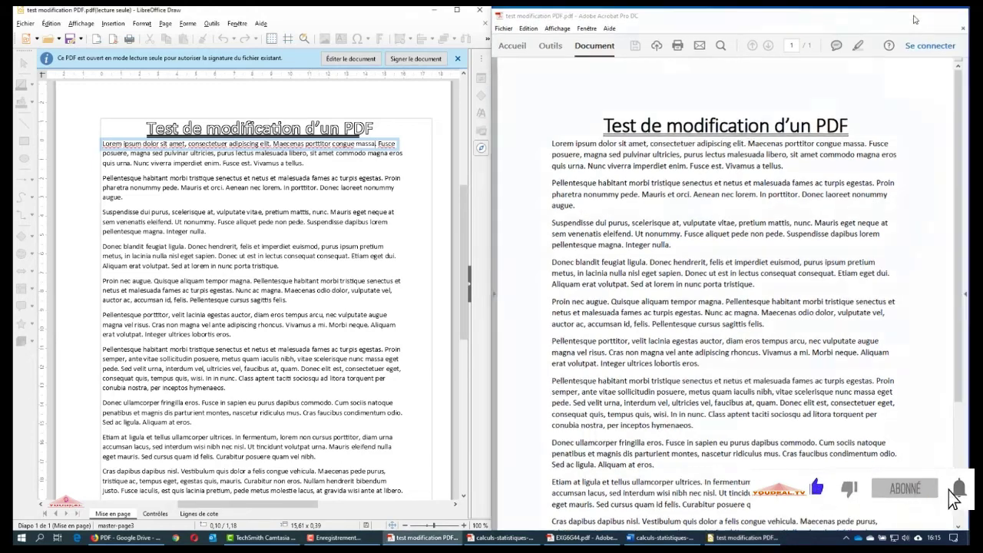
{"action": "left_click", "coordinate": [457, 9]}
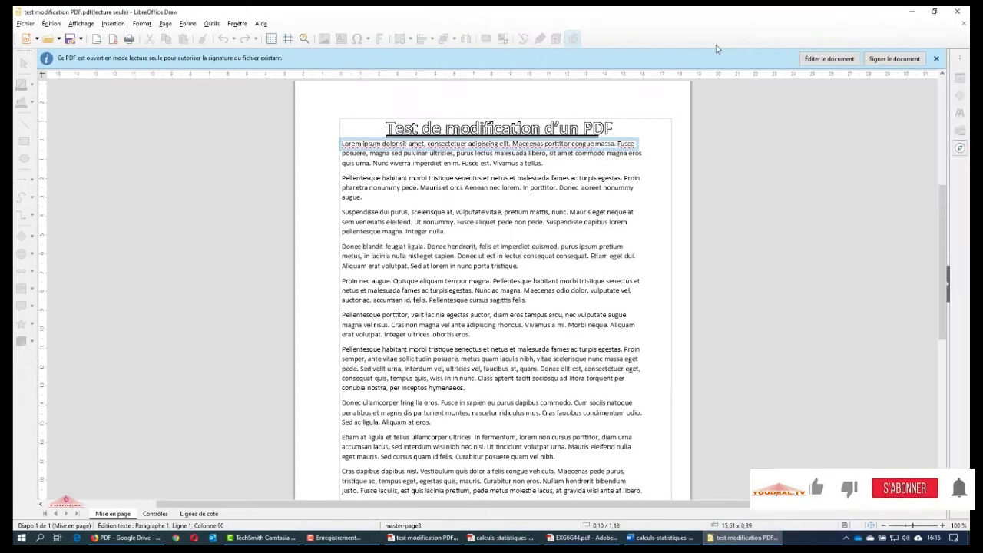
{"action": "left_click", "coordinate": [963, 25]}
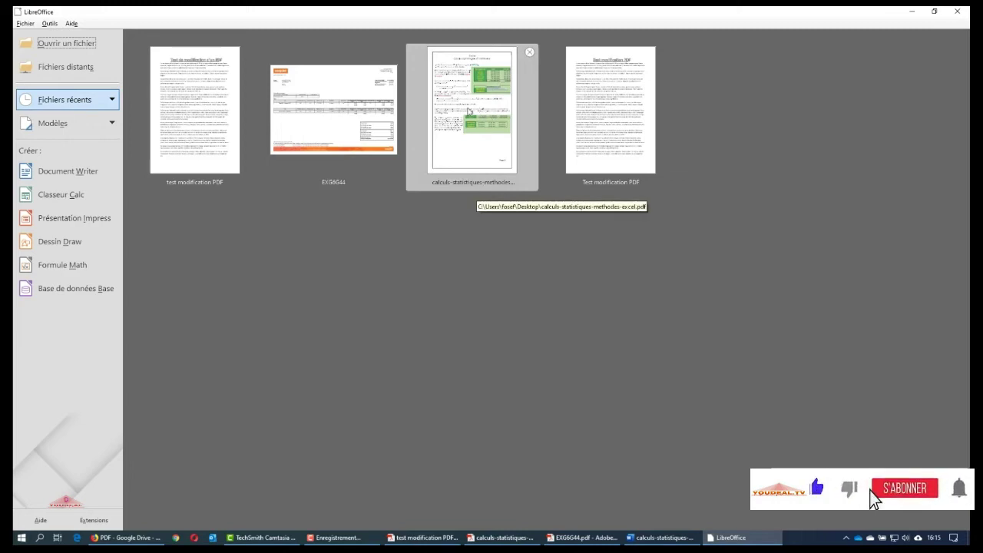
Open calculs-statistiques-methodes-excel.pdf read-only and click into its Calculs statistiques heading
{"action": "left_click", "coordinate": [468, 111]}
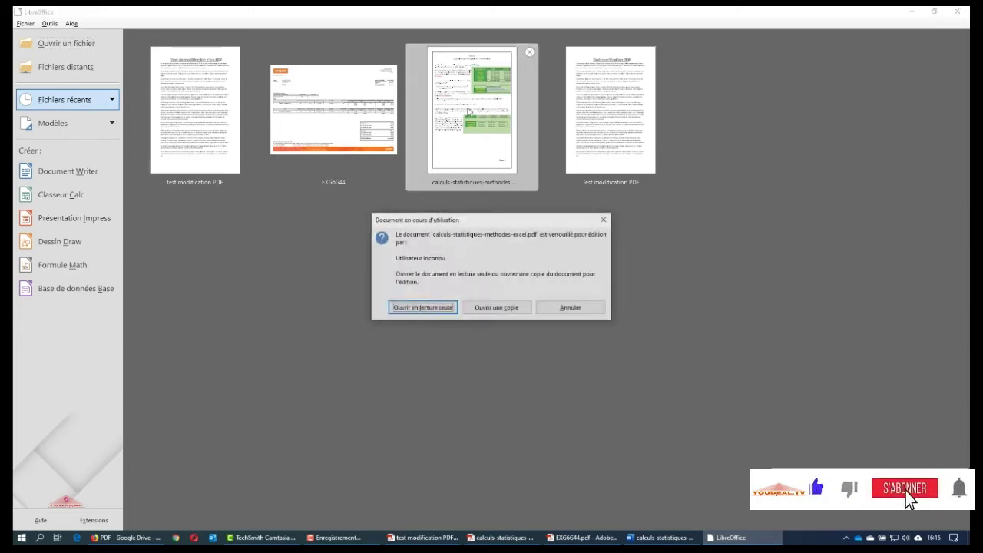
{"action": "left_click", "coordinate": [426, 308]}
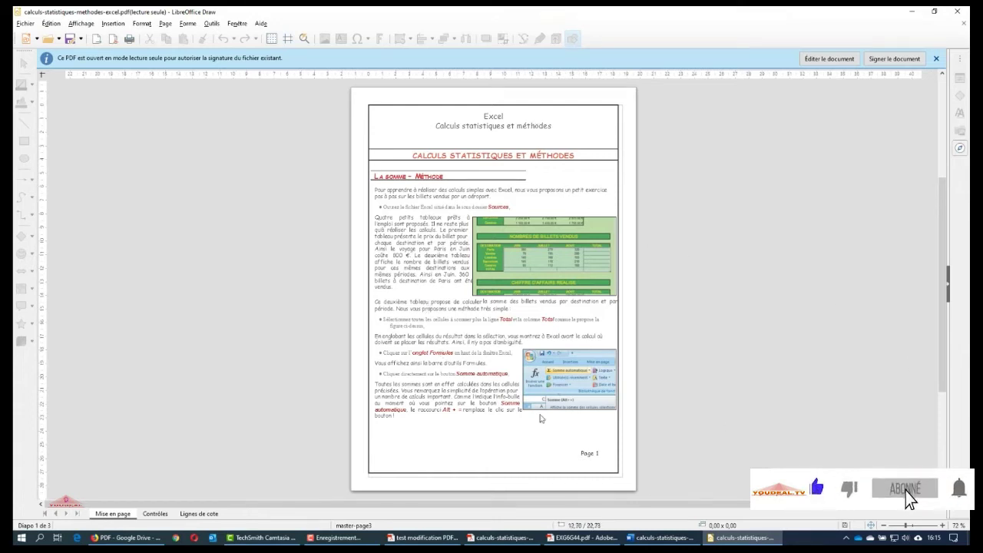
{"action": "left_click", "coordinate": [480, 155]}
{"action": "left_click", "coordinate": [512, 125]}
Select the body text frames and green ticket-sales table image, then snap Draw left
{"action": "left_click", "coordinate": [466, 214]}
{"action": "left_click", "coordinate": [450, 229]}
{"action": "left_click", "coordinate": [449, 258]}
{"action": "left_click", "coordinate": [541, 257]}
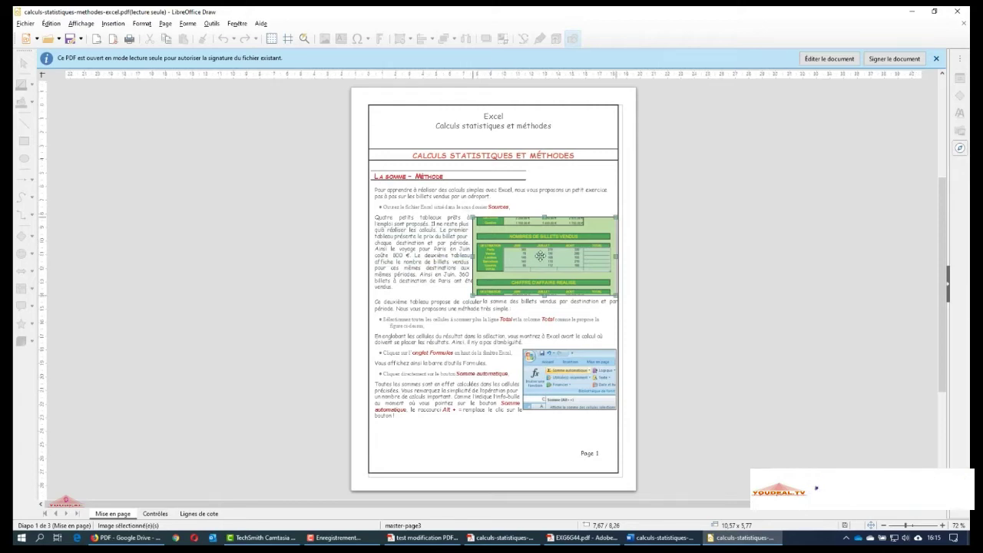
{"action": "key", "text": "super+Left"}
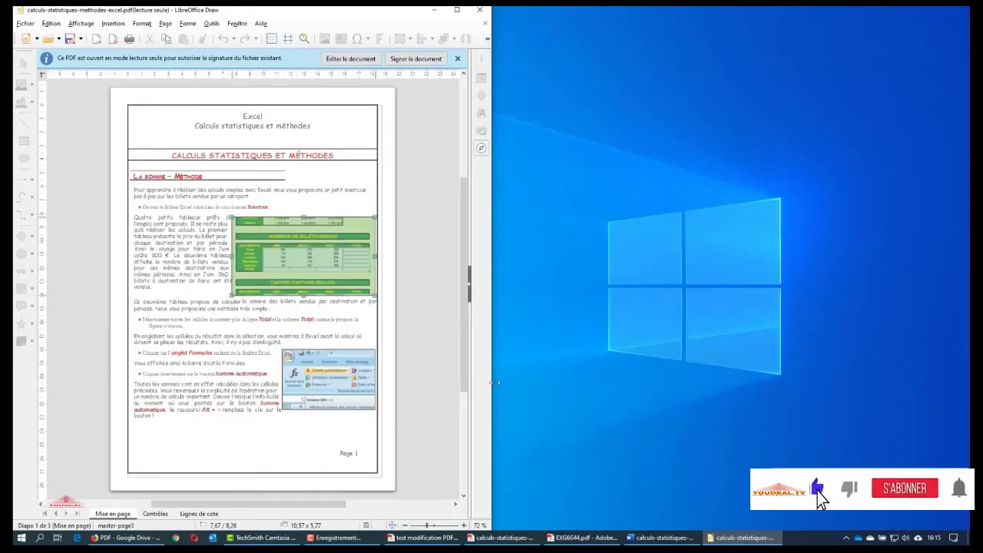
Show the Acrobat original on the right at 100% zoom and scroll through it
{"action": "left_click", "coordinate": [504, 538]}
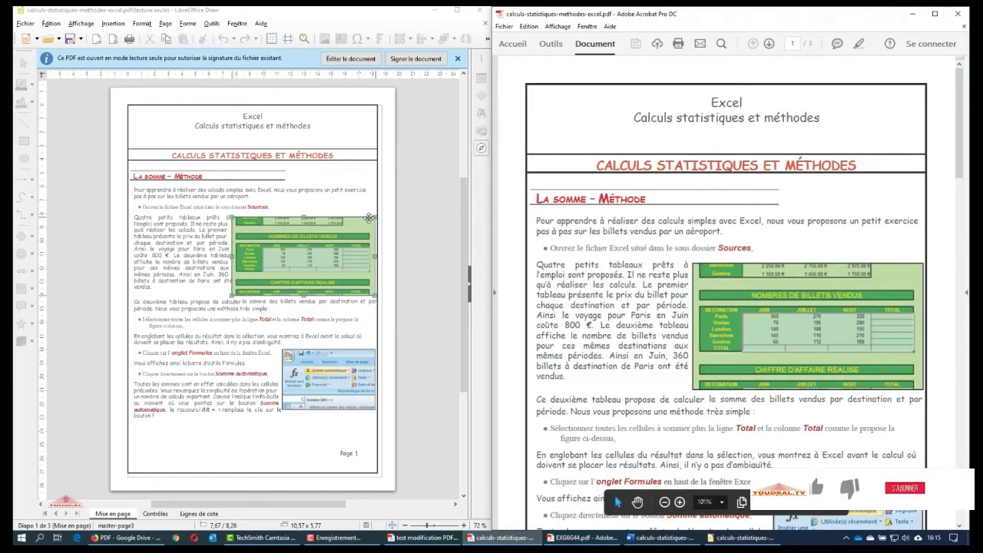
{"action": "double_click", "coordinate": [480, 525]}
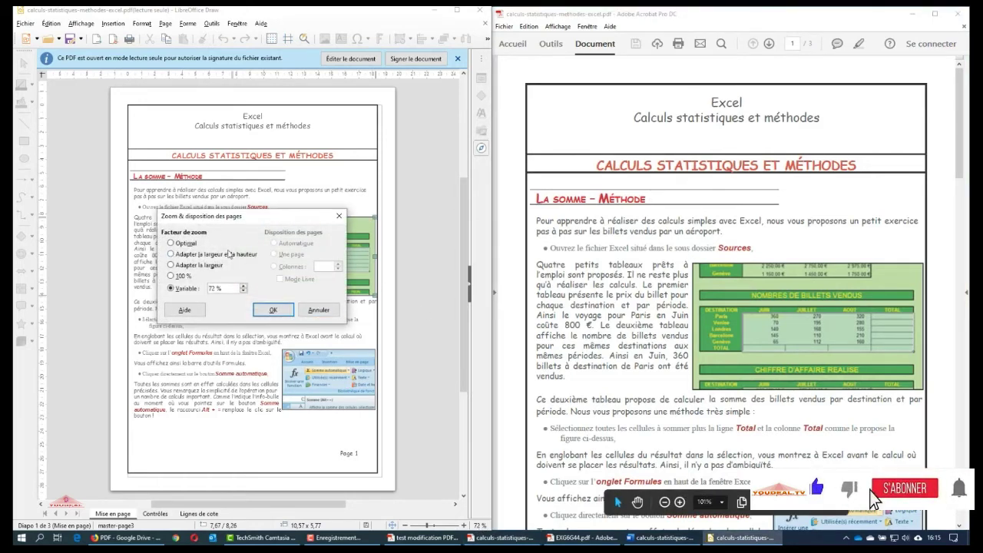
{"action": "left_click", "coordinate": [272, 311]}
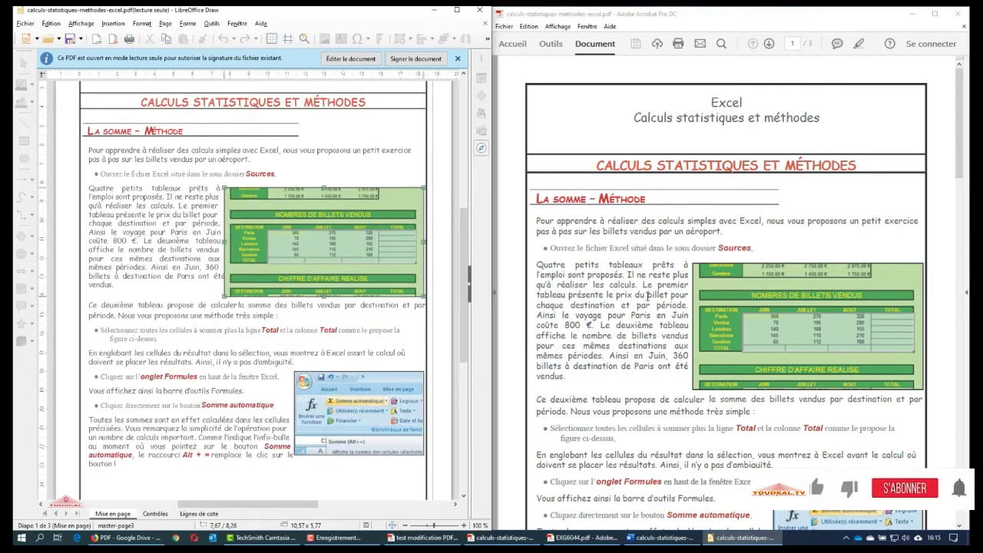
{"action": "scroll", "coordinate": [390, 232], "scroll_direction": "up", "scroll_amount": 3}
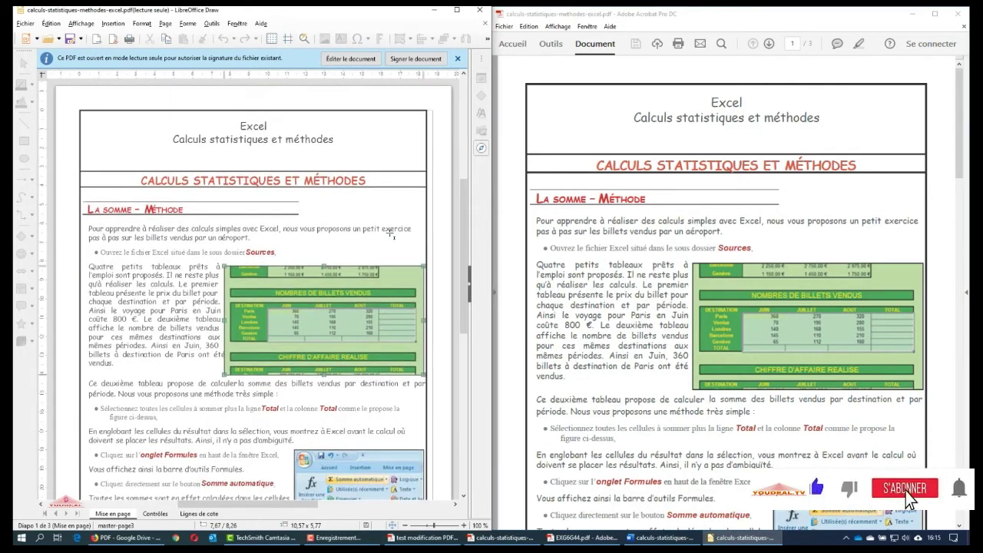
{"action": "scroll", "coordinate": [210, 296], "scroll_direction": "down", "scroll_amount": 1}
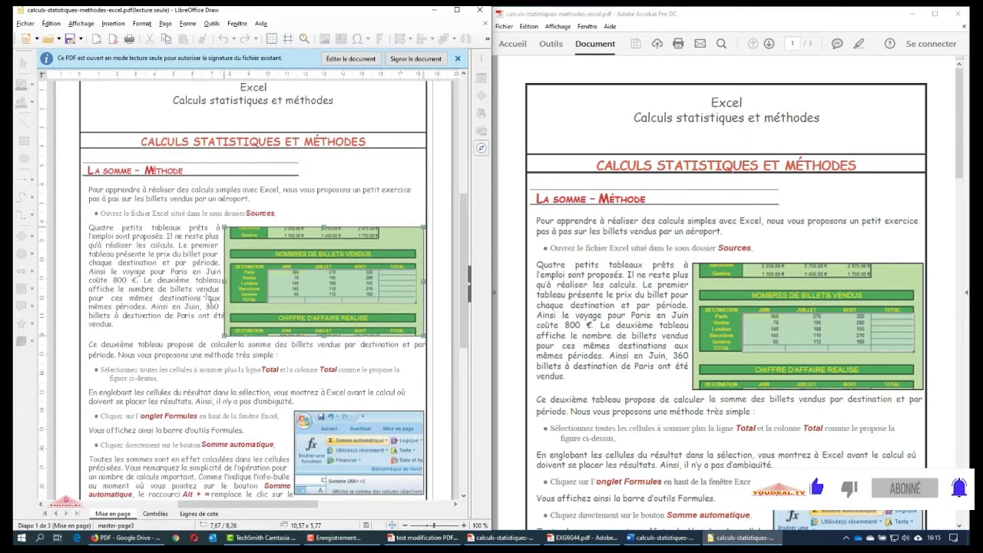
{"action": "scroll", "coordinate": [725, 307], "scroll_direction": "down", "scroll_amount": 3}
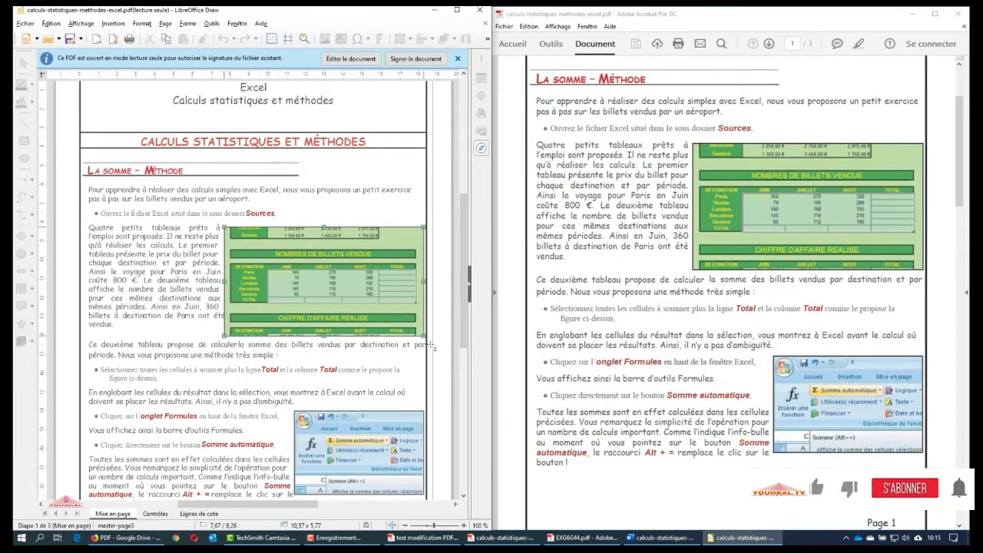
{"action": "scroll", "coordinate": [412, 344], "scroll_direction": "down", "scroll_amount": 4}
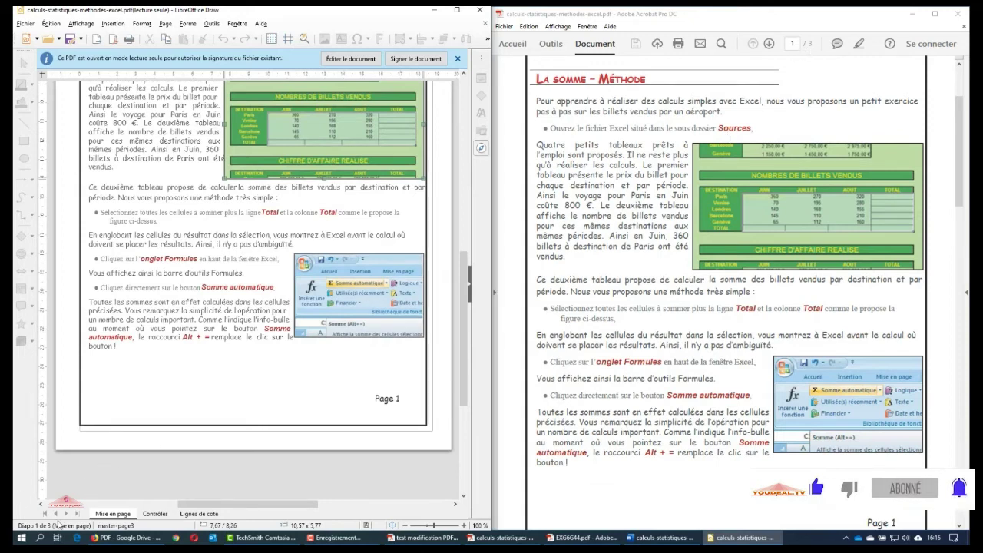
Finish comparing, maximise Draw and close the calculs statistiques document
{"action": "scroll", "coordinate": [296, 338], "scroll_direction": "down", "scroll_amount": 3}
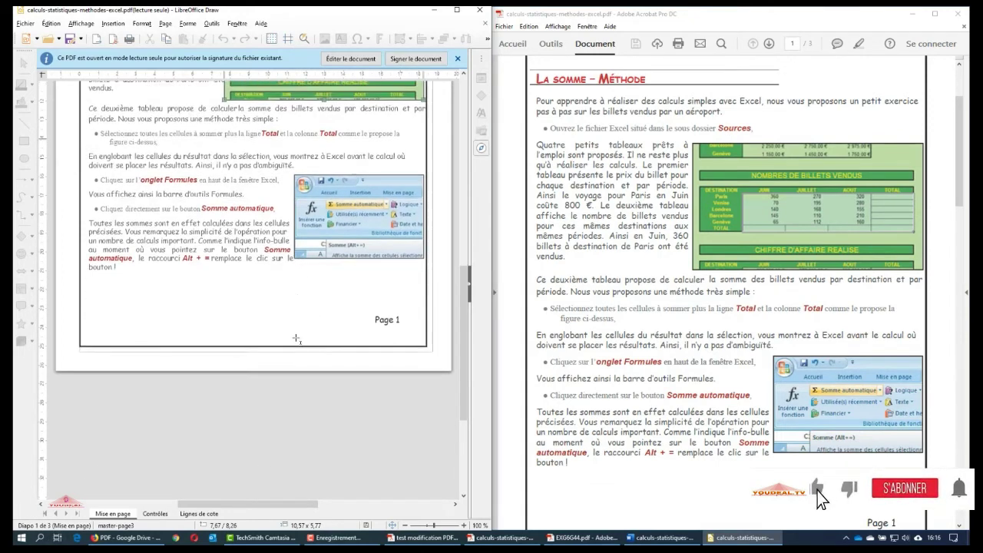
{"action": "scroll", "coordinate": [296, 338], "scroll_direction": "down", "scroll_amount": 4}
{"action": "scroll", "coordinate": [297, 338], "scroll_direction": "up", "scroll_amount": 10}
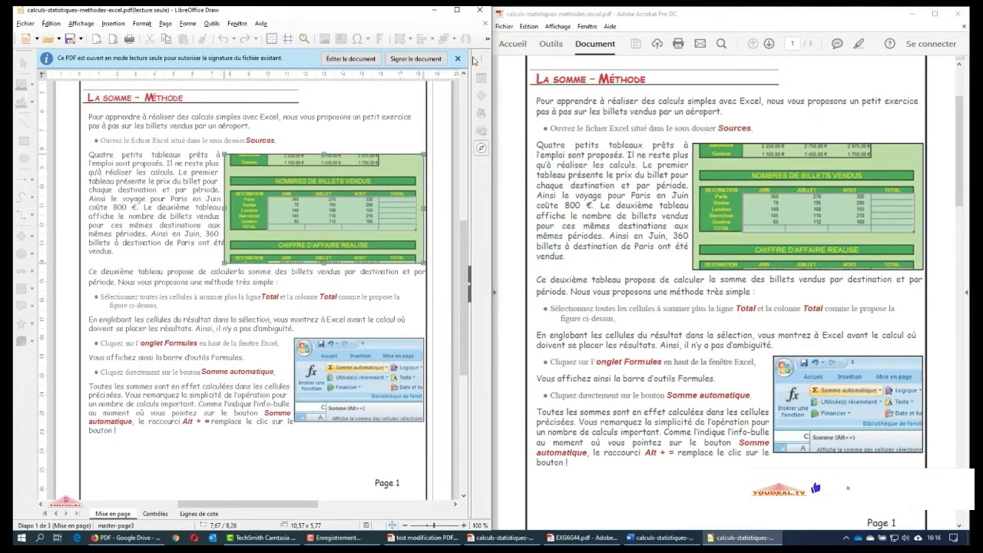
{"action": "left_click", "coordinate": [458, 11]}
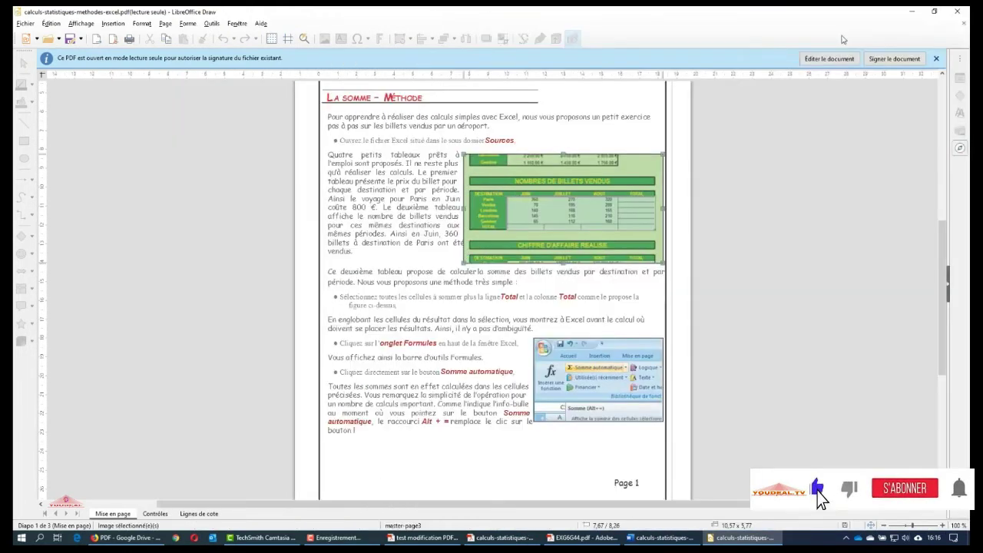
{"action": "left_click", "coordinate": [959, 23]}
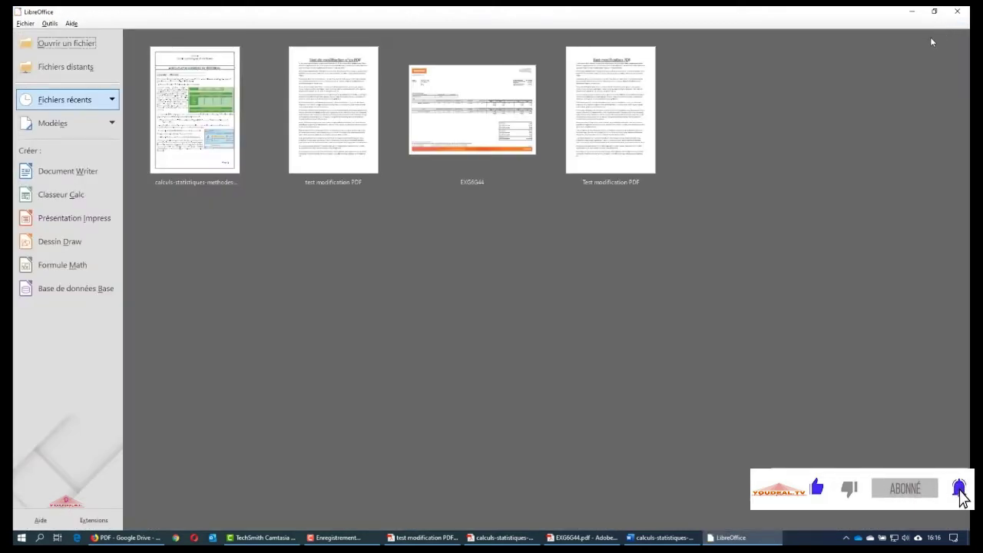
{"action": "left_click", "coordinate": [470, 113]}
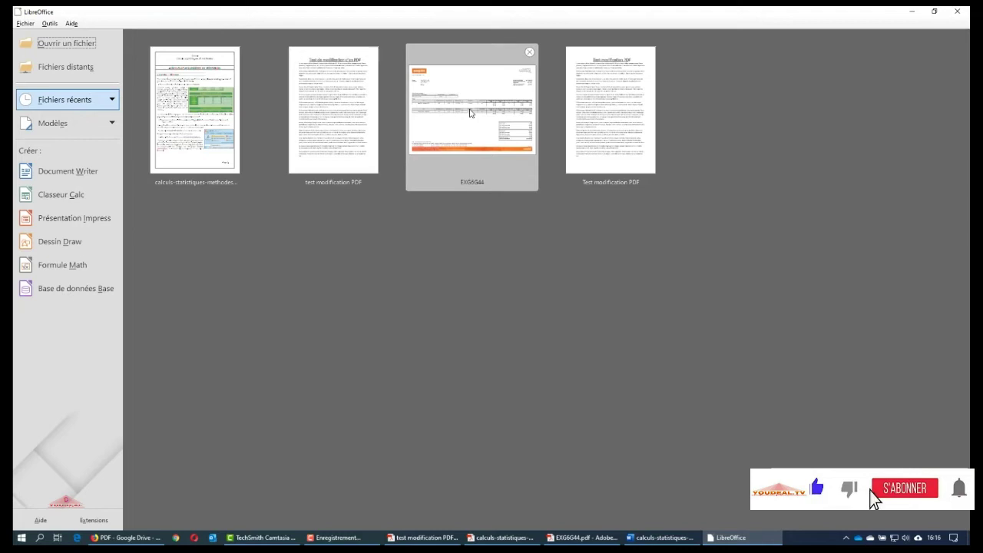
{"action": "left_click", "coordinate": [416, 304]}
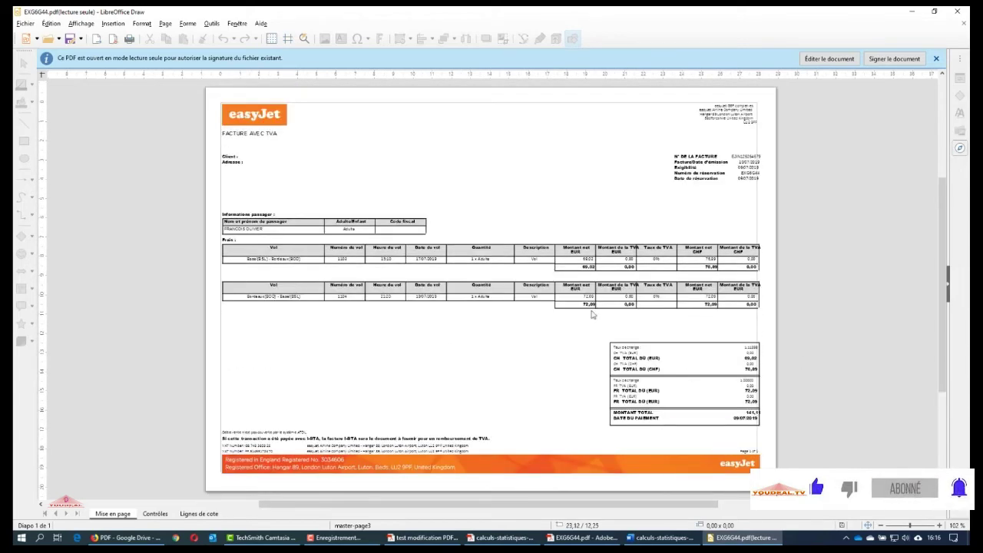
{"action": "double_click", "coordinate": [956, 525]}
{"action": "left_click", "coordinate": [444, 266]}
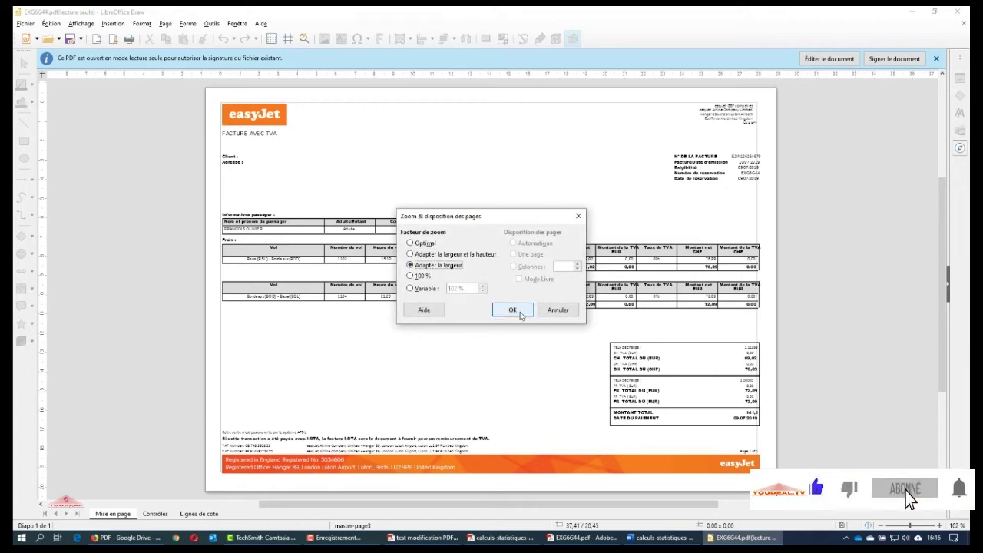
{"action": "left_click", "coordinate": [512, 310]}
{"action": "scroll", "coordinate": [333, 302], "scroll_direction": "up", "scroll_amount": 3}
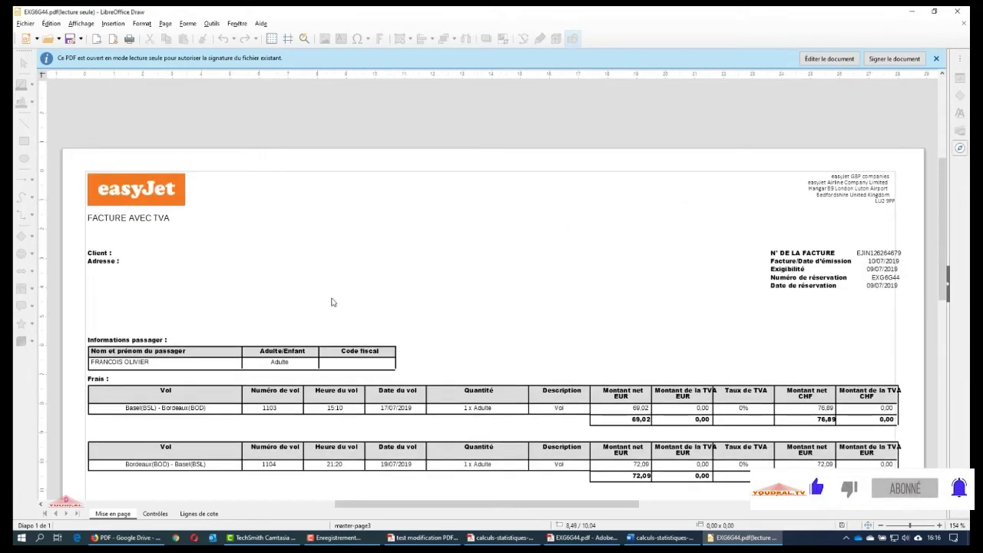
Check the FACTURE AVEC TVA title, address, date labels and CHF 72,09 amount are editable boxes
{"action": "left_click", "coordinate": [114, 215]}
{"action": "left_click", "coordinate": [868, 184]}
{"action": "left_click", "coordinate": [810, 261]}
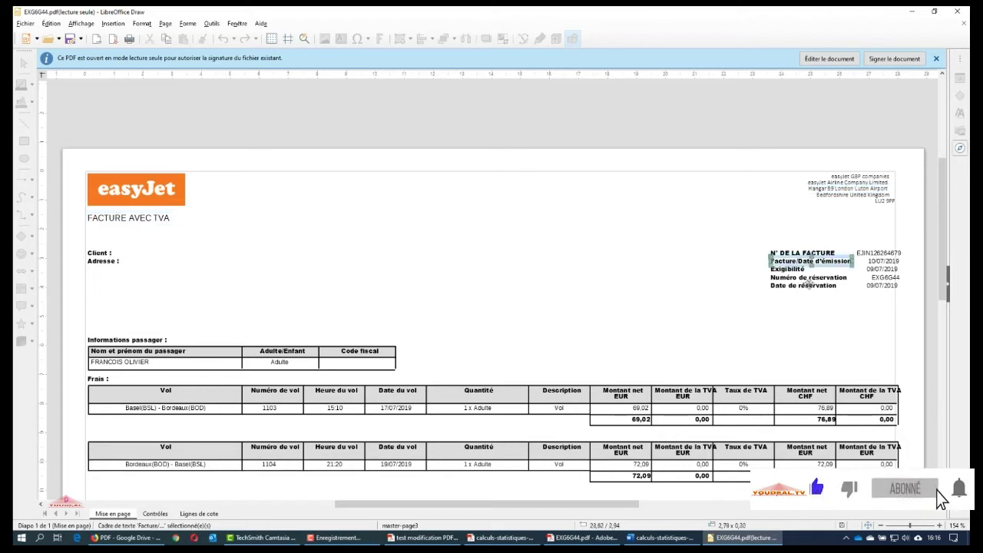
{"action": "left_click", "coordinate": [808, 281]}
{"action": "scroll", "coordinate": [804, 338], "scroll_direction": "down", "scroll_amount": 3}
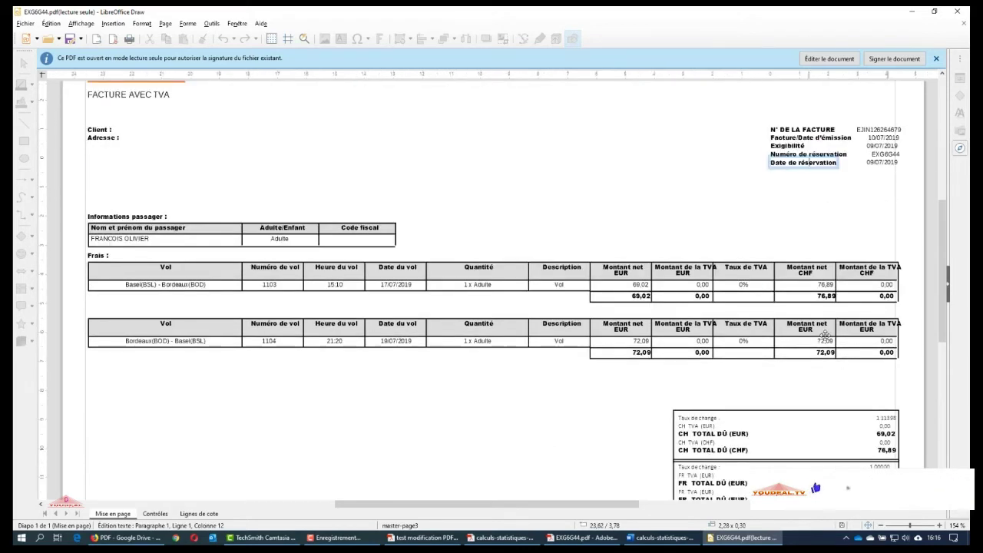
{"action": "left_click", "coordinate": [823, 339]}
Inspect the FR TOTAL DÛ amount, orange footer banner and VAT refund notice frames
{"action": "scroll", "coordinate": [810, 430], "scroll_direction": "down", "scroll_amount": 3}
{"action": "left_click", "coordinate": [874, 374]}
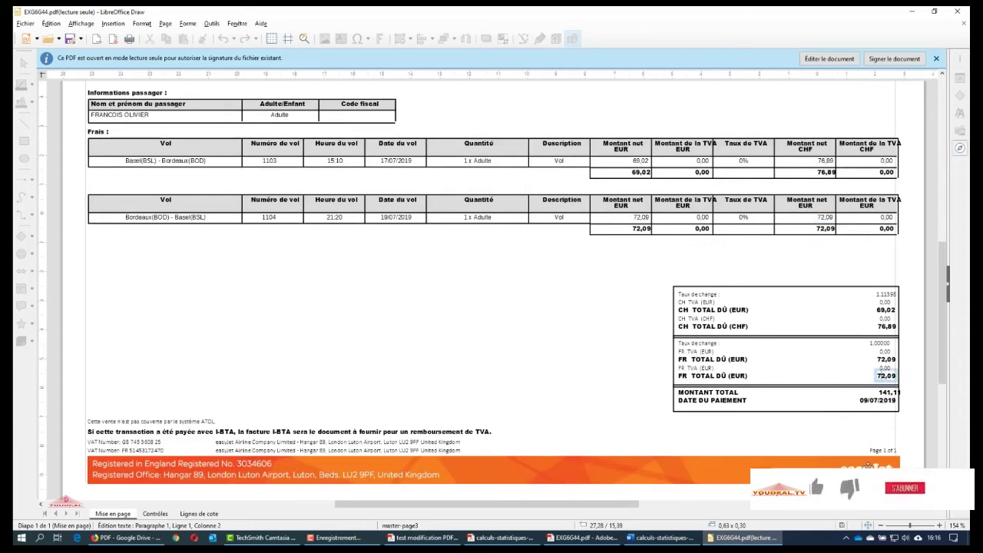
{"action": "left_click", "coordinate": [852, 467]}
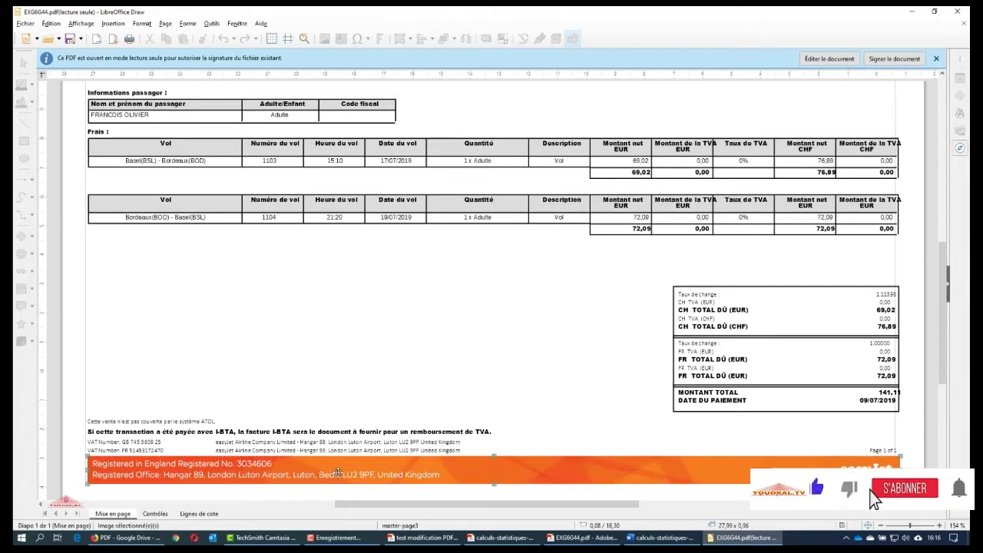
{"action": "left_click", "coordinate": [380, 434]}
{"action": "left_click", "coordinate": [505, 324]}
{"action": "scroll", "coordinate": [505, 326], "scroll_direction": "up", "scroll_amount": 6}
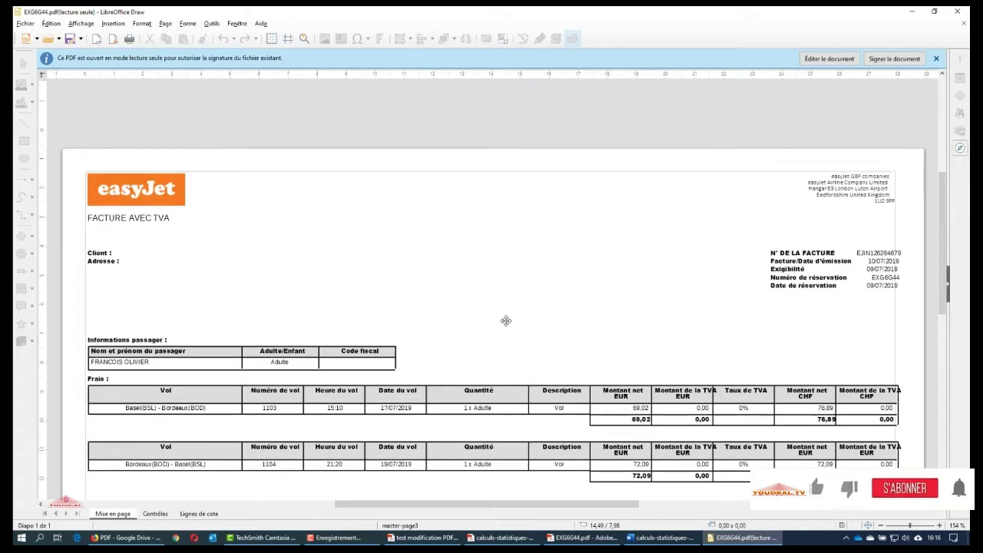
{"action": "scroll", "coordinate": [506, 328], "scroll_direction": "down", "scroll_amount": 2}
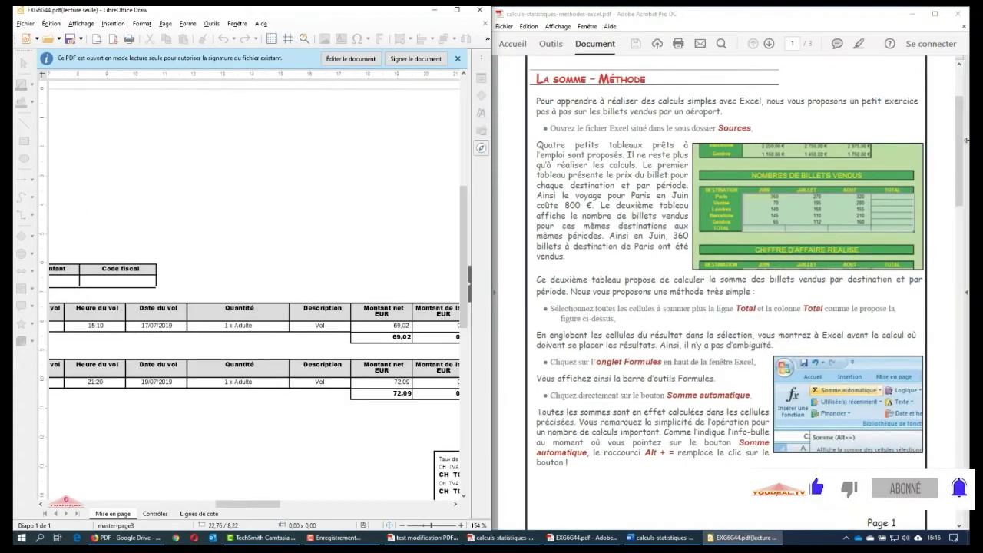
Bring Acrobat's original invoice back on the right and fit the Draw invoice to page width
{"action": "left_click", "coordinate": [910, 13]}
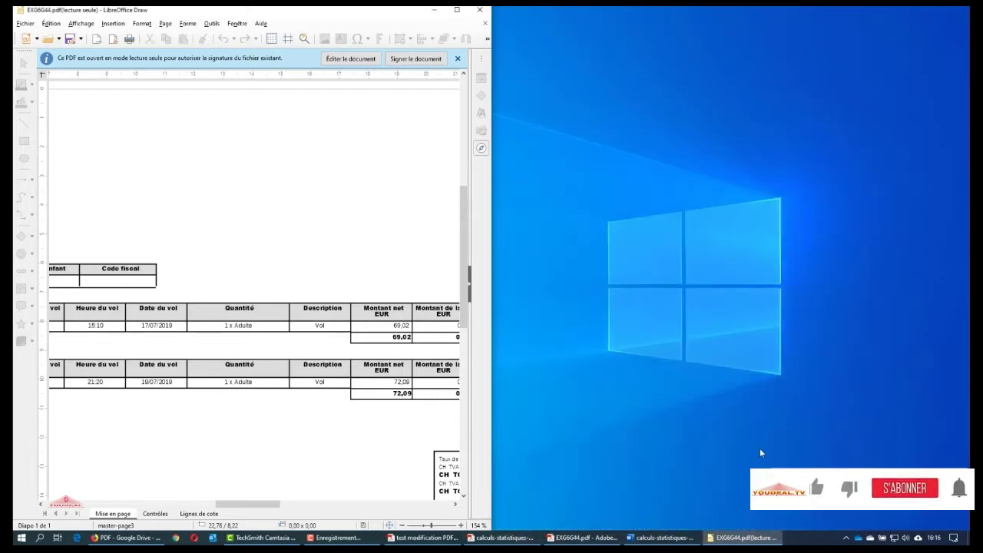
{"action": "left_click", "coordinate": [581, 537]}
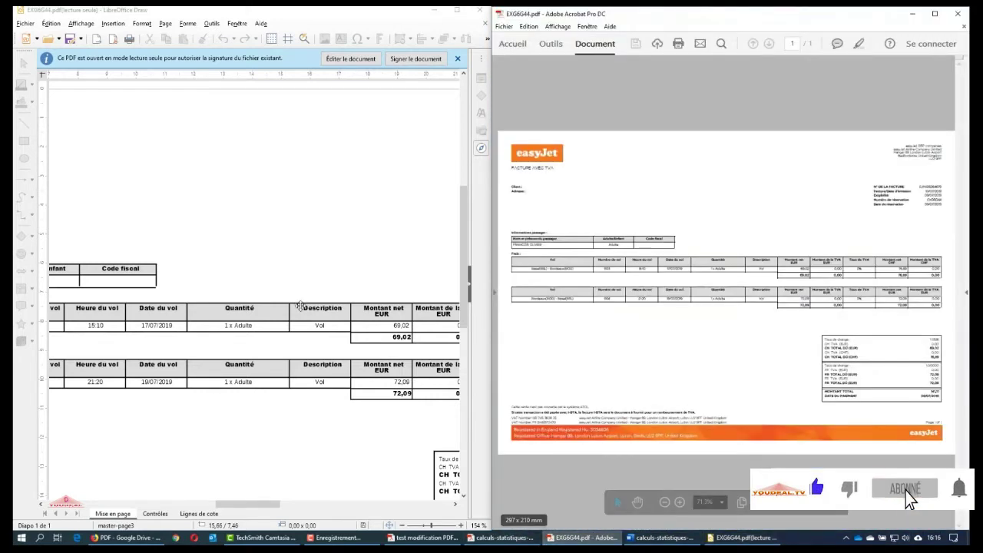
{"action": "double_click", "coordinate": [479, 525]}
{"action": "left_click", "coordinate": [189, 266]}
{"action": "left_click", "coordinate": [274, 310]}
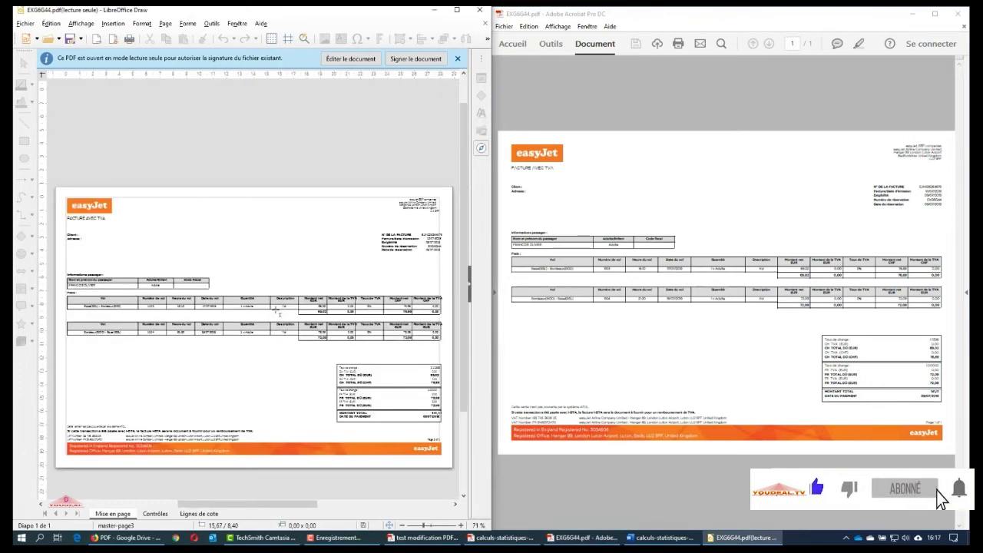
{"action": "scroll", "coordinate": [379, 369], "scroll_direction": "down", "scroll_amount": 3}
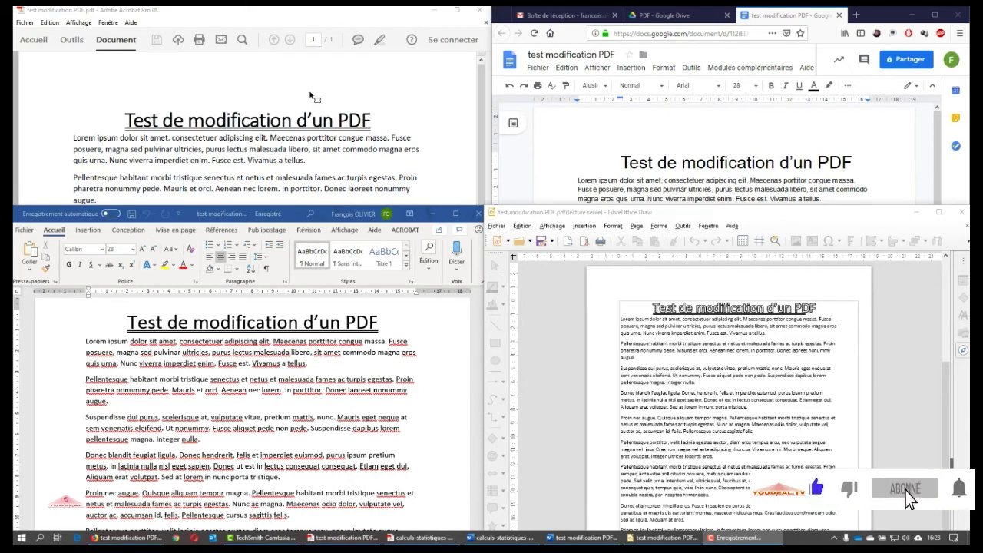
Bring the Acrobat, Word and Draw windows forward in turn, scrolling each to compare conversions
{"action": "left_click", "coordinate": [140, 14]}
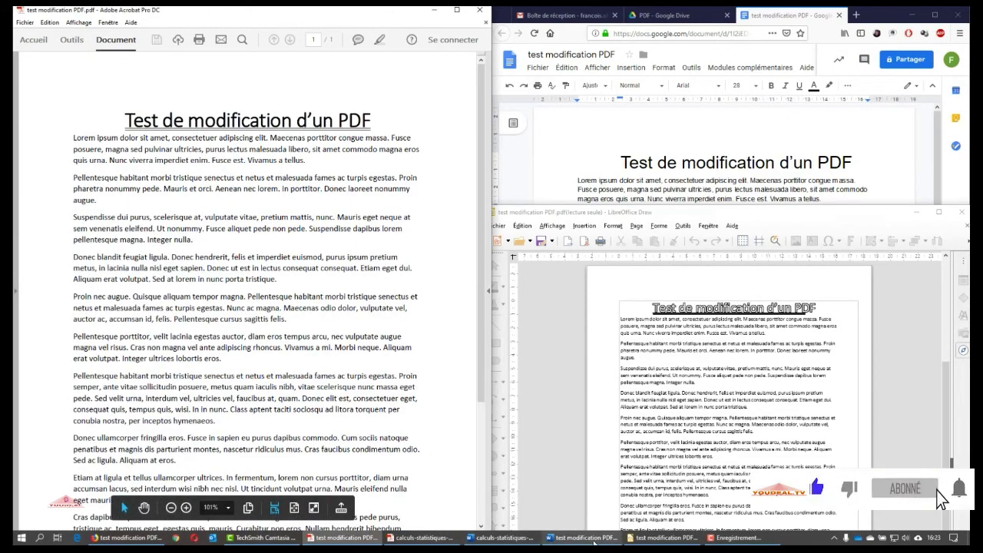
{"action": "left_click", "coordinate": [587, 538]}
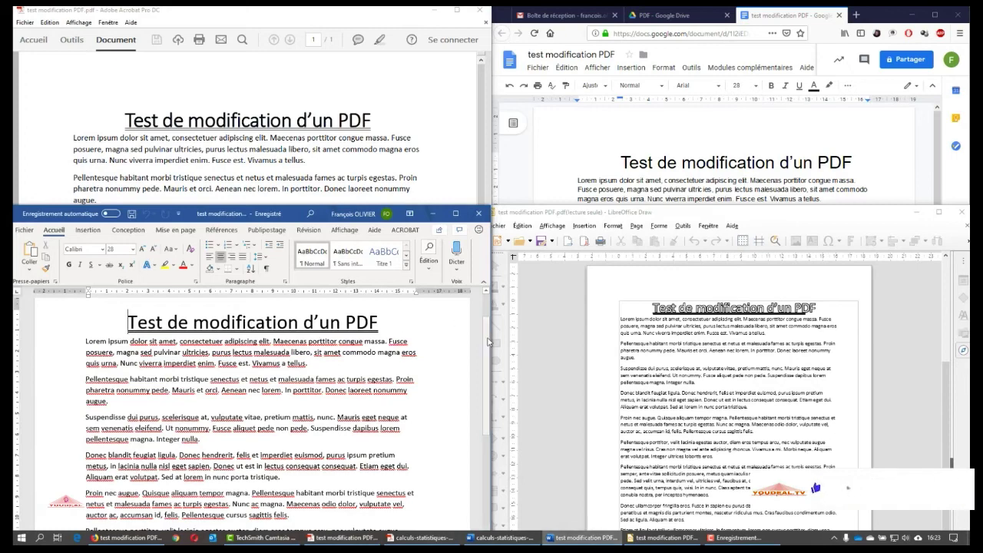
{"action": "scroll", "coordinate": [484, 384], "scroll_direction": "down", "scroll_amount": 4}
{"action": "scroll", "coordinate": [484, 384], "scroll_direction": "up", "scroll_amount": 4}
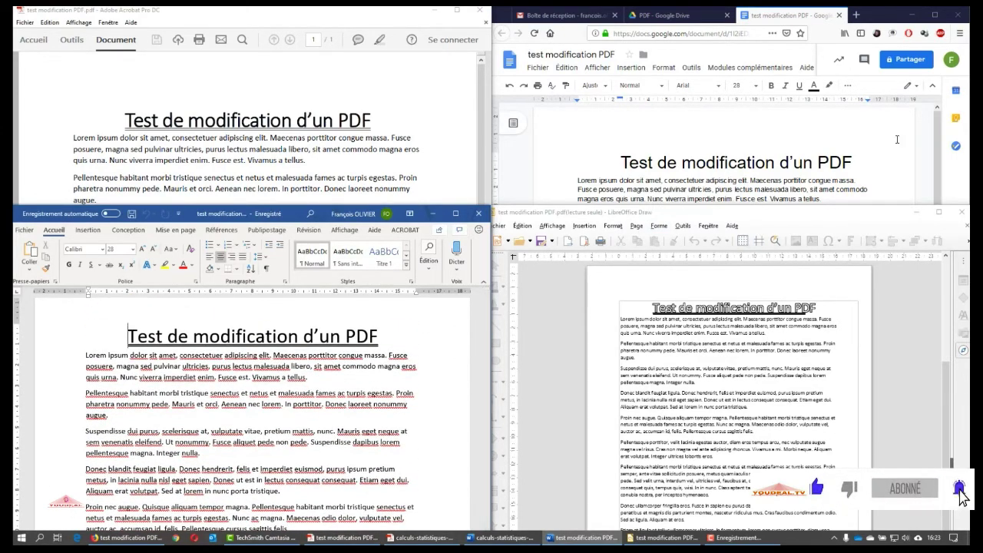
{"action": "mouse_move", "coordinate": [938, 153]}
{"action": "left_mouse_down"}
{"action": "mouse_move", "coordinate": [948, 350]}
{"action": "mouse_move", "coordinate": [943, 134]}
{"action": "left_mouse_up"}
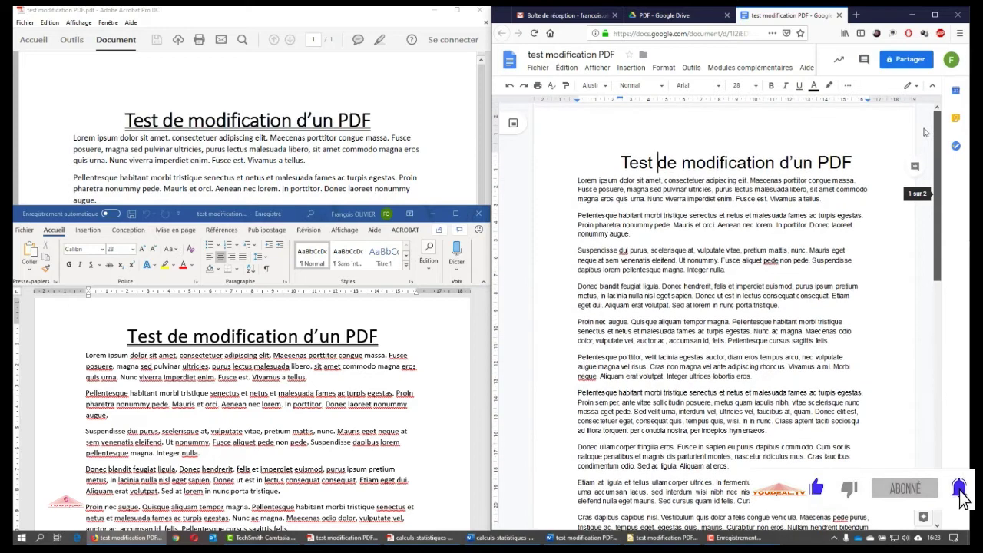
{"action": "left_click", "coordinate": [664, 537]}
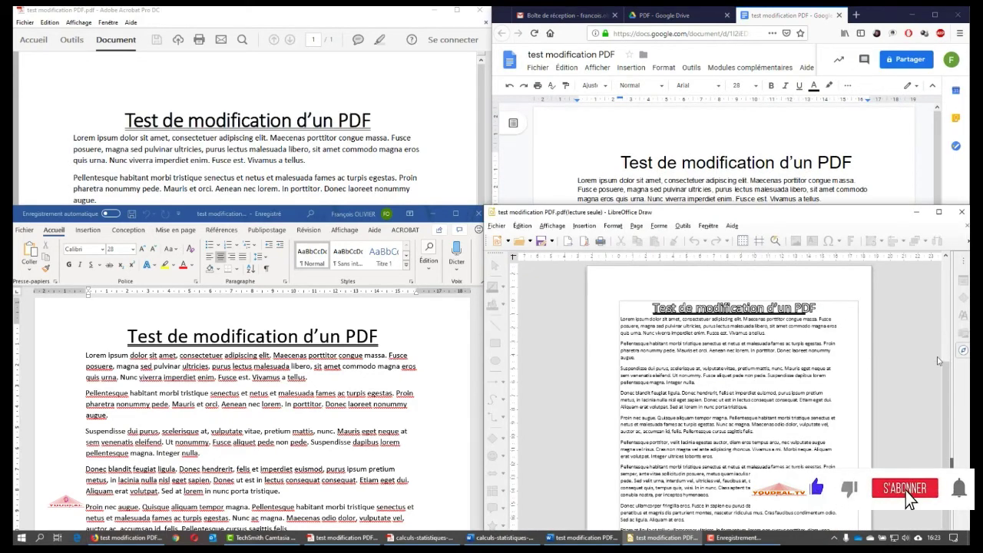
{"action": "mouse_move", "coordinate": [946, 384]}
{"action": "left_mouse_down"}
{"action": "mouse_move", "coordinate": [946, 472]}
{"action": "mouse_move", "coordinate": [944, 325]}
{"action": "mouse_move", "coordinate": [944, 368]}
{"action": "left_mouse_up"}
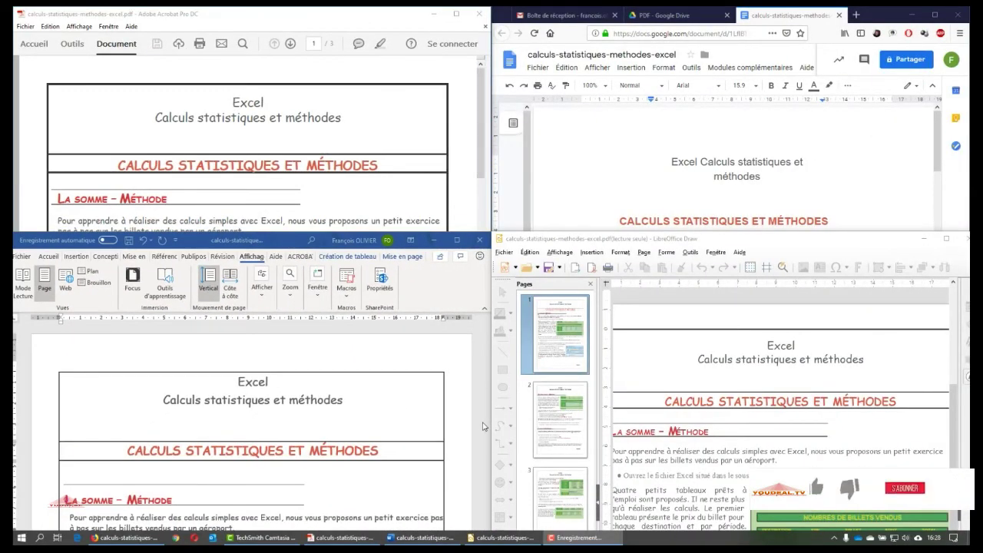
Bring the Acrobat calculs-statistiques-methodes-excel original to the front and scroll down its page
{"action": "left_click", "coordinate": [299, 23]}
{"action": "mouse_move", "coordinate": [481, 119]}
{"action": "left_mouse_down"}
{"action": "mouse_move", "coordinate": [473, 419]}
{"action": "mouse_move", "coordinate": [480, 100]}
{"action": "left_mouse_up"}
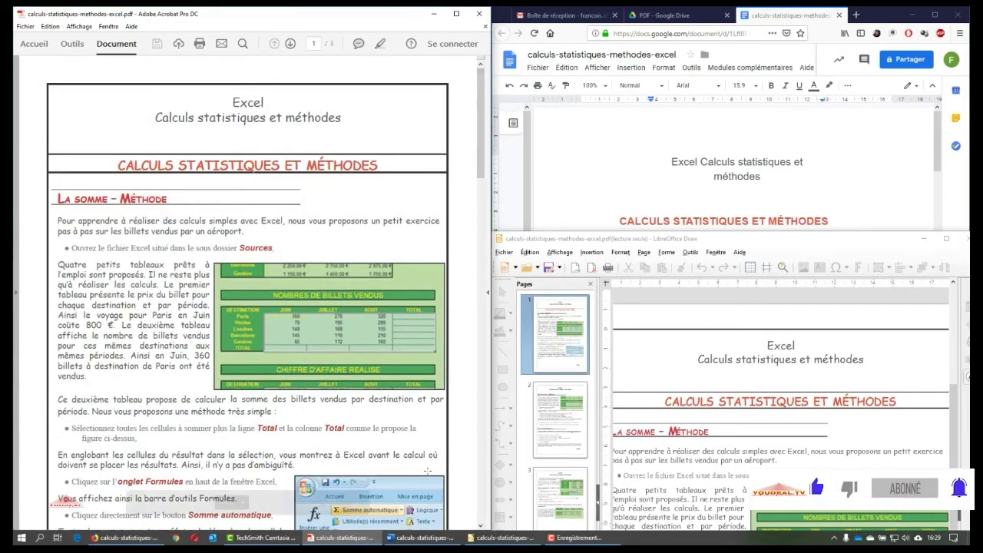